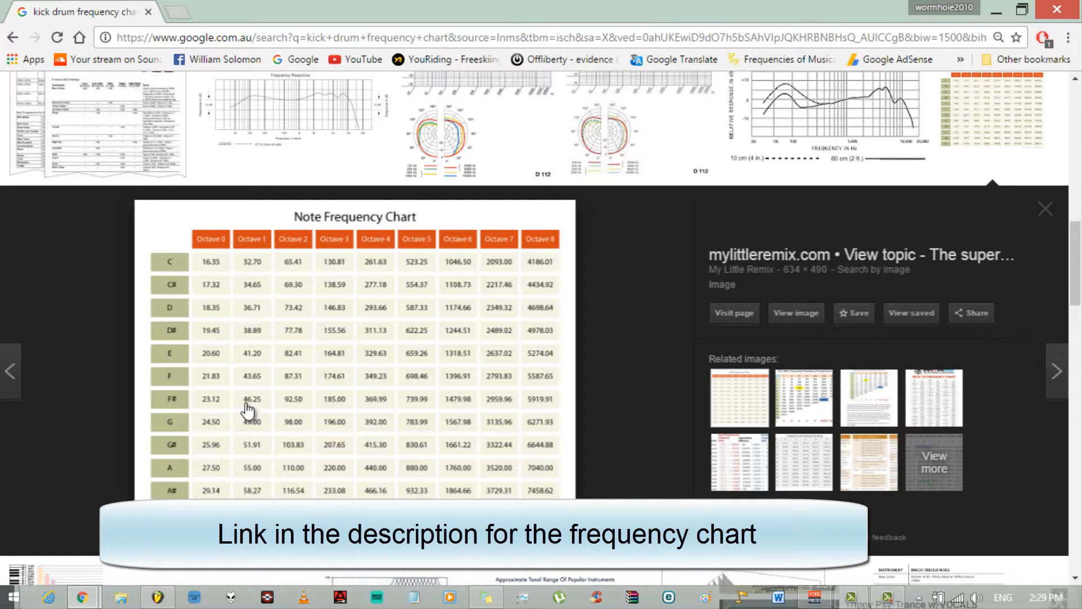
Step: Switch to FL Studio, set BazzISM2's end frequency (fEnd) to 37 Hz and audition the kick in pattern mode
click(175, 593)
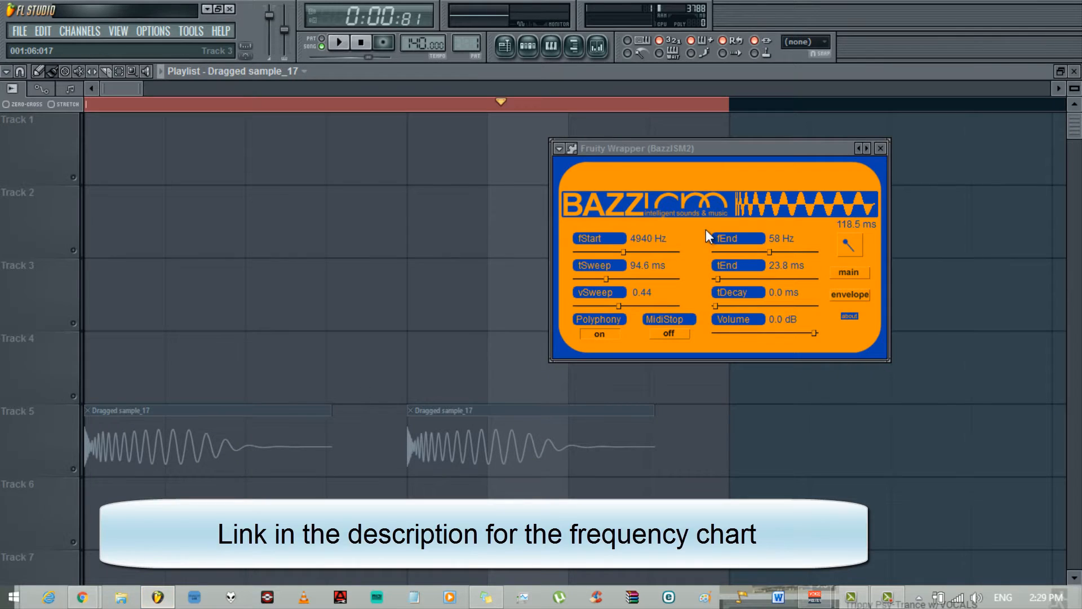
drag(770, 252, 739, 252)
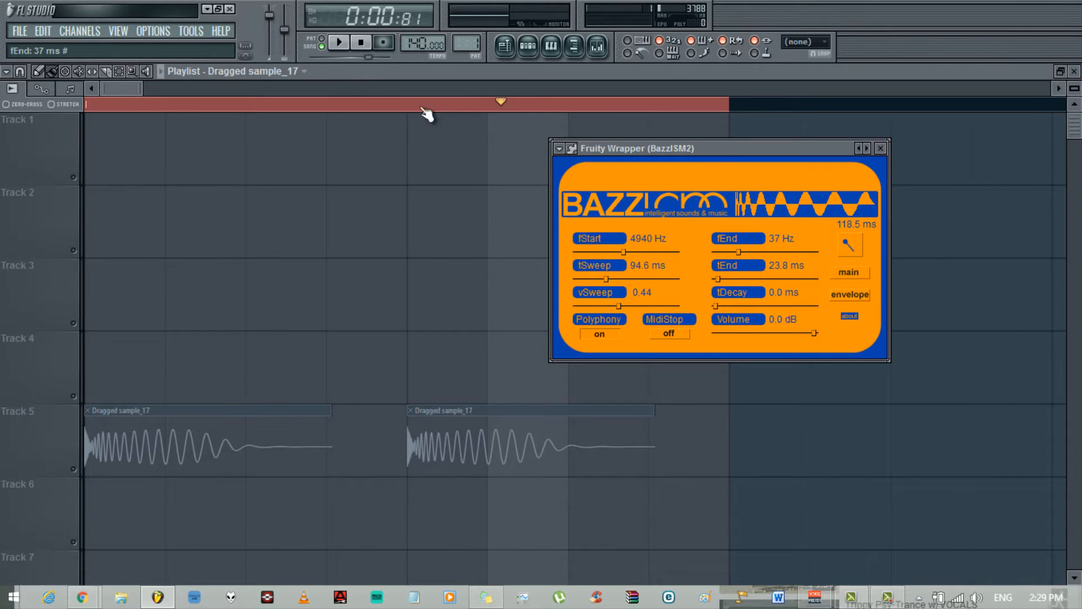
click(323, 40)
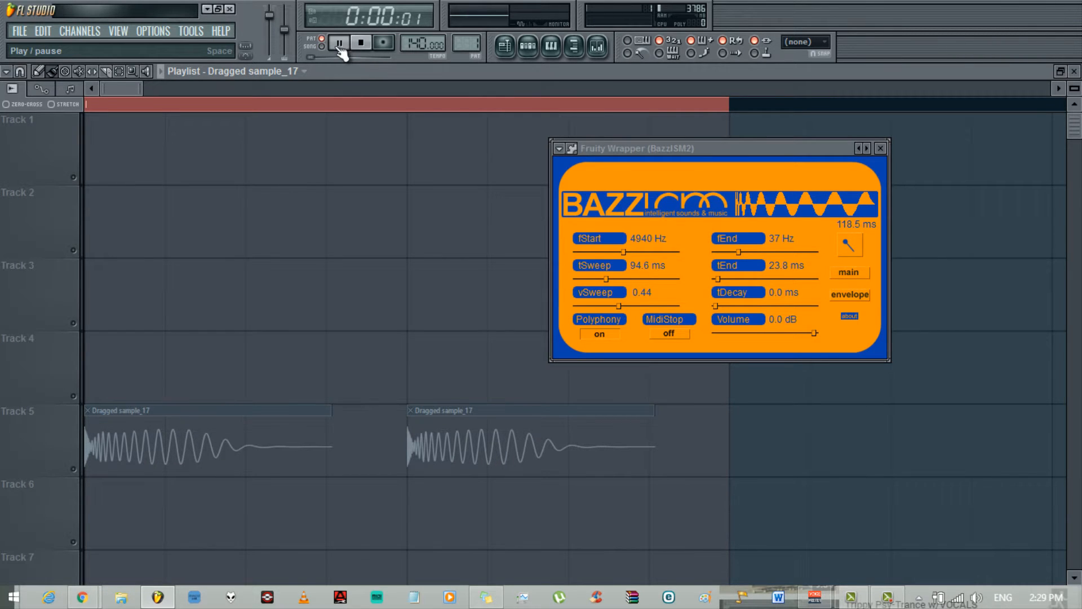
click(339, 43)
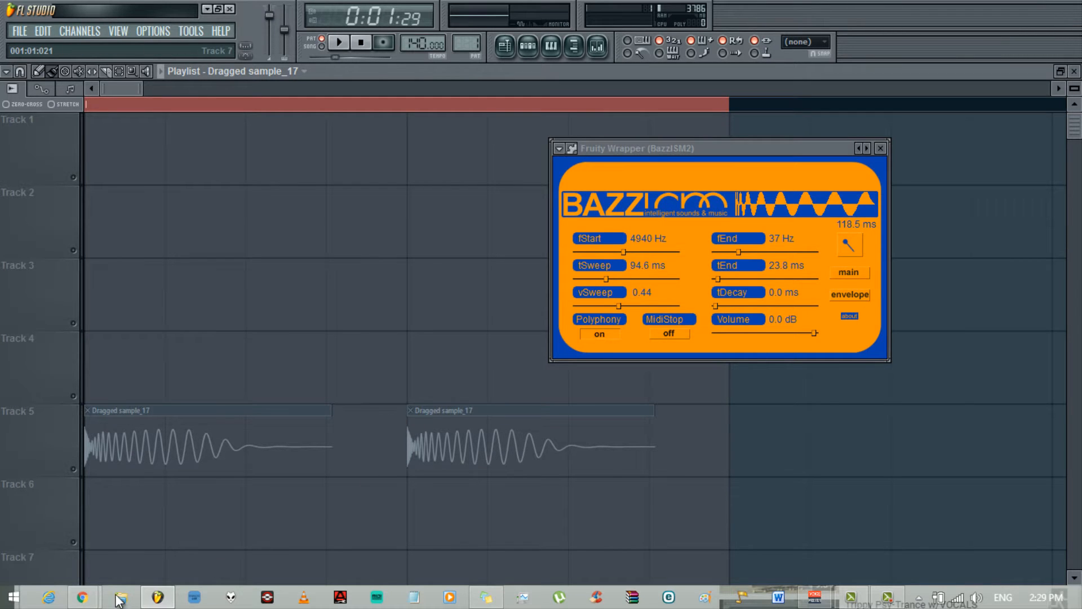
Step: Consult the Note Frequency Chart in Chrome for kick tuning frequencies, and return to FL Studio
mouse_move(82, 596)
click(269, 544)
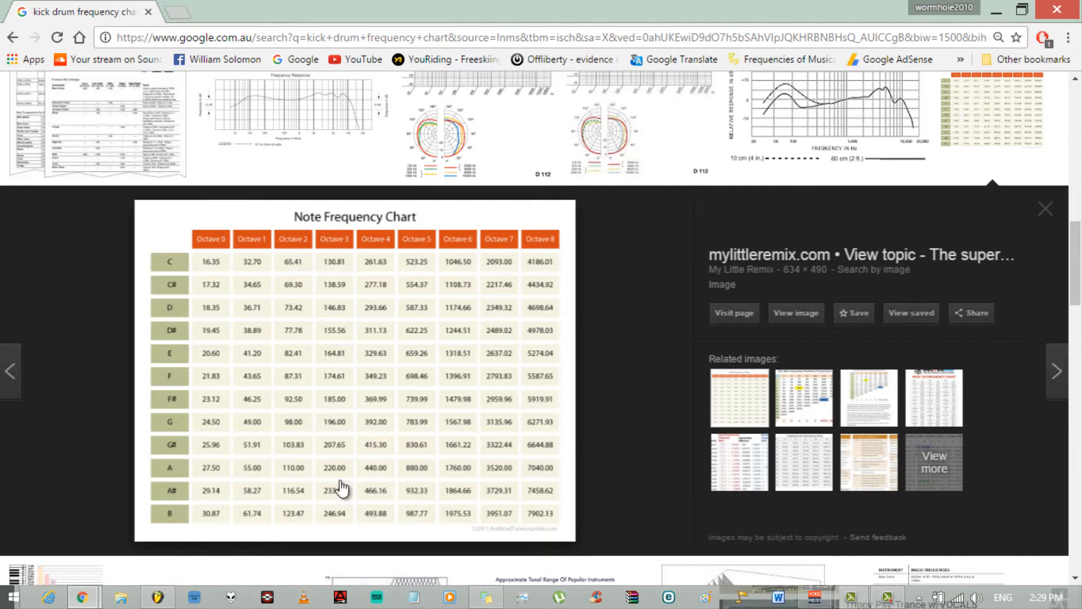
click(160, 602)
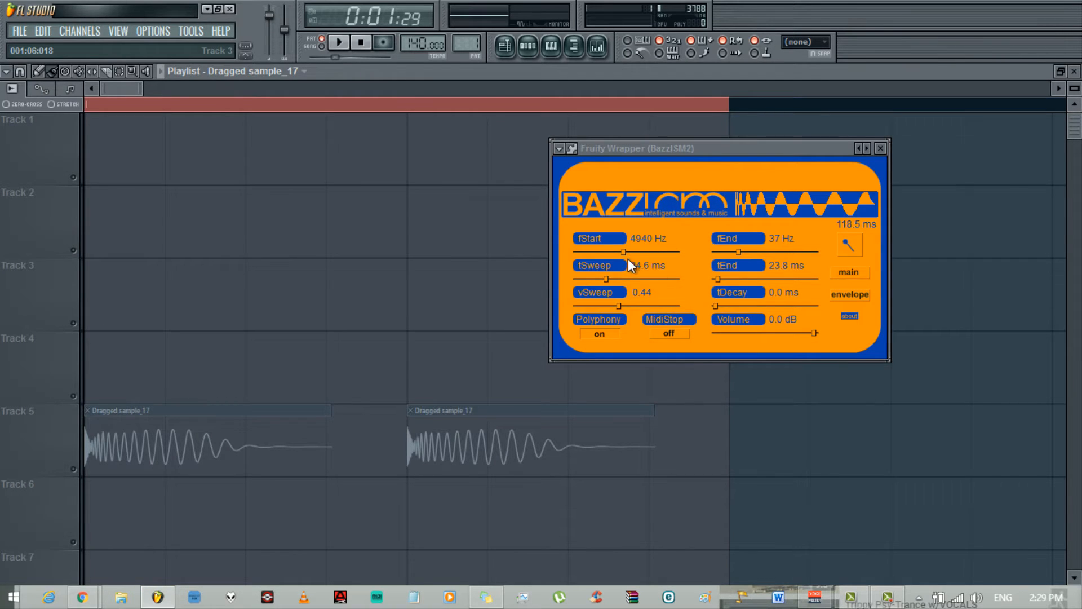
Step: Set the kick's start frequency (fStart) to 9385 Hz and start pattern playback
drag(628, 252, 668, 256)
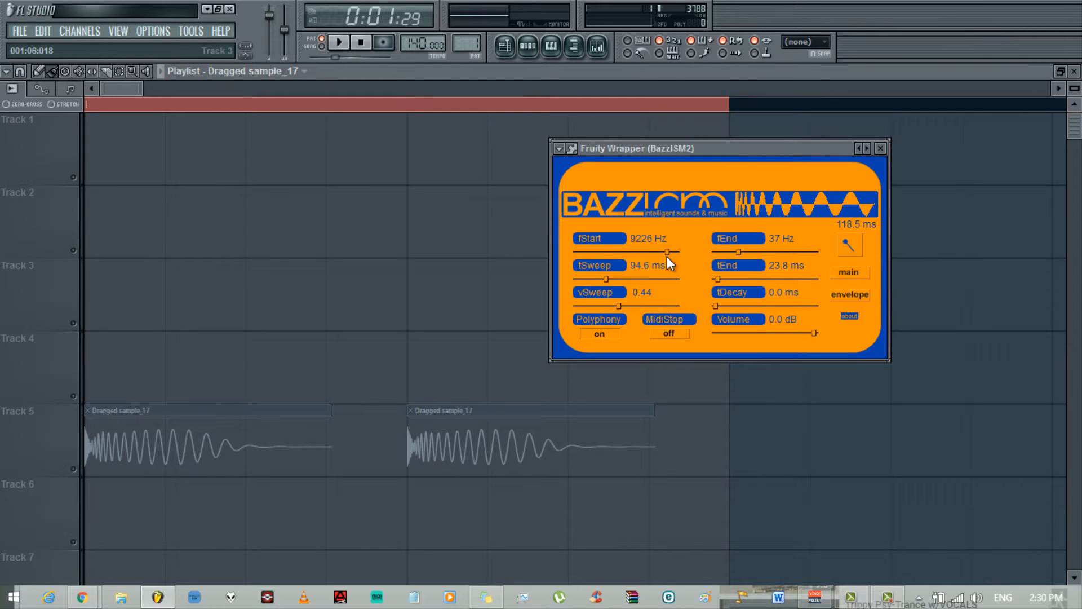
drag(668, 256, 669, 256)
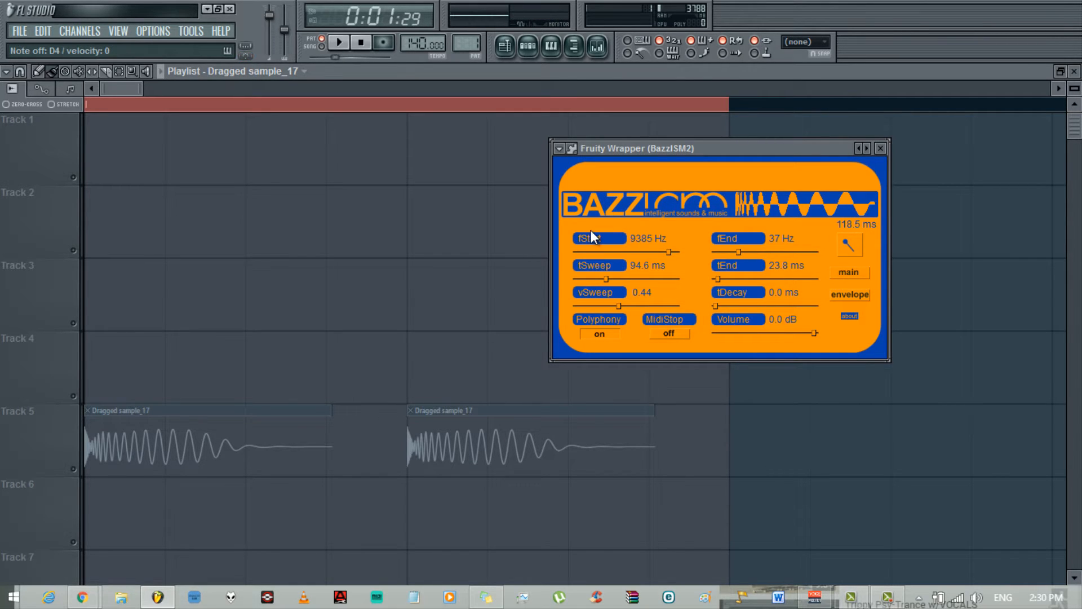
key(space)
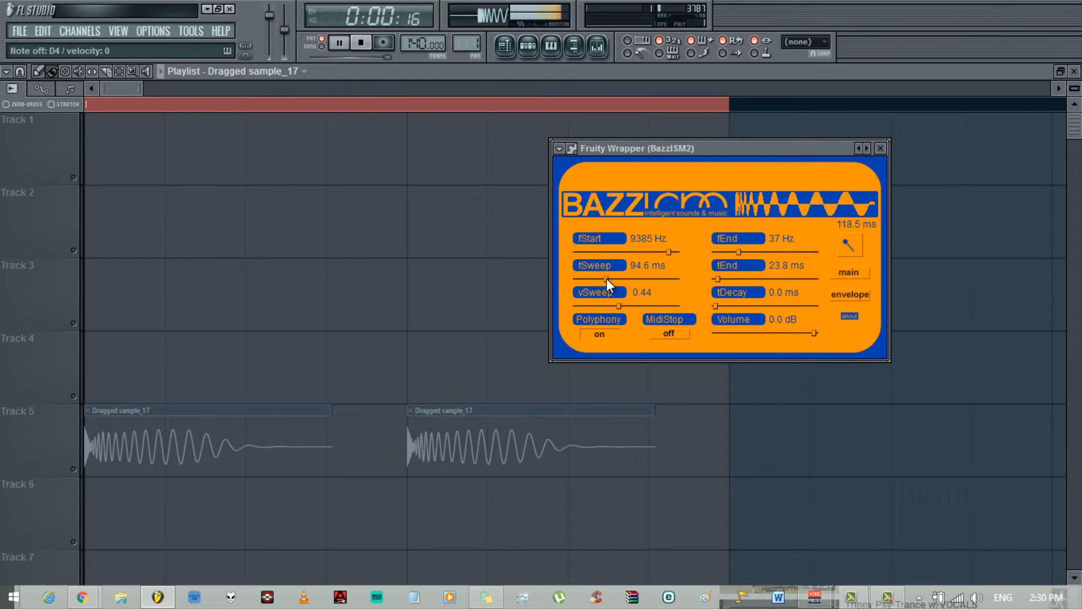
Step: Set the sweep time (tSweep) to 150.0 ms and the sweep velocity (vSweep) to 0.42
drag(607, 279, 631, 286)
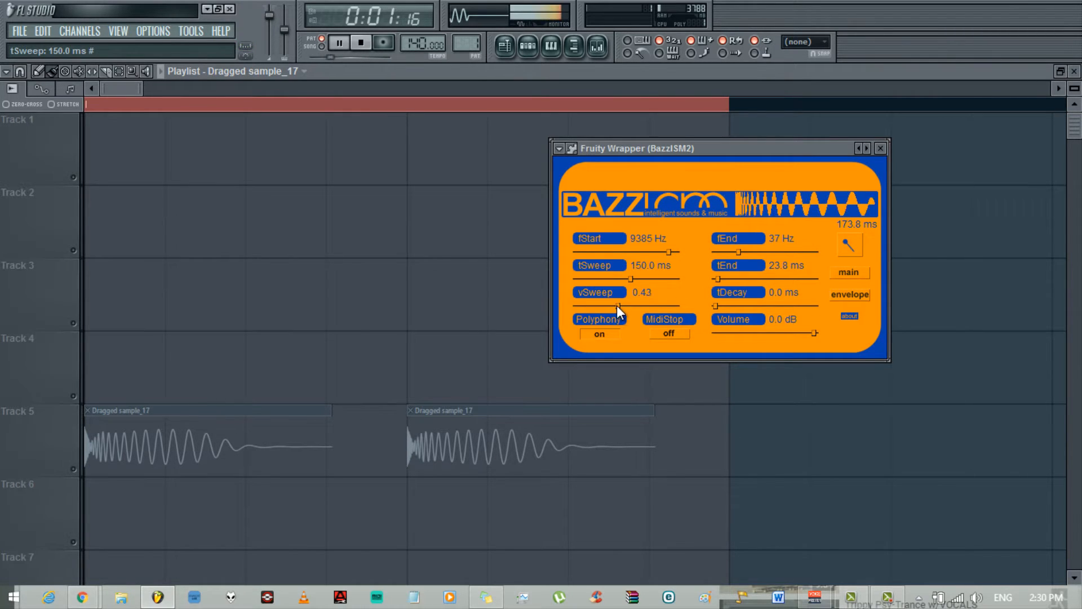
mouse_move(619, 306)
mouse_down()
mouse_move(591, 306)
mouse_move(625, 307)
mouse_up()
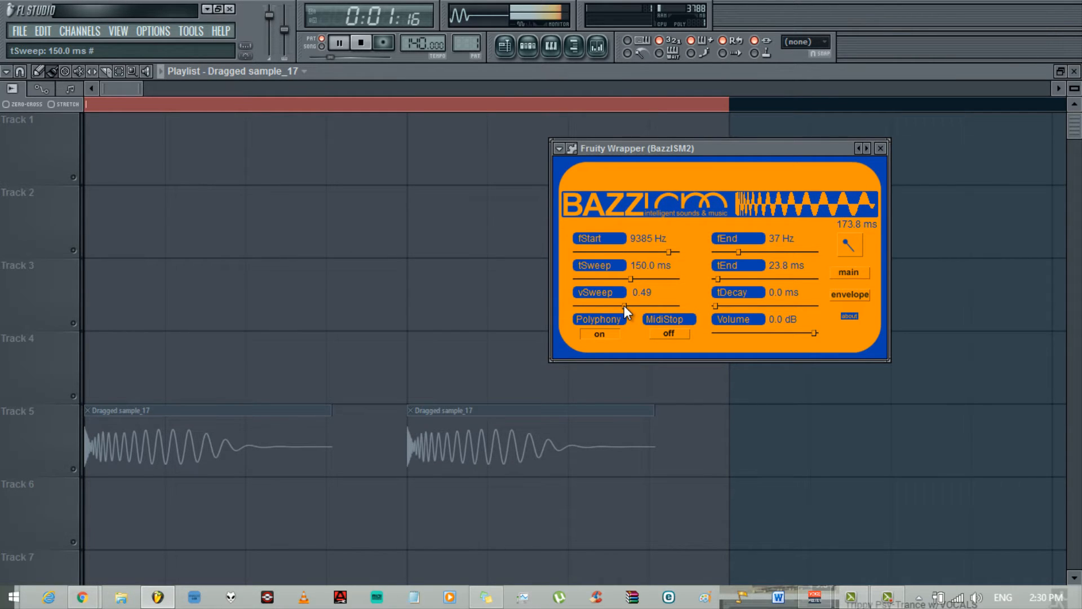
drag(625, 307, 618, 309)
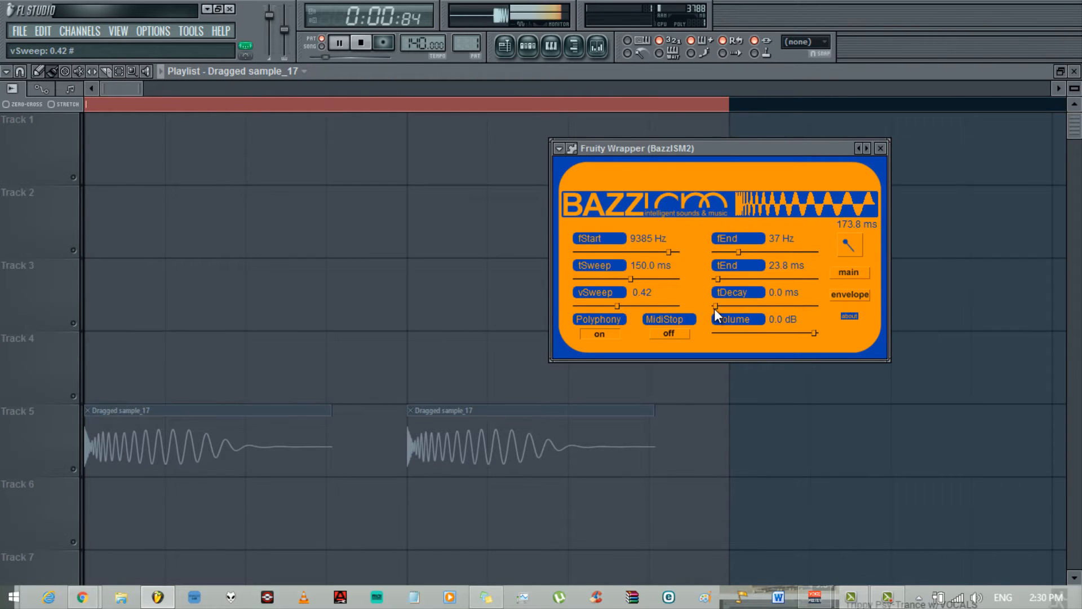
Step: Set the decay time (tDecay) to 52.4 ms, keeping the end time (tEnd) at 23.8 ms
drag(715, 309, 747, 340)
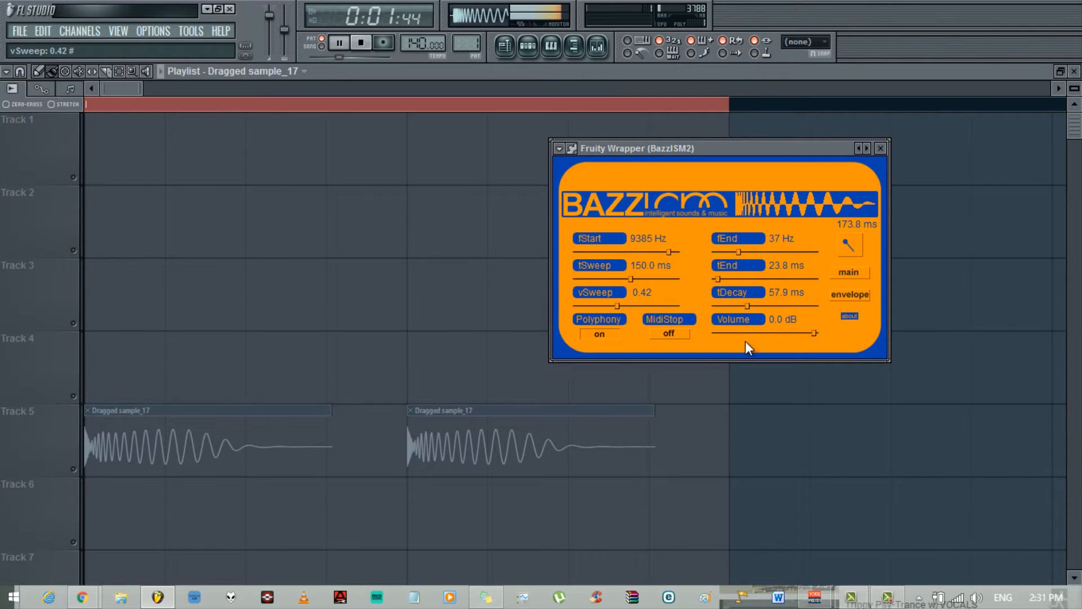
drag(742, 343, 742, 343)
drag(743, 343, 743, 343)
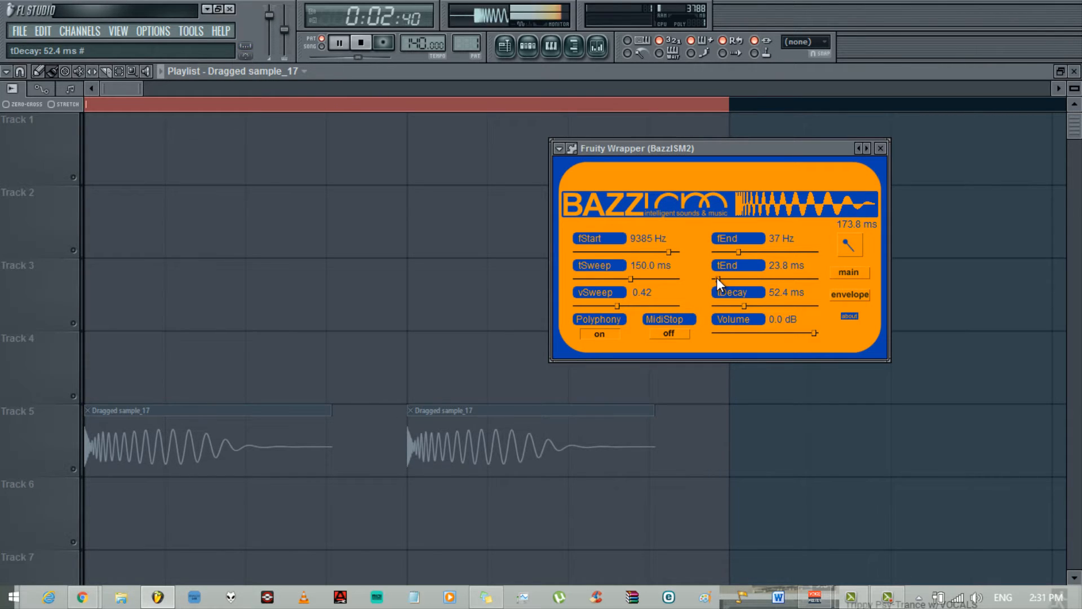
mouse_move(716, 278)
mouse_down()
mouse_move(795, 279)
mouse_move(805, 294)
mouse_move(734, 293)
mouse_move(719, 280)
mouse_up()
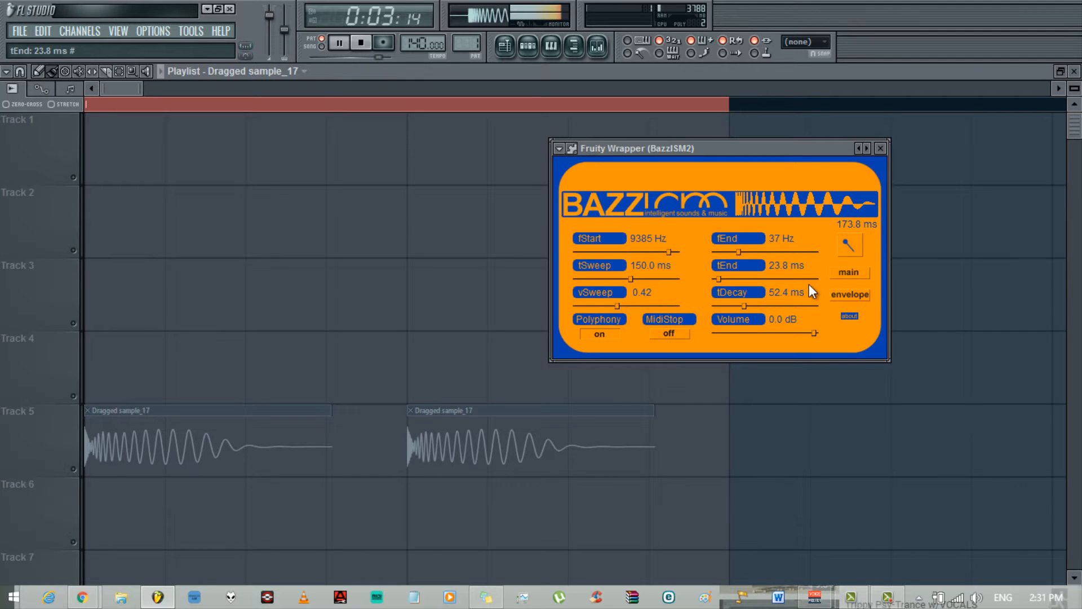
Step: Open BazzISM2's envelope and add a full-level point at 0.005 and a dip to about -12 dB at 0.05
click(857, 296)
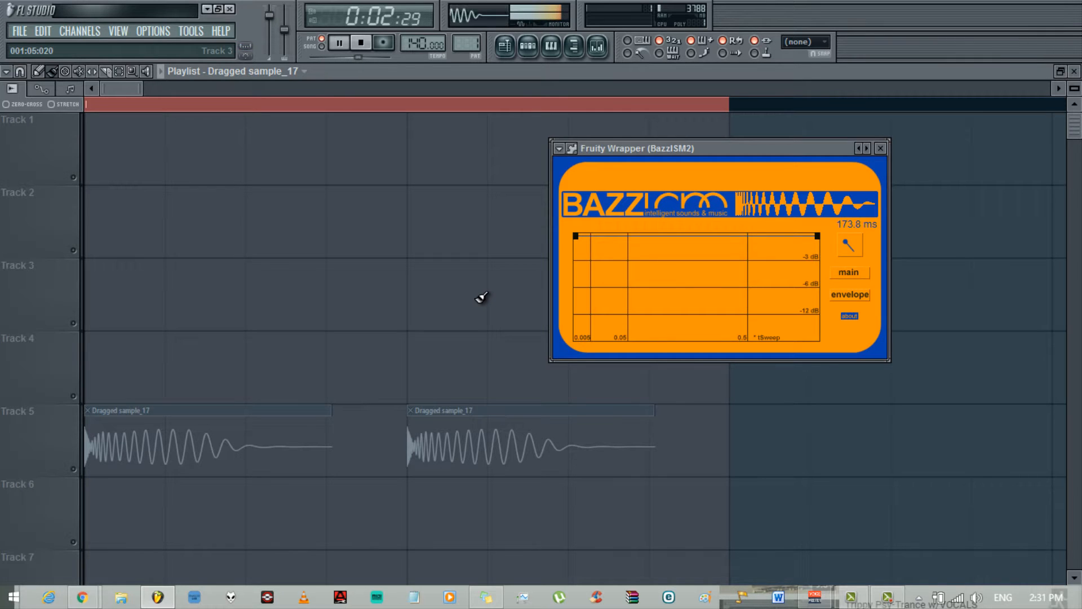
click(630, 265)
drag(628, 266, 628, 317)
drag(597, 238, 592, 231)
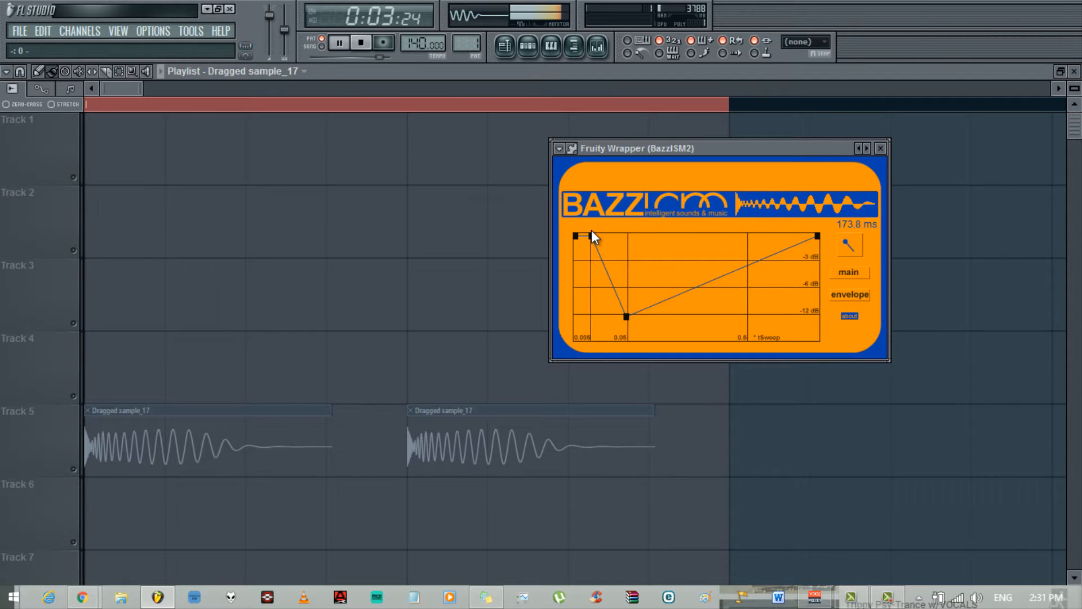
Step: Add two envelope points between 0.05 and 0.5, the first slightly above -3 dB and the second at full level
click(663, 258)
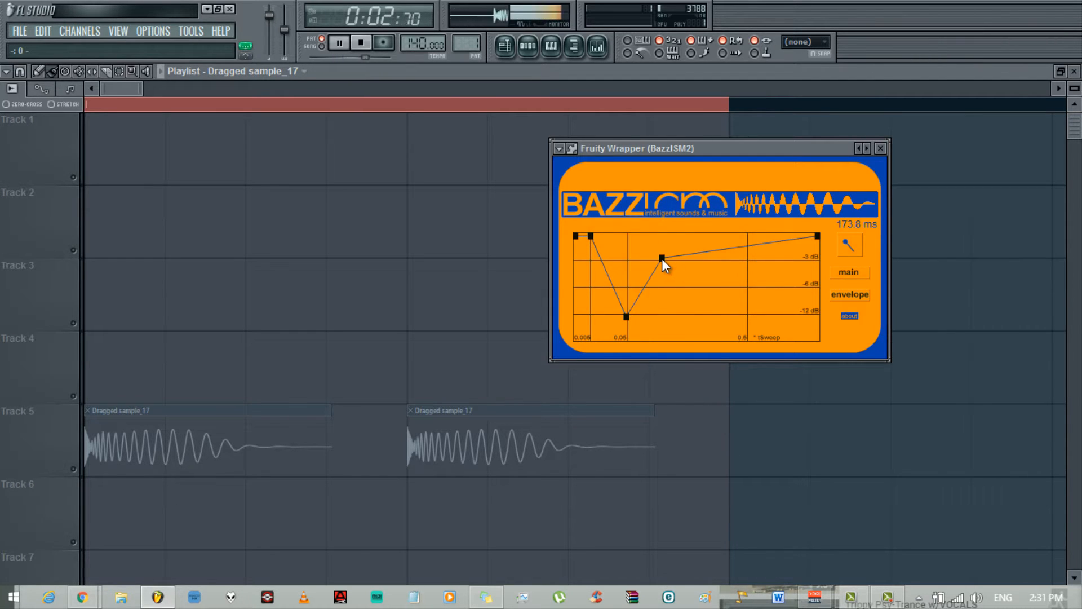
drag(661, 255, 658, 249)
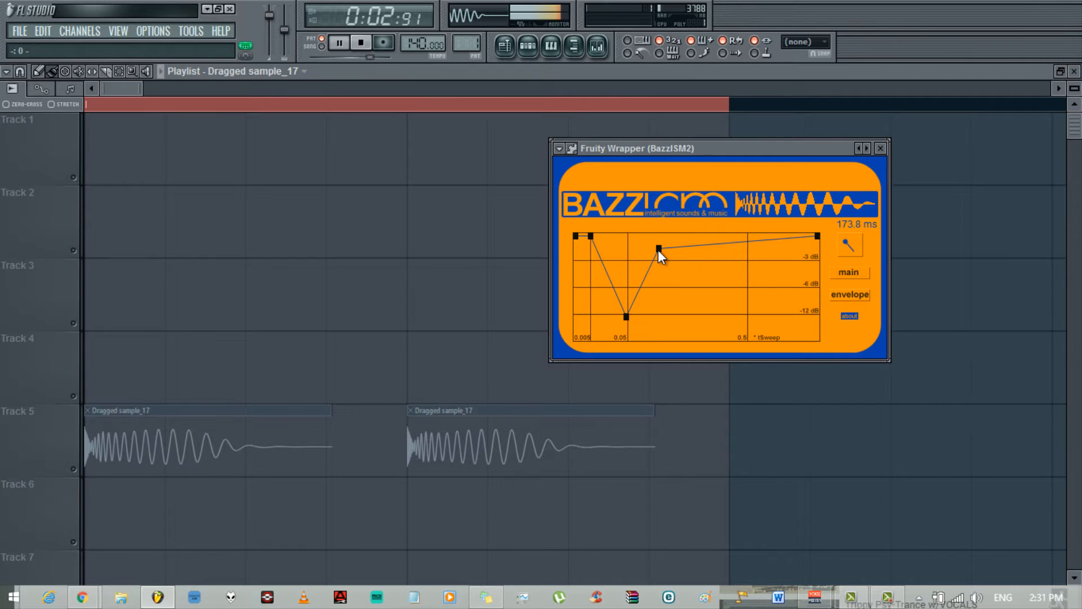
drag(657, 249, 658, 253)
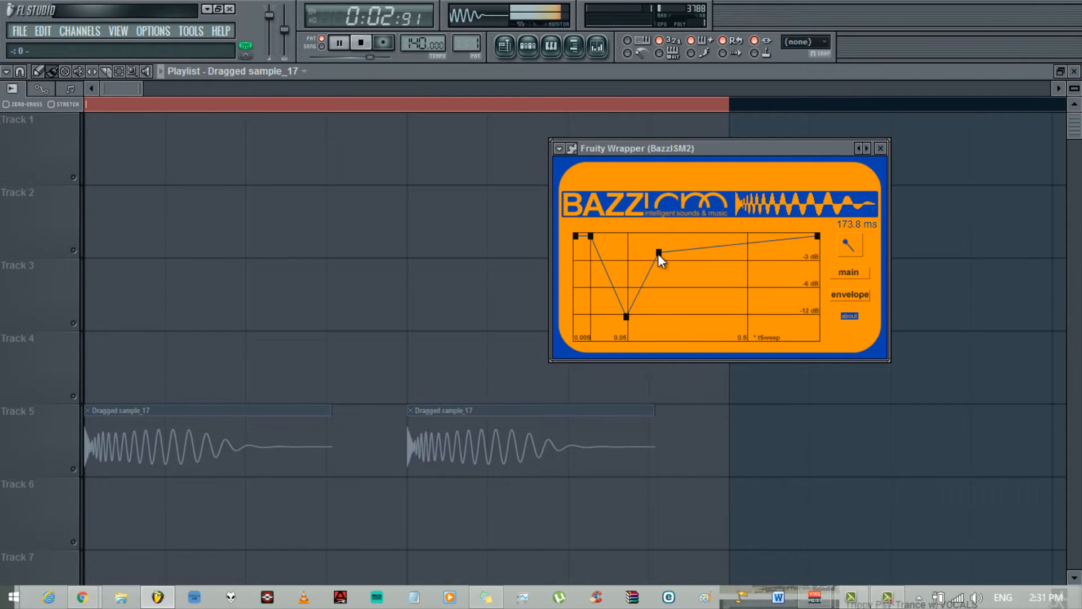
click(699, 246)
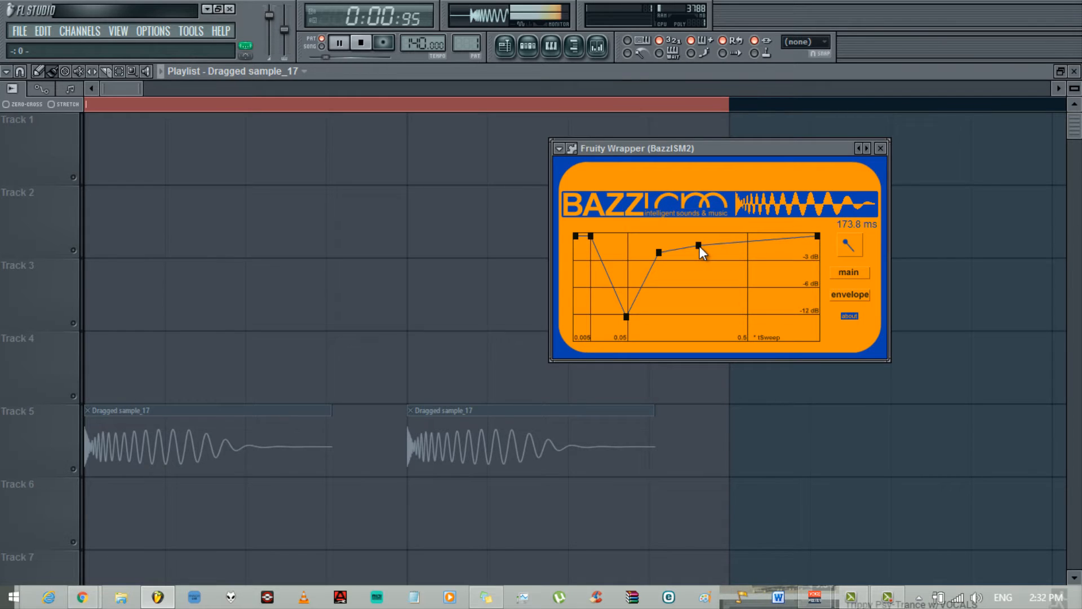
drag(700, 246, 705, 234)
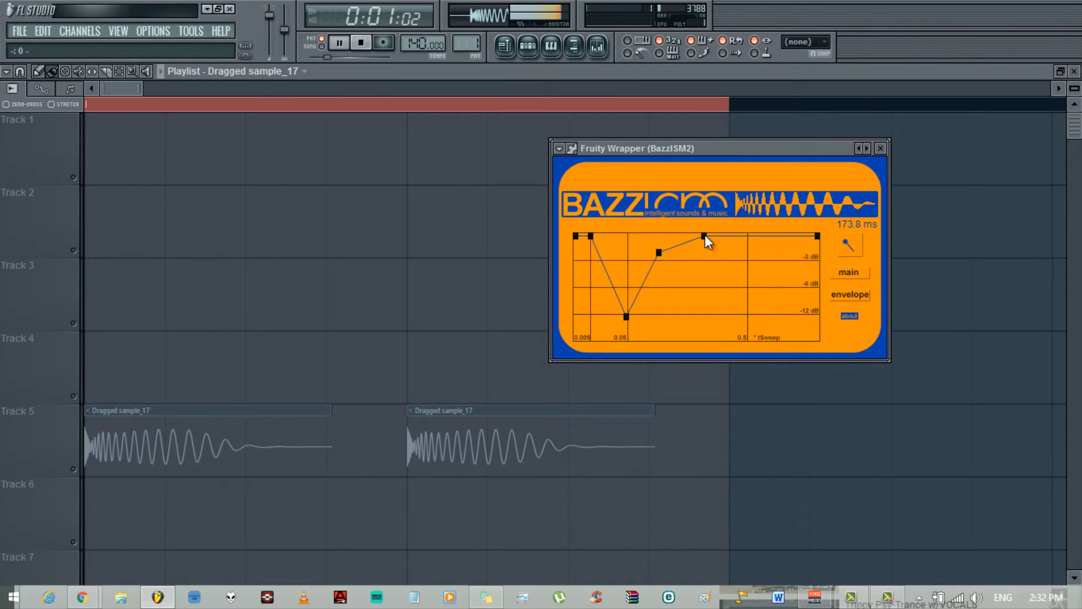
Step: Shape the envelope's tail with a point near 0.5 and another beyond it, lowering the end point to about -3 dB
click(746, 239)
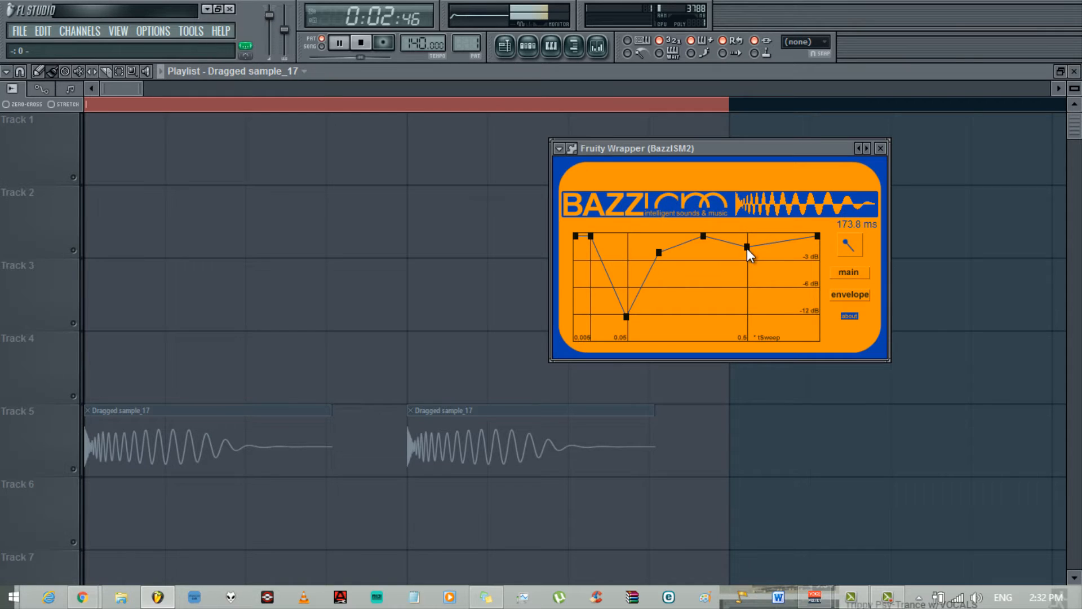
drag(748, 249, 743, 251)
click(784, 243)
drag(784, 249, 819, 261)
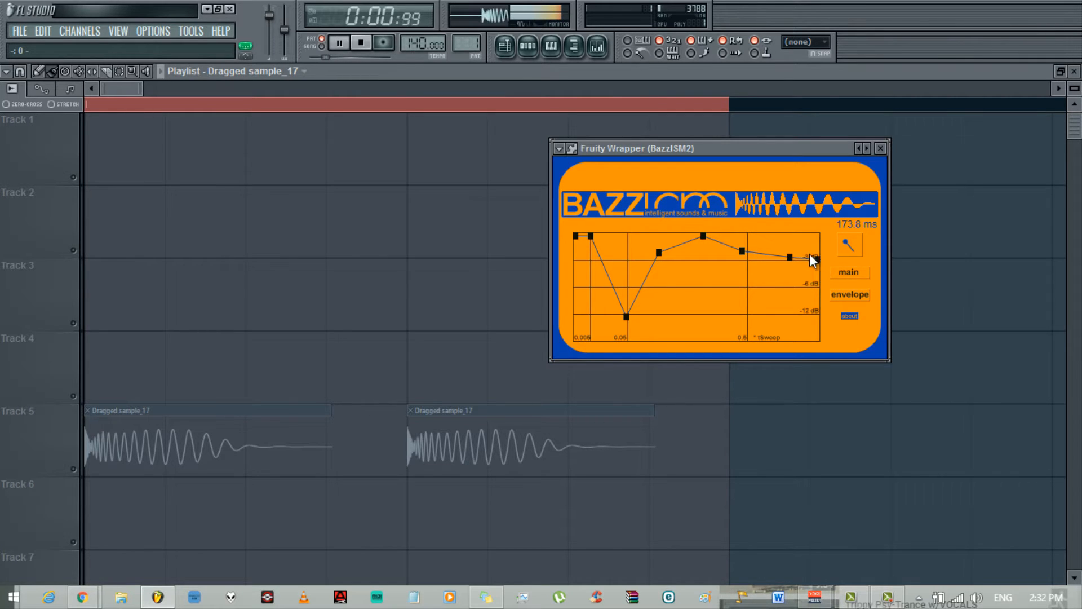
drag(790, 258, 794, 216)
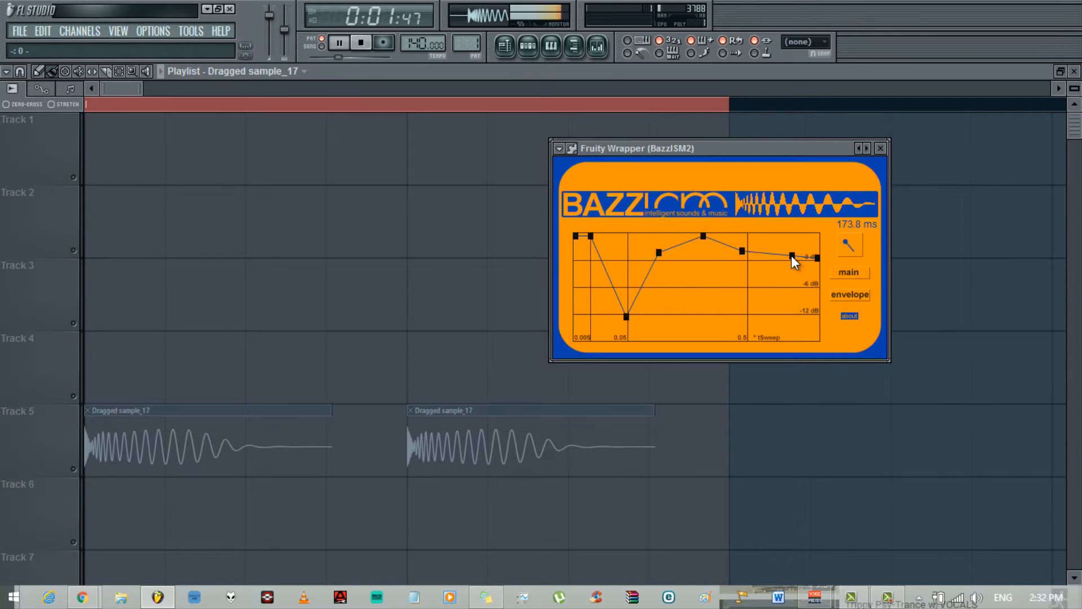
click(789, 255)
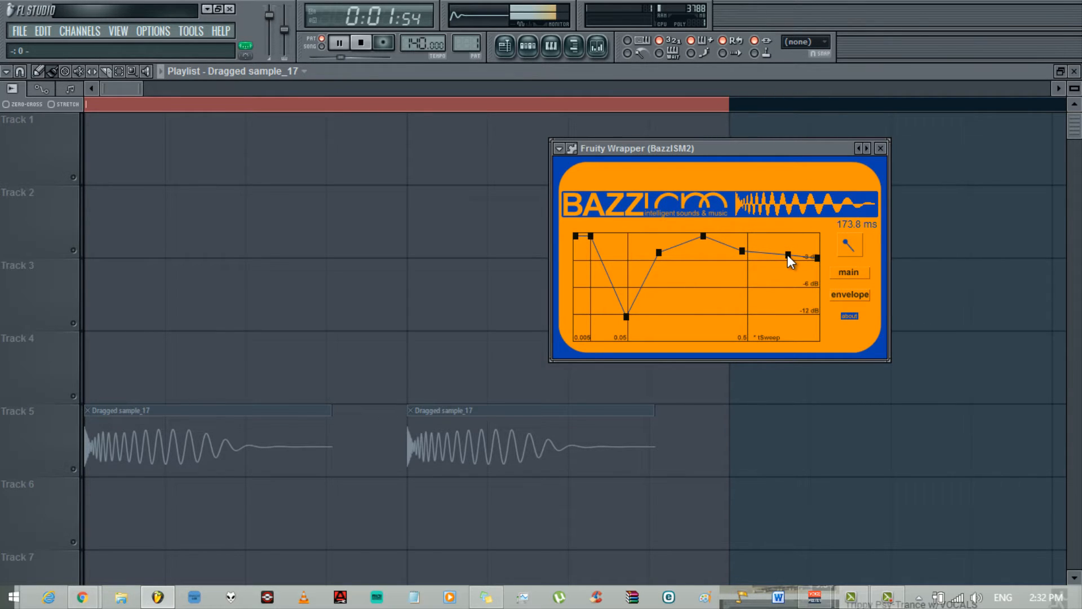
Step: Fine-tune the envelope by raising the point near 0.5, nudging the dip later and lower, and moving the 0.005 point slightly earlier
drag(742, 251, 747, 244)
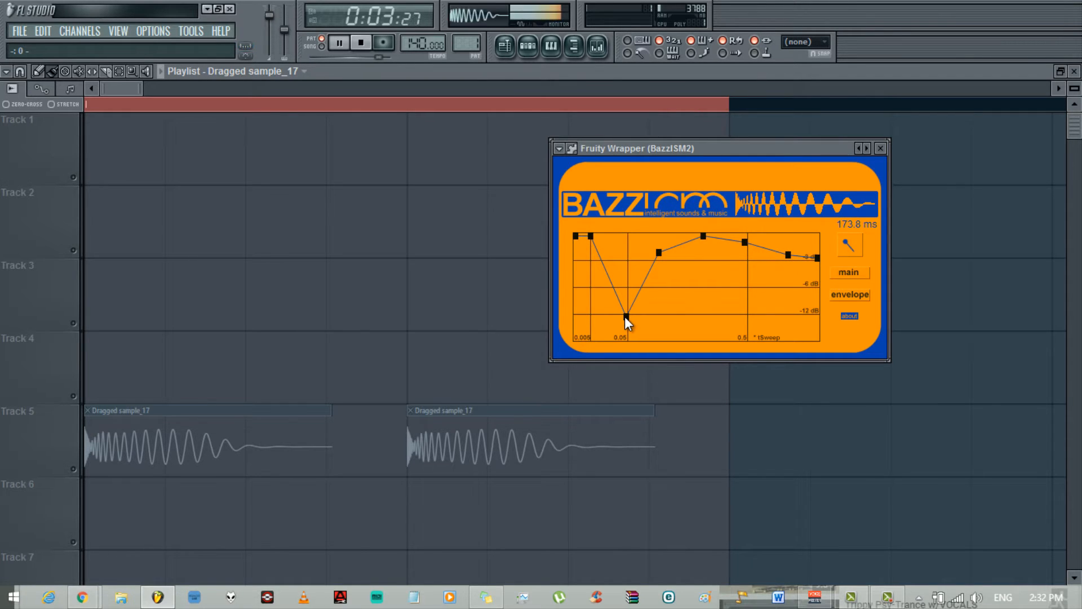
drag(626, 317, 629, 320)
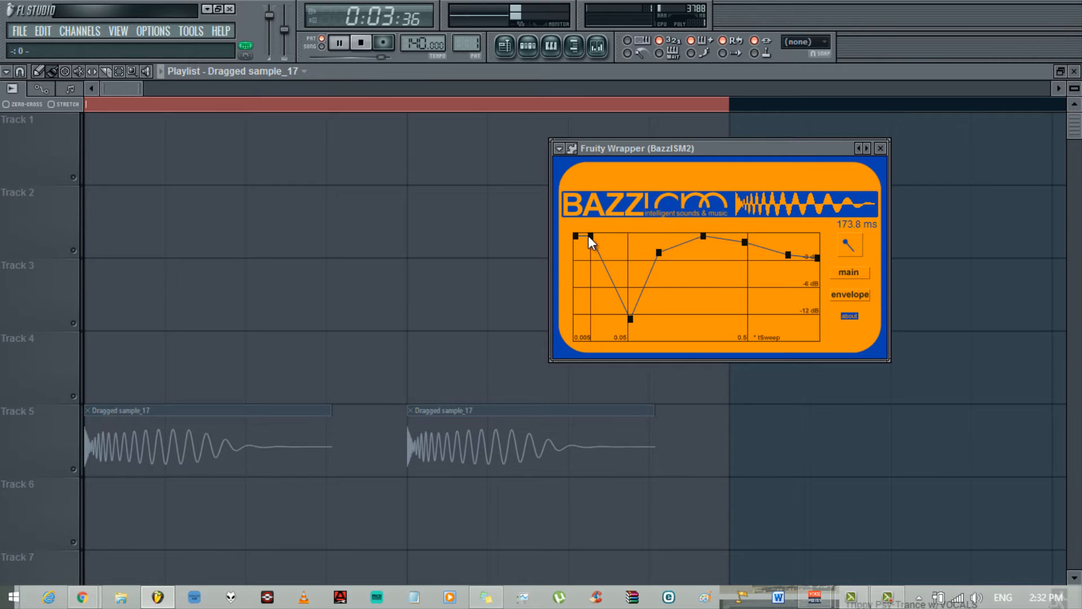
drag(588, 236, 586, 237)
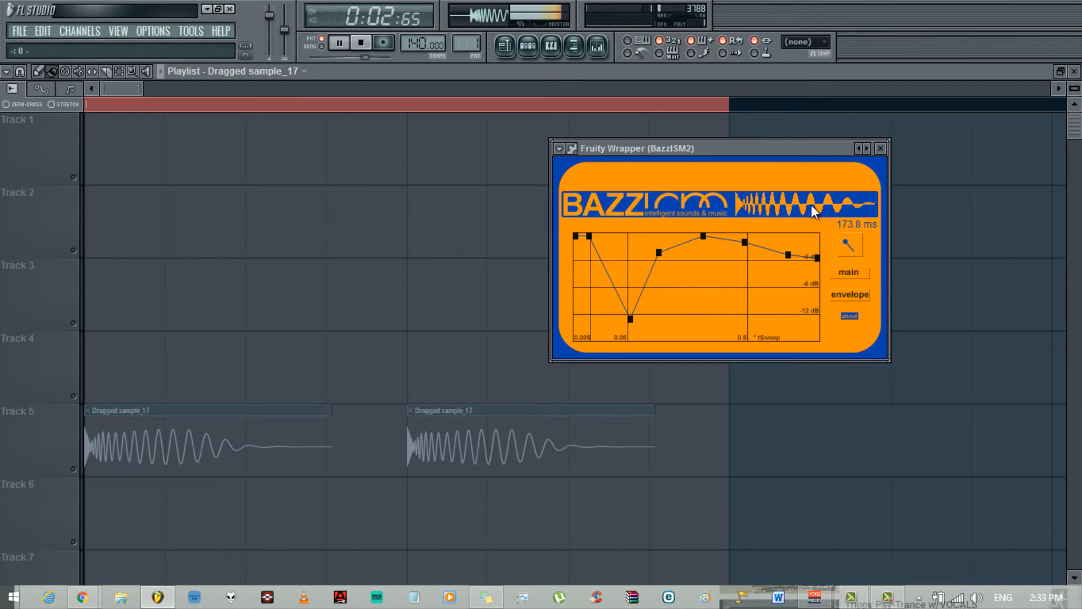
Step: Replay the kick while slightly raising the envelope point near 0.5 and the one after it, and stop playback
key(space)
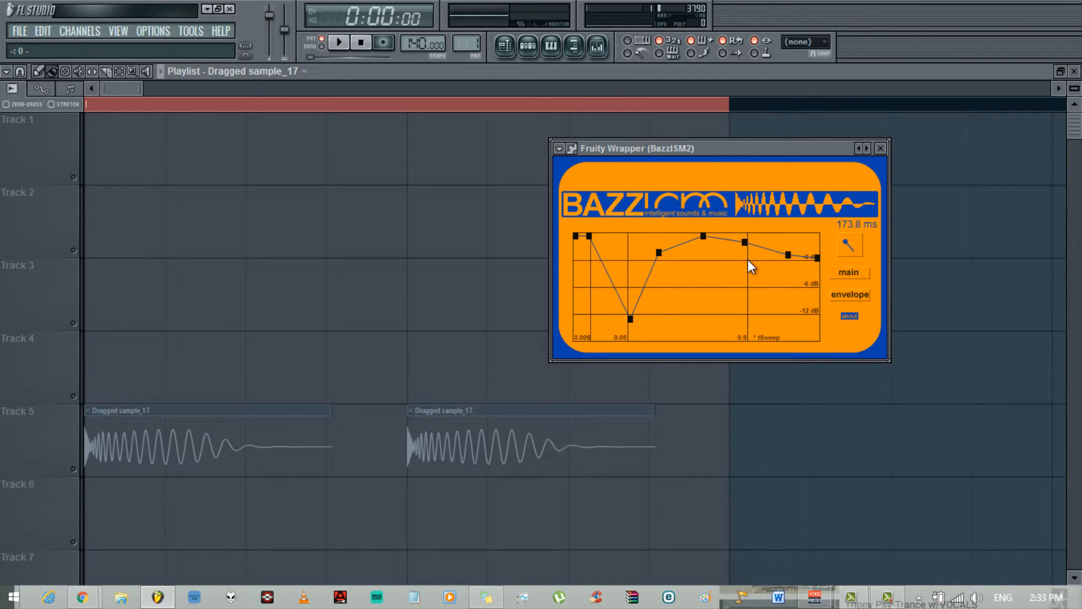
key(space)
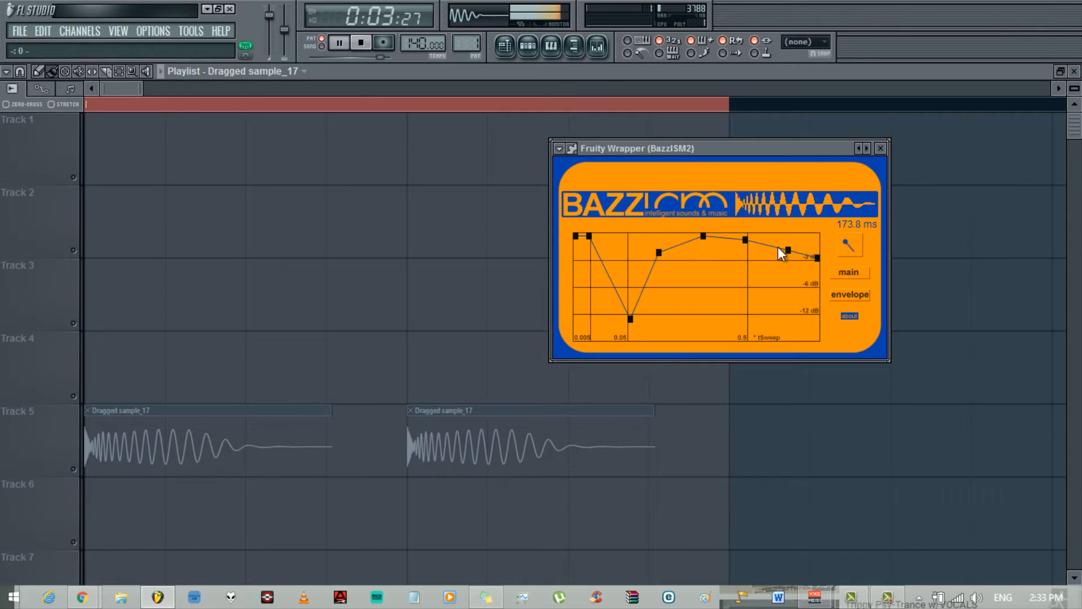
key(space)
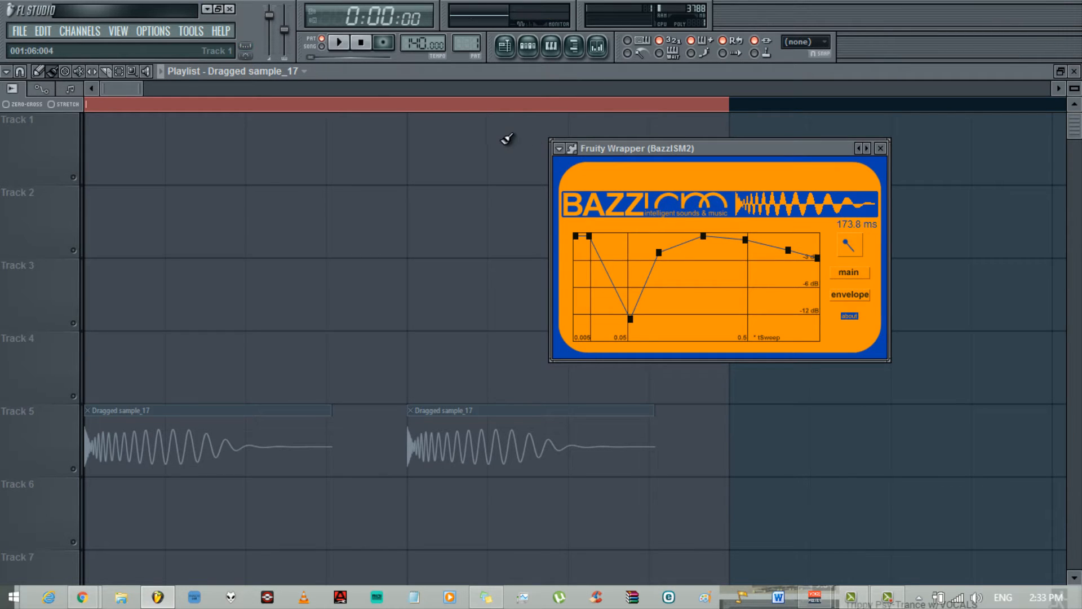
Step: Load Edison into effect slot 8 of the mixer's Master track
click(597, 46)
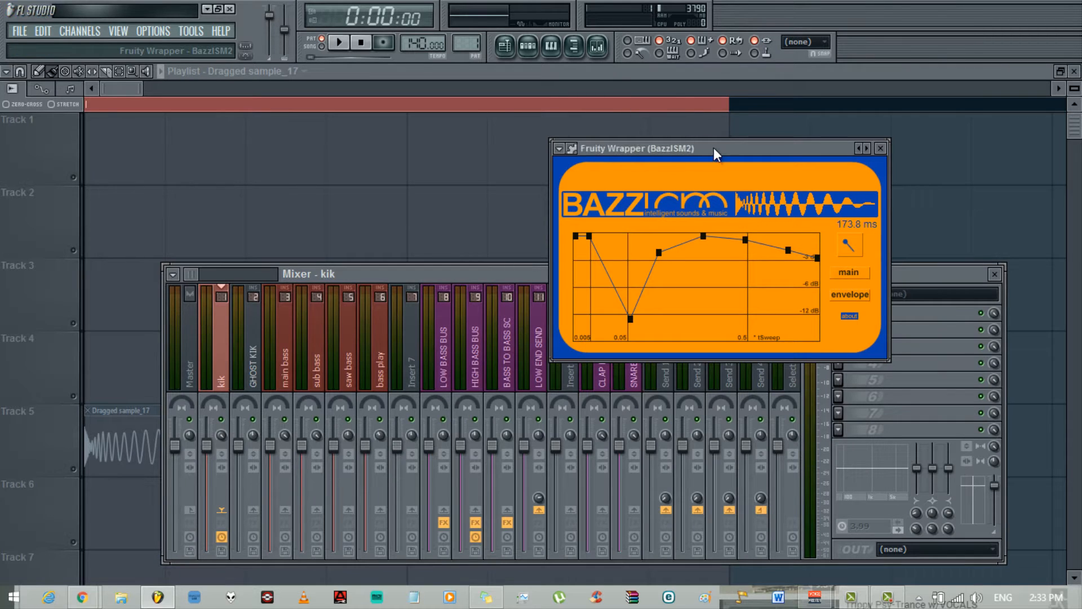
drag(714, 147, 545, 127)
click(191, 375)
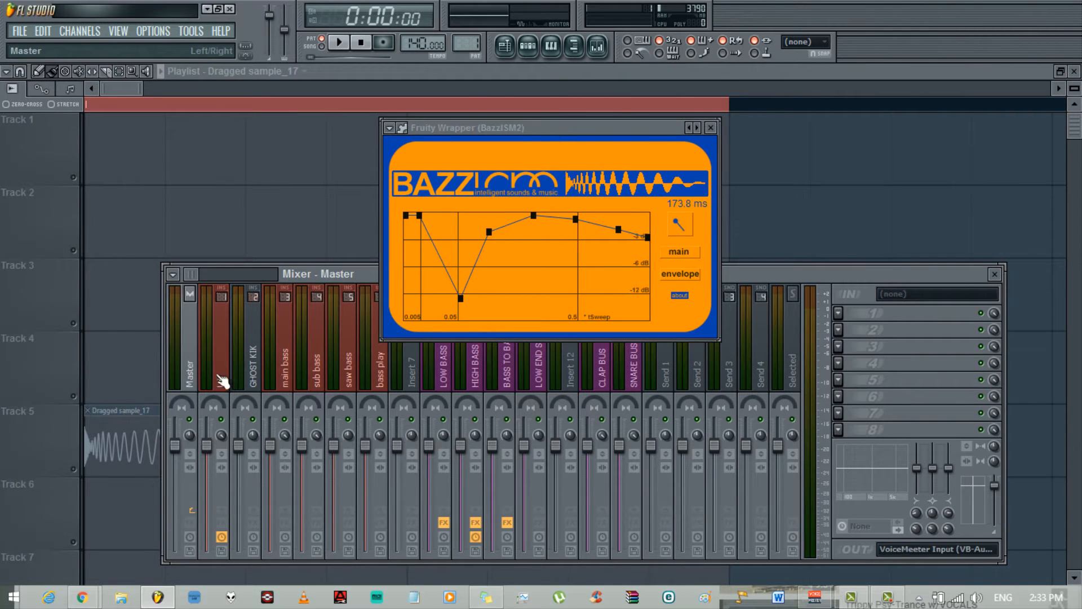
click(838, 430)
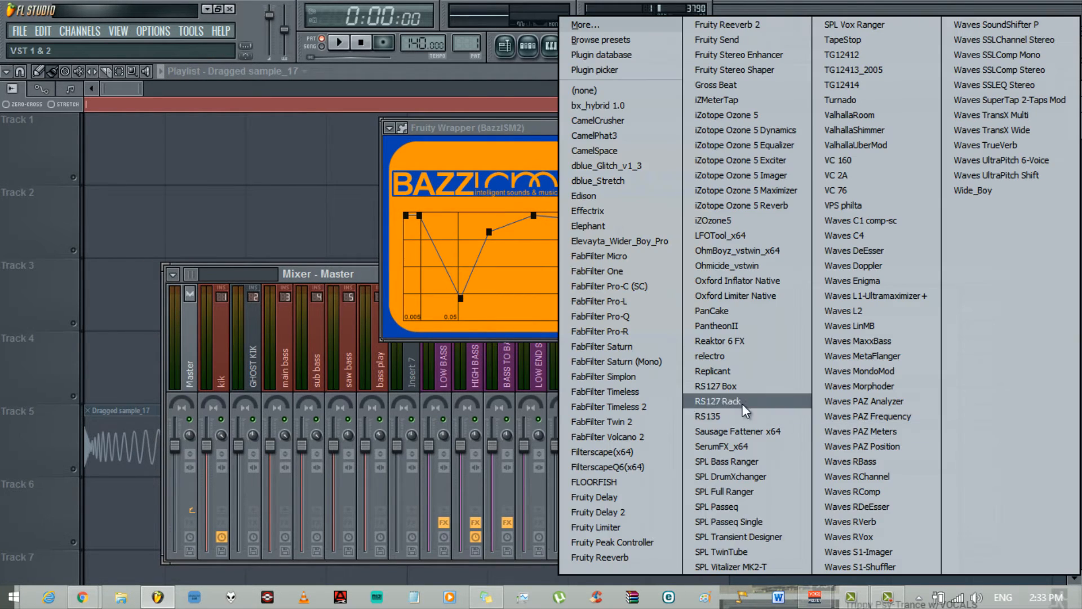
click(590, 196)
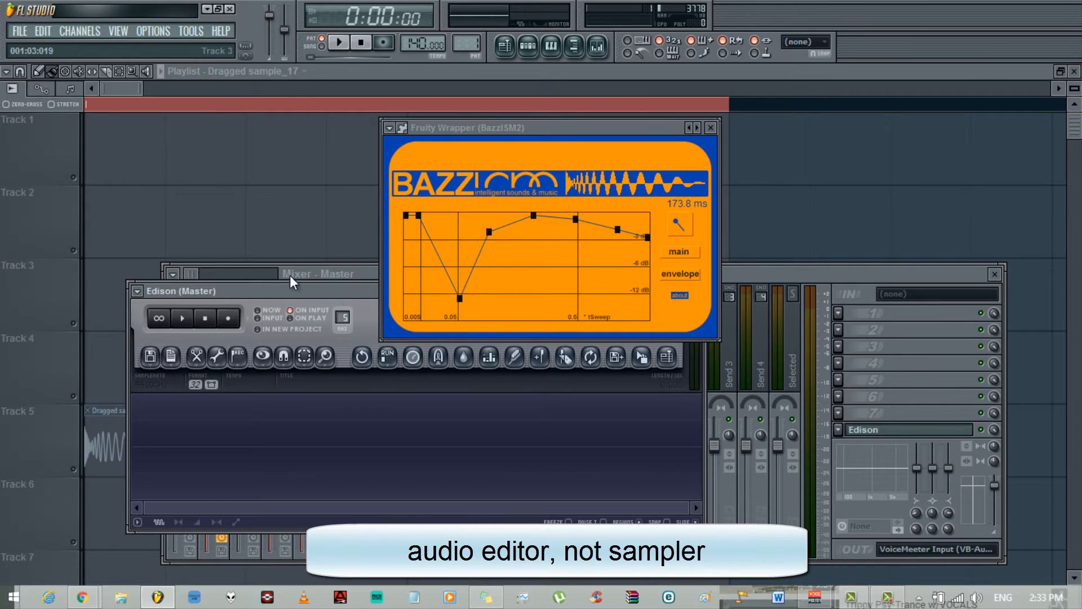
Step: Try to record the playing kick in the Master track's Edison, and switch its recording off
click(232, 320)
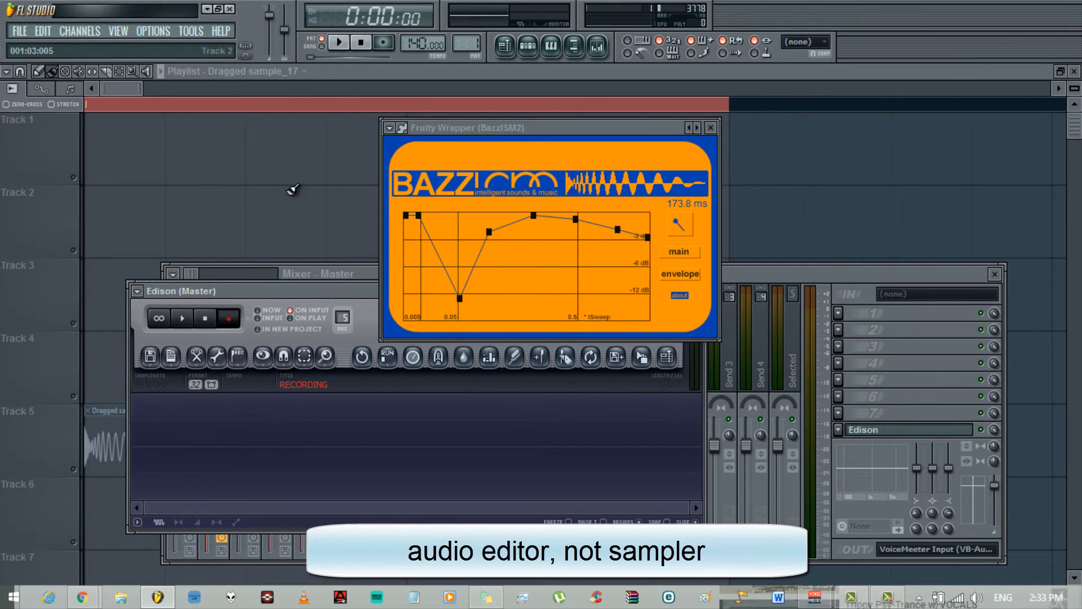
click(341, 45)
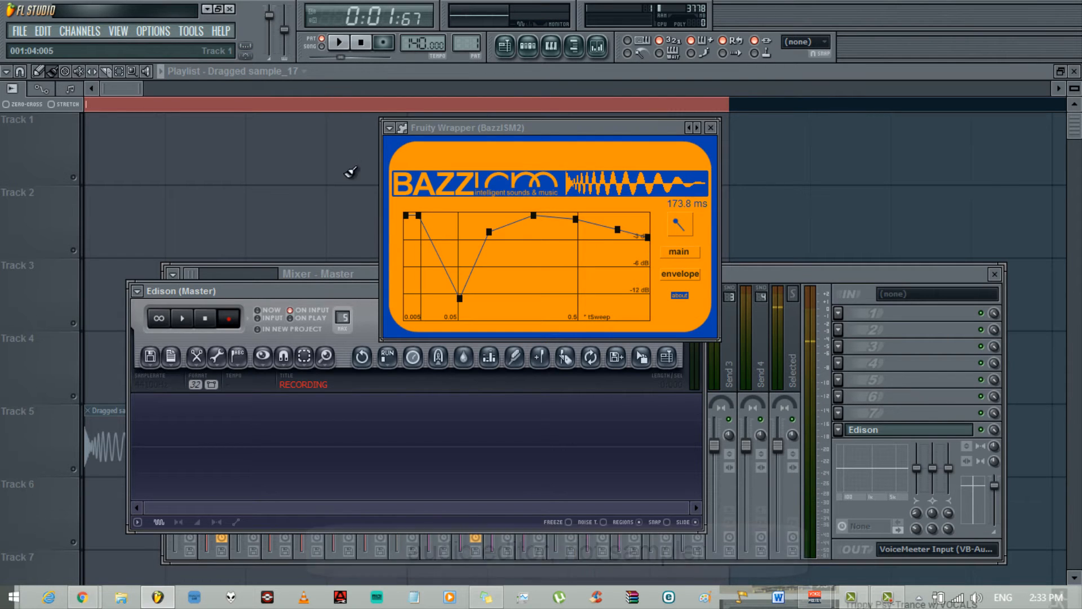
drag(311, 296, 443, 362)
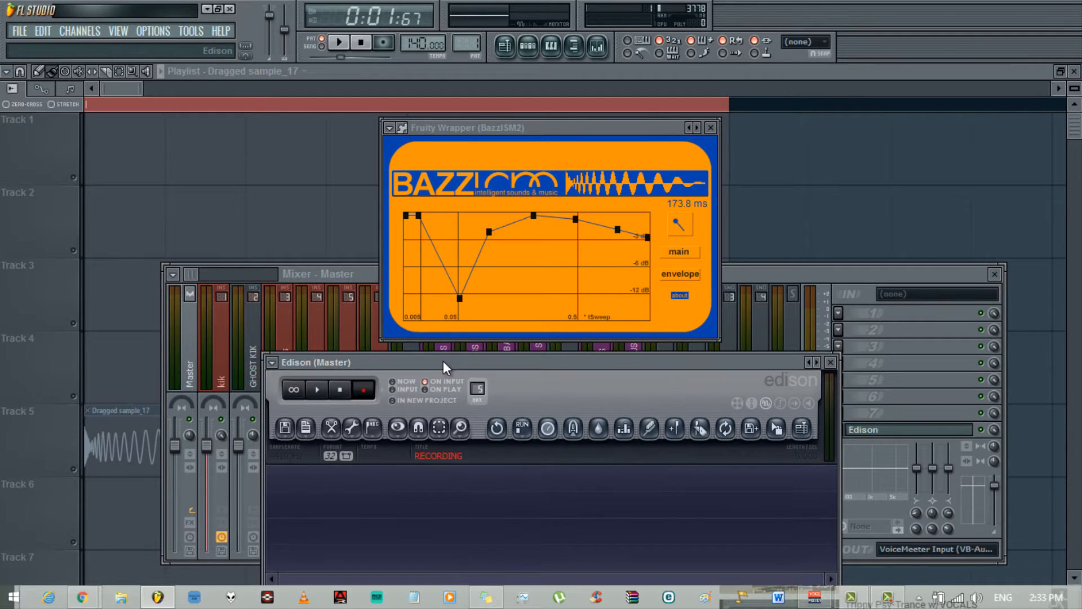
click(349, 389)
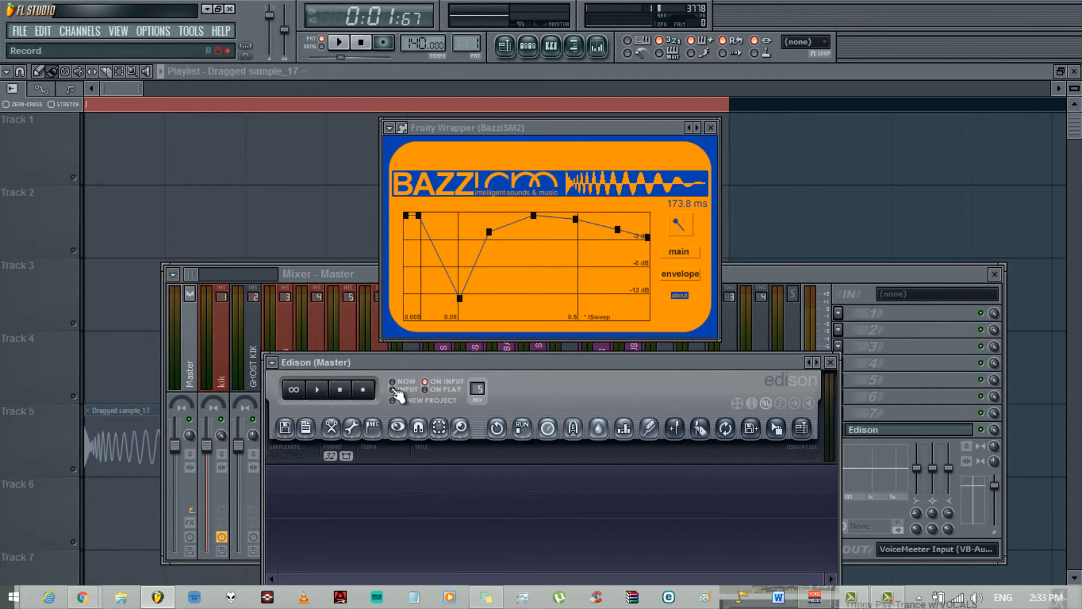
Step: Load Edison into effect slot 8 of the kik mixer track and bring its whole window into view
click(226, 367)
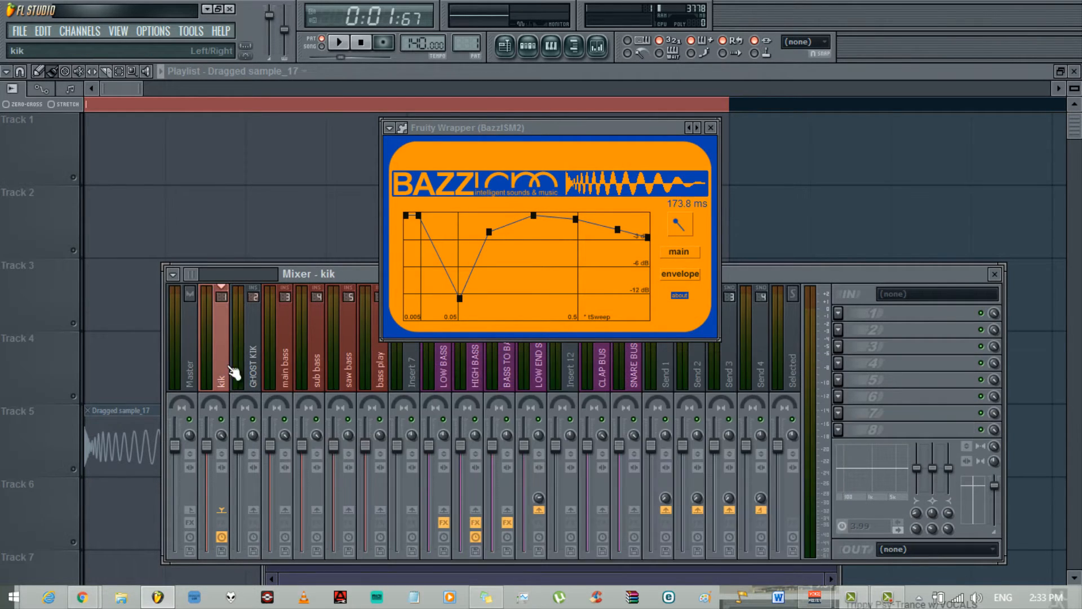
click(838, 429)
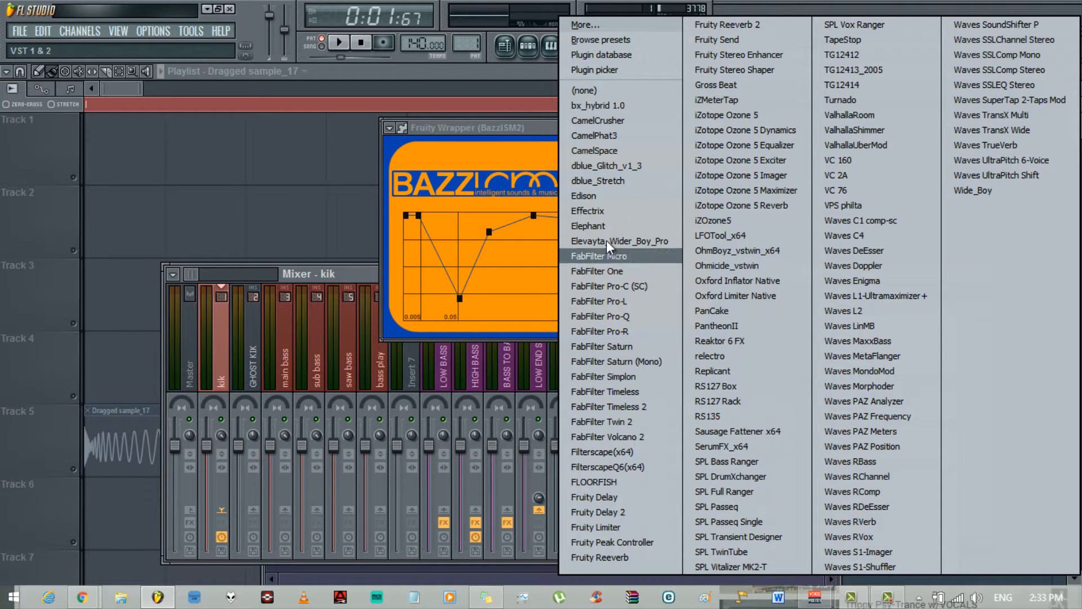
click(597, 198)
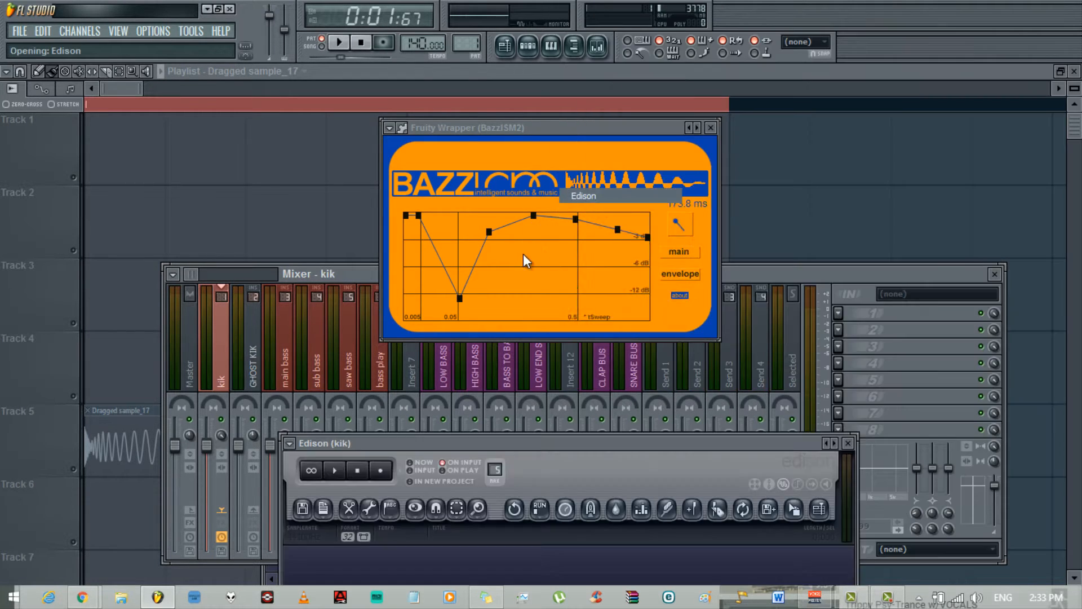
drag(591, 441, 553, 331)
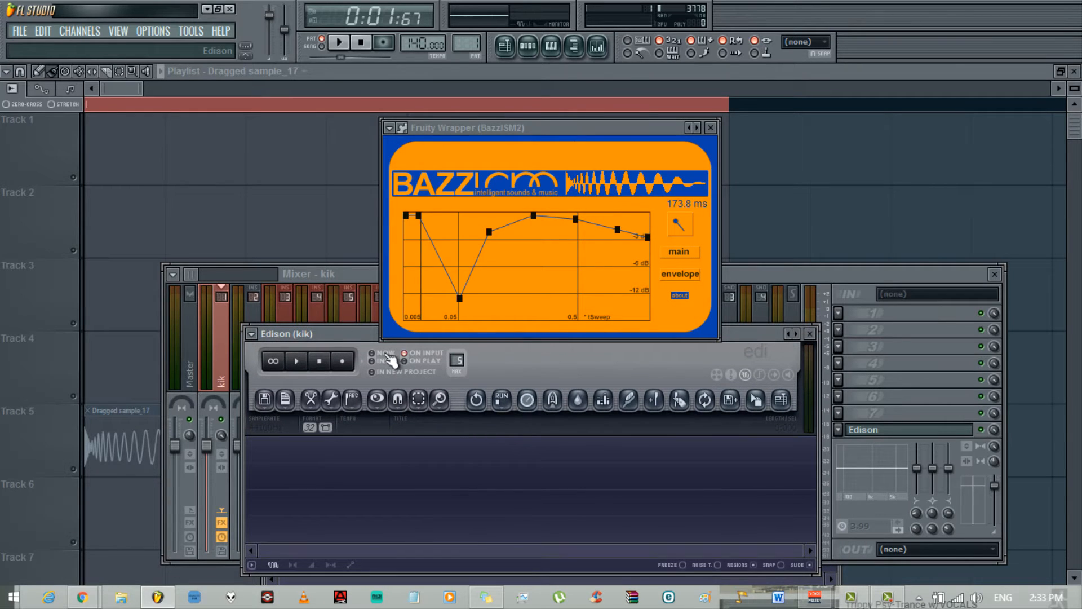
Step: Record a few kick hits from pattern playback in the kik track's Edison, and stop recording
click(342, 360)
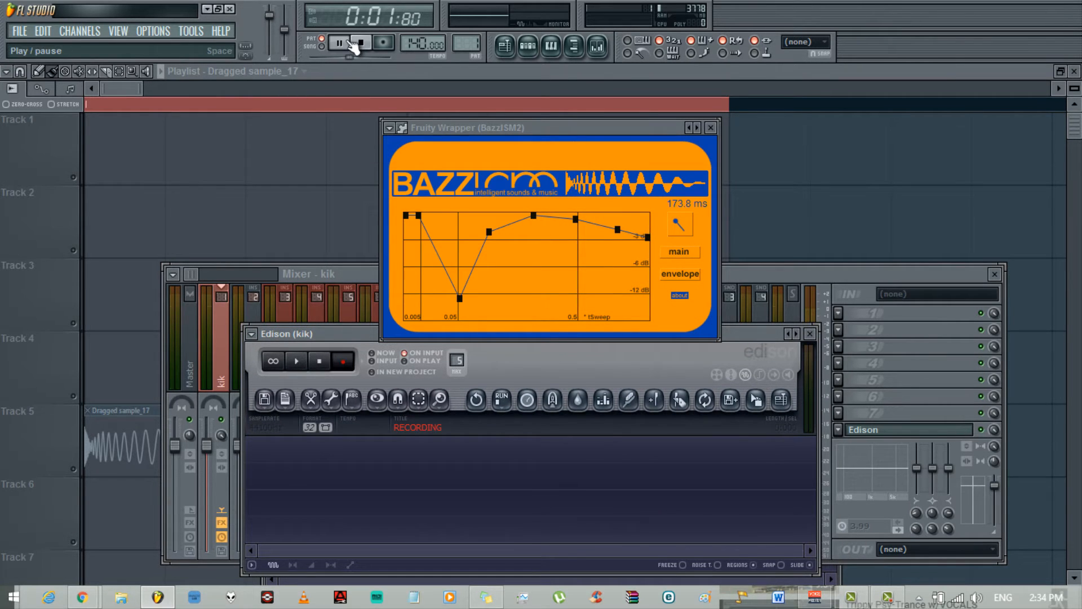
click(351, 44)
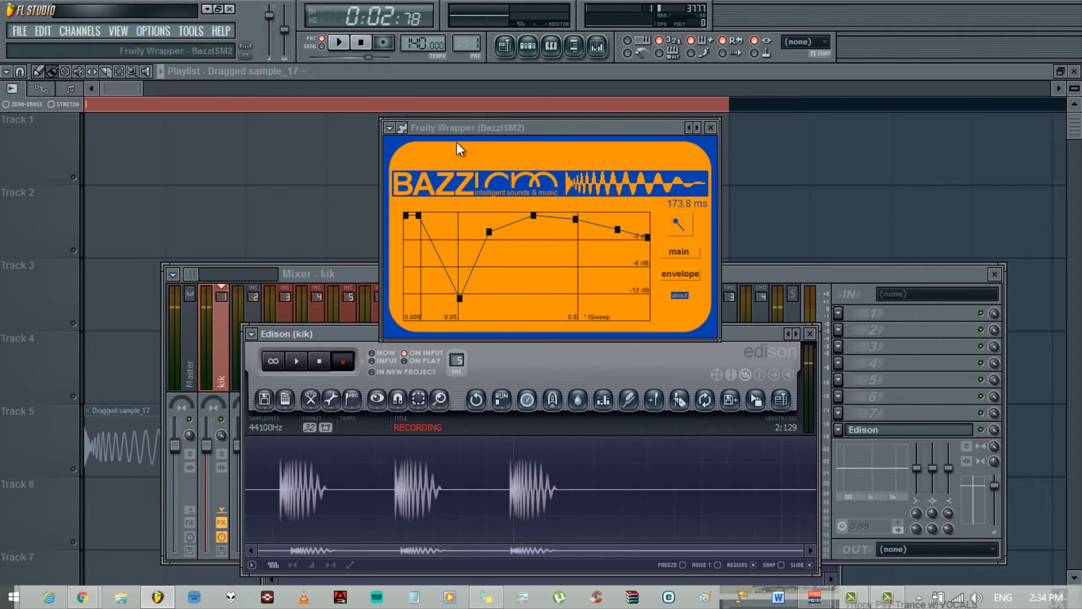
click(320, 361)
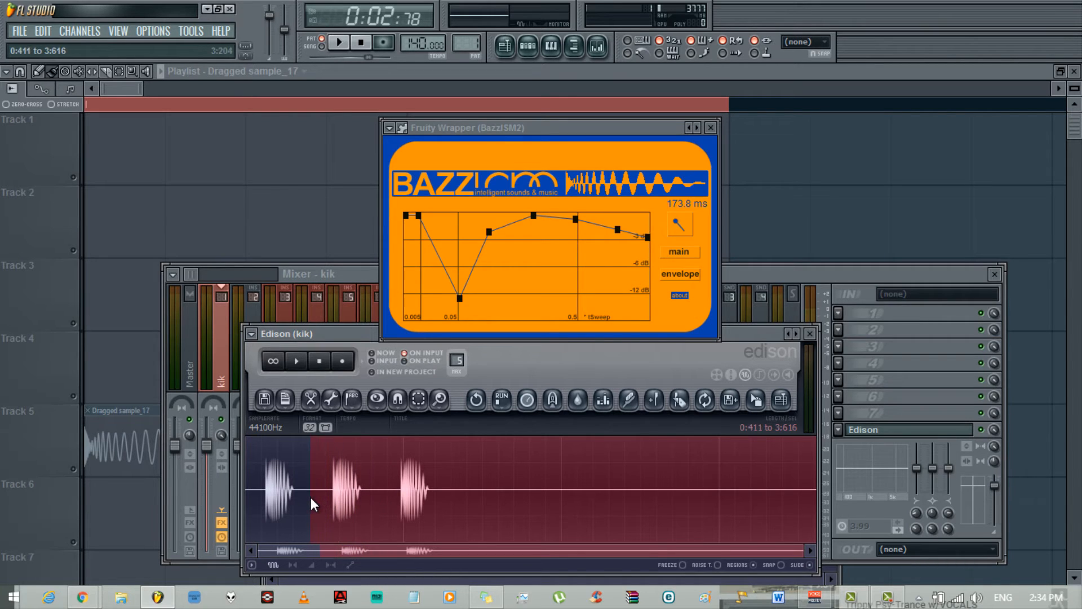
Step: Delete everything after the first recorded kick, close the BazzISM2 window and reposition the Edison window
key(Delete)
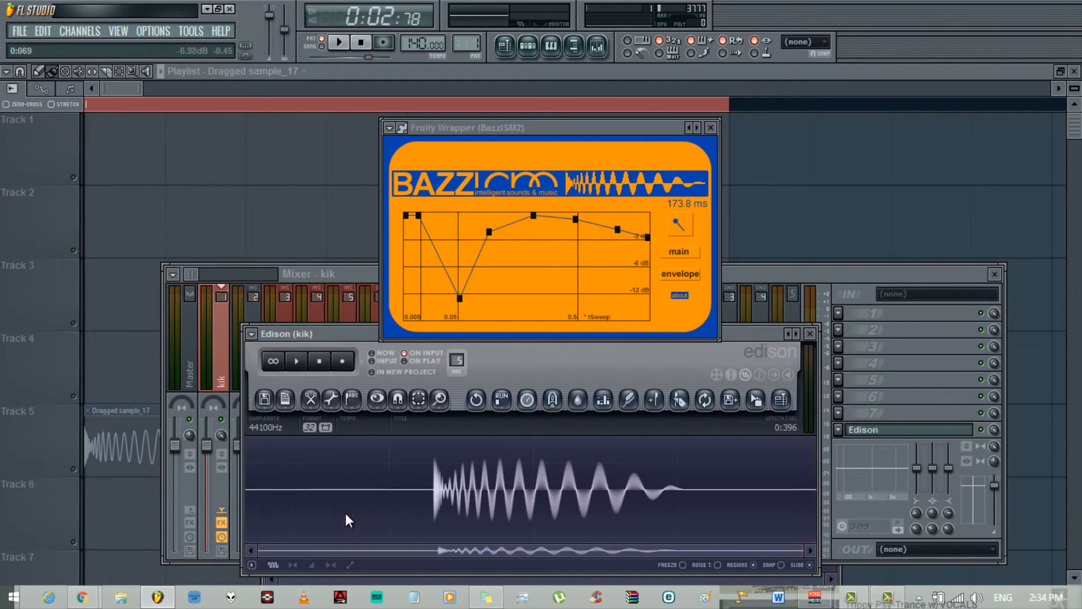
click(711, 128)
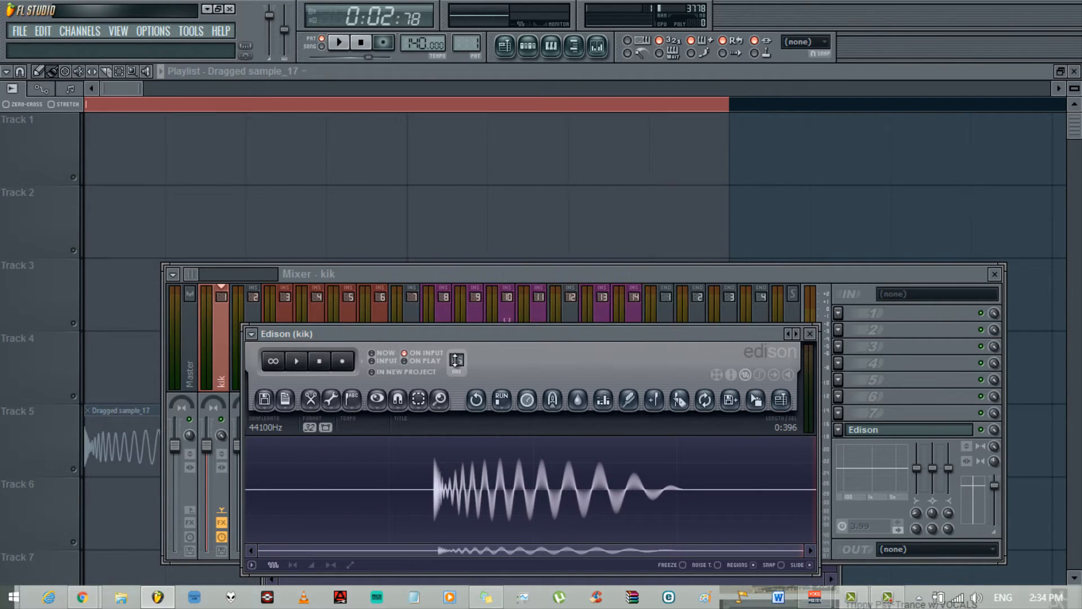
drag(448, 336, 481, 218)
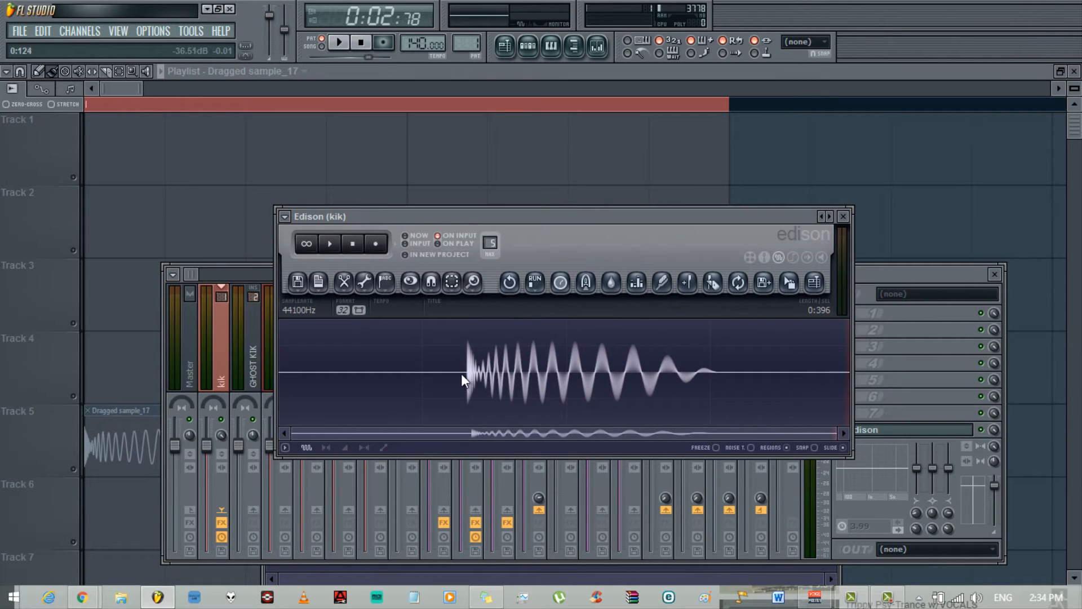
Step: Delete the silence before the kick, from 0:000 to 0:131, ending the cut exactly where the waveform begins
drag(463, 373, 236, 373)
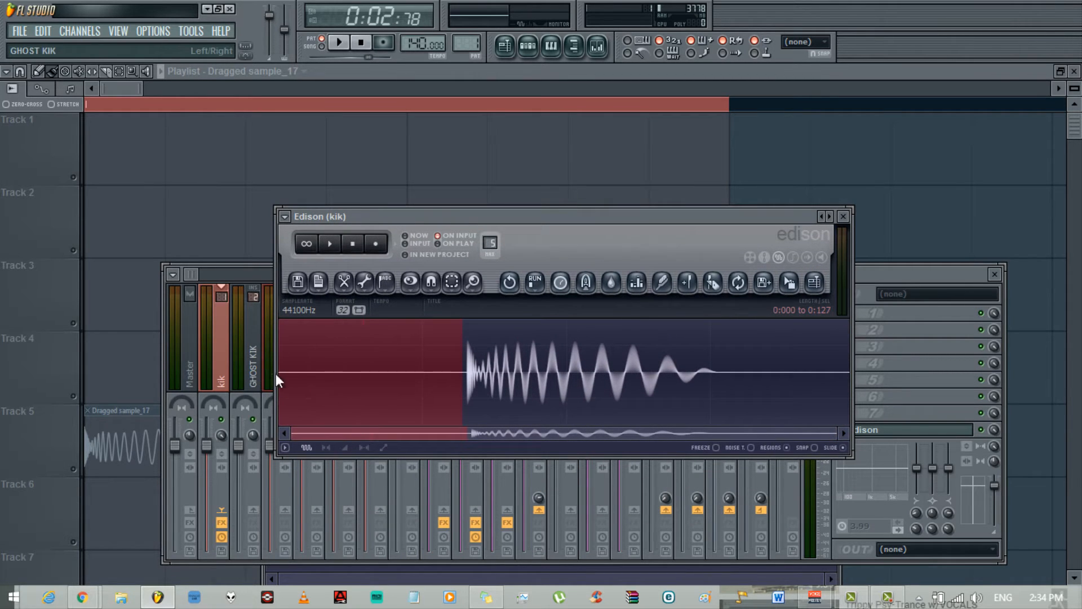
scroll(455, 385, up, 4)
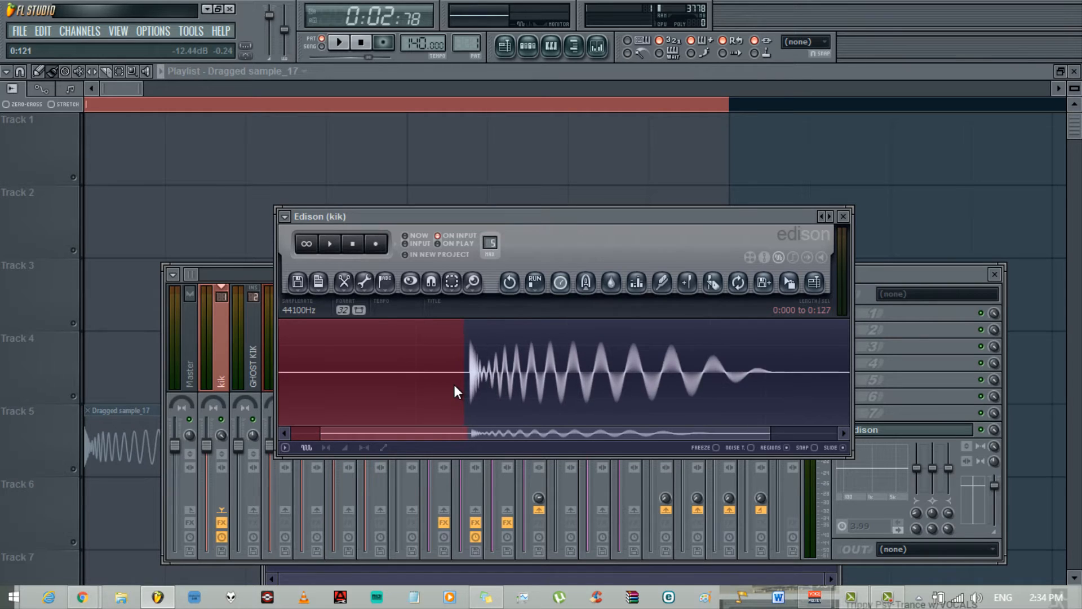
scroll(472, 398, up, 5)
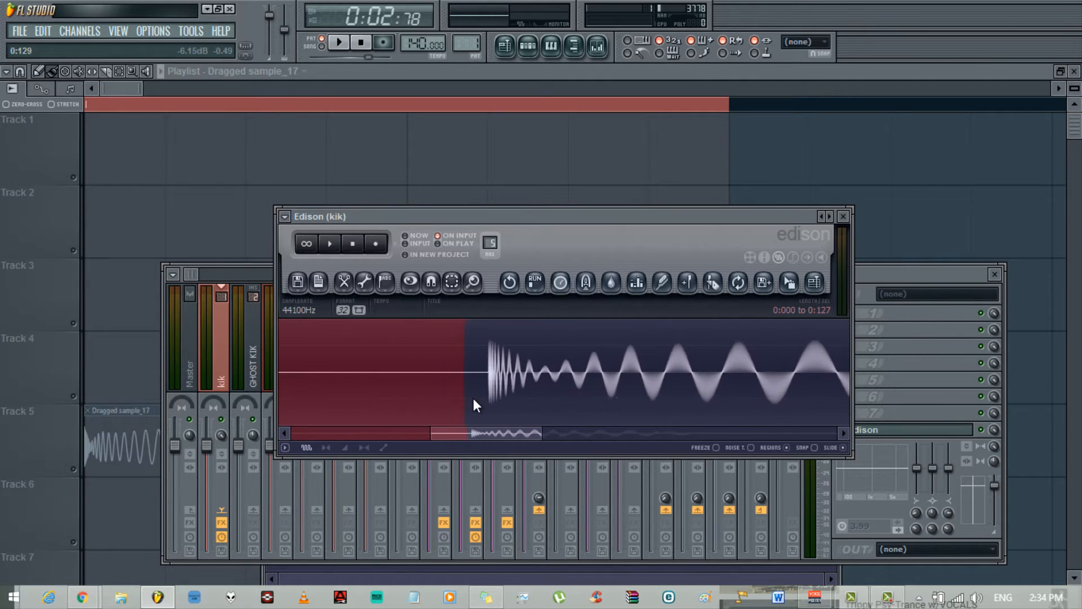
scroll(474, 398, up, 4)
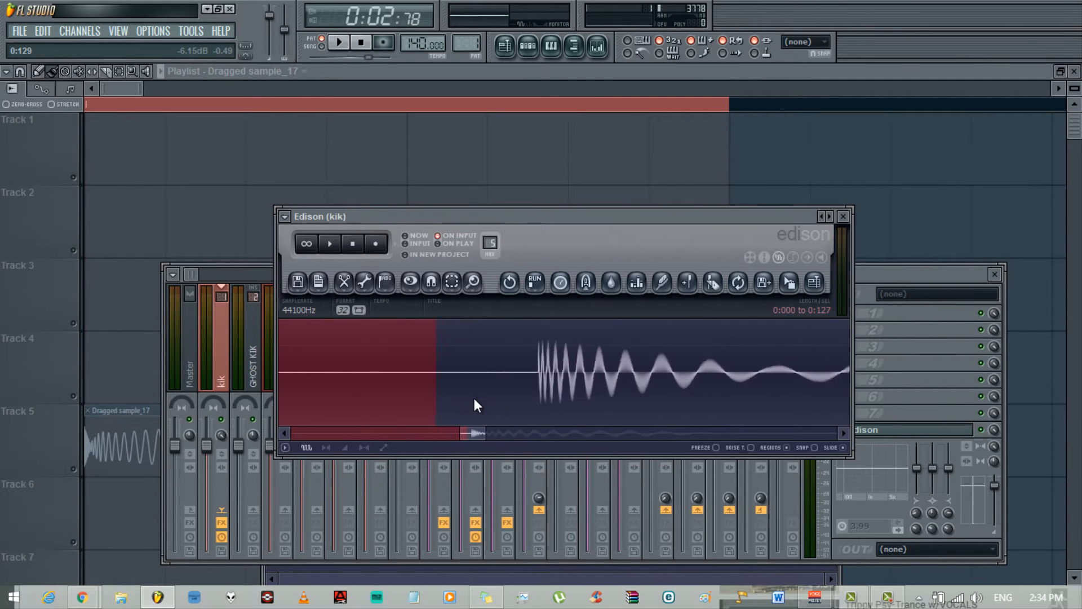
scroll(558, 395, up, 5)
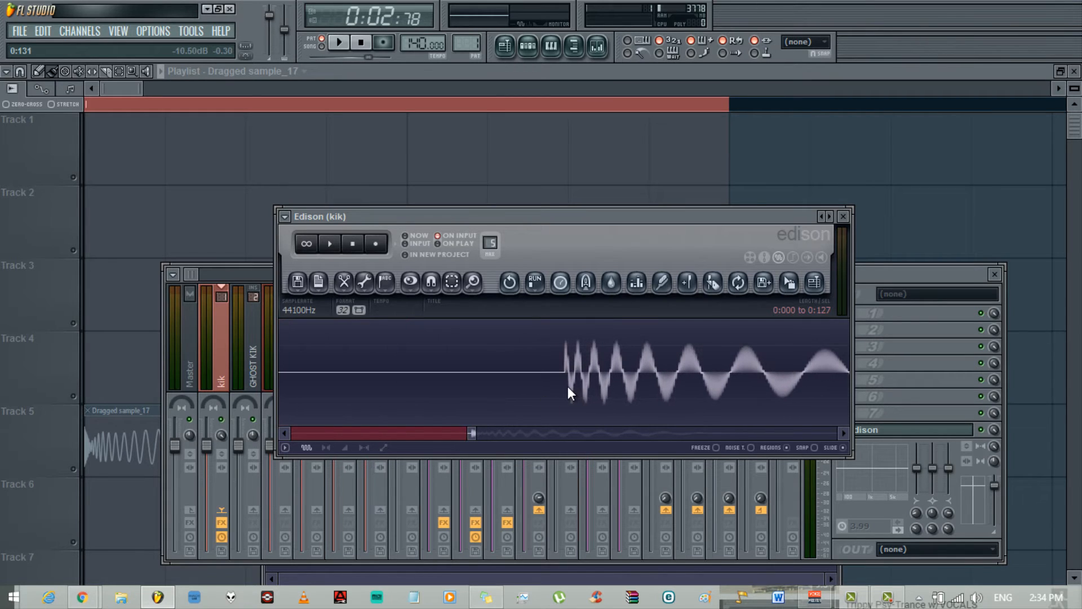
scroll(555, 392, up, 5)
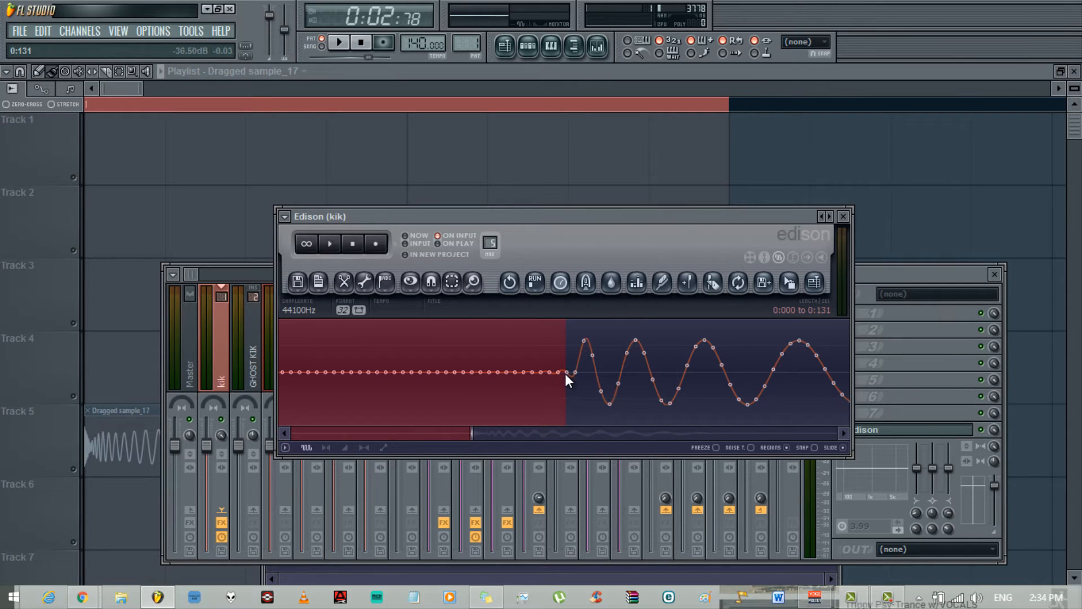
click(566, 372)
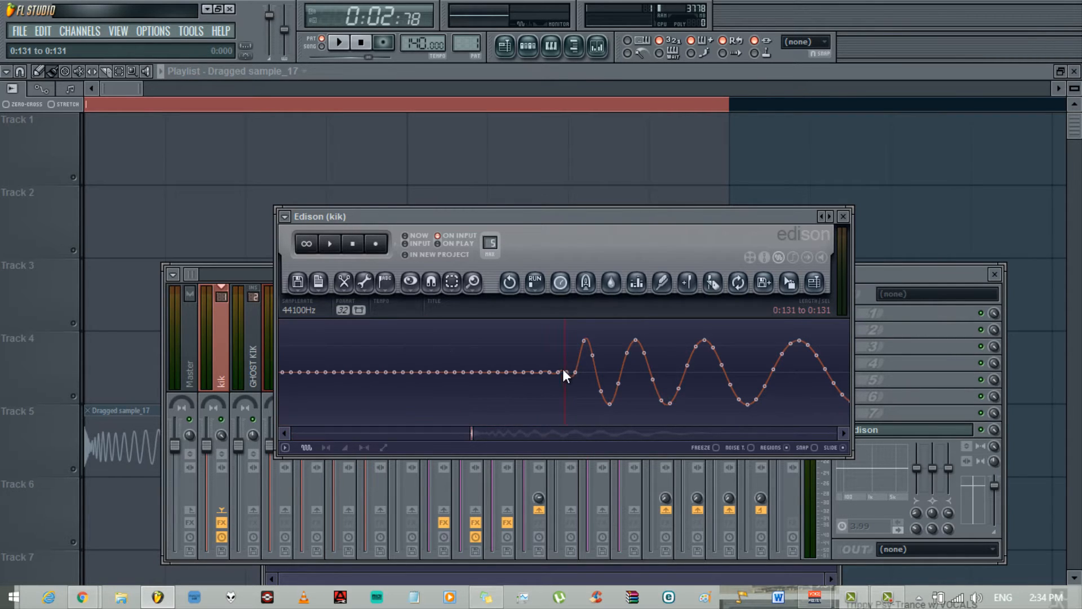
drag(393, 377, 116, 387)
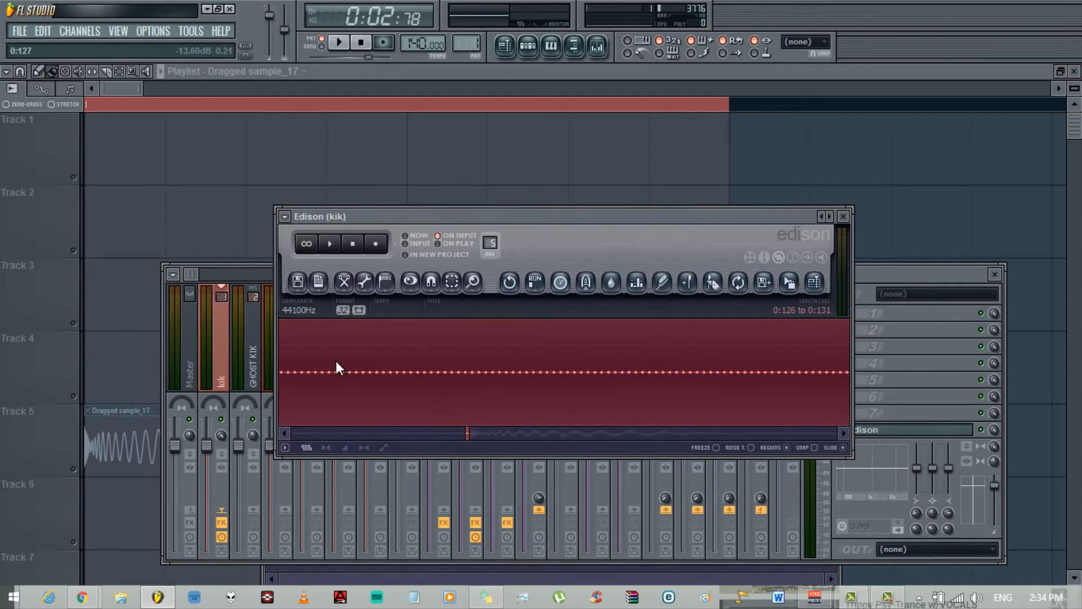
scroll(337, 366, down, 3)
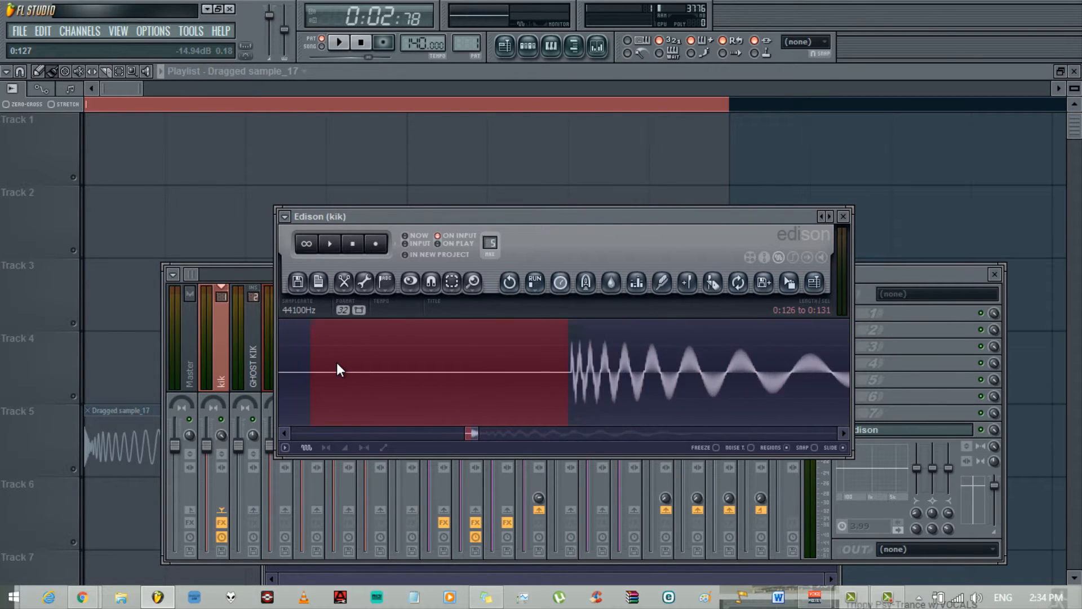
scroll(336, 367, down, 5)
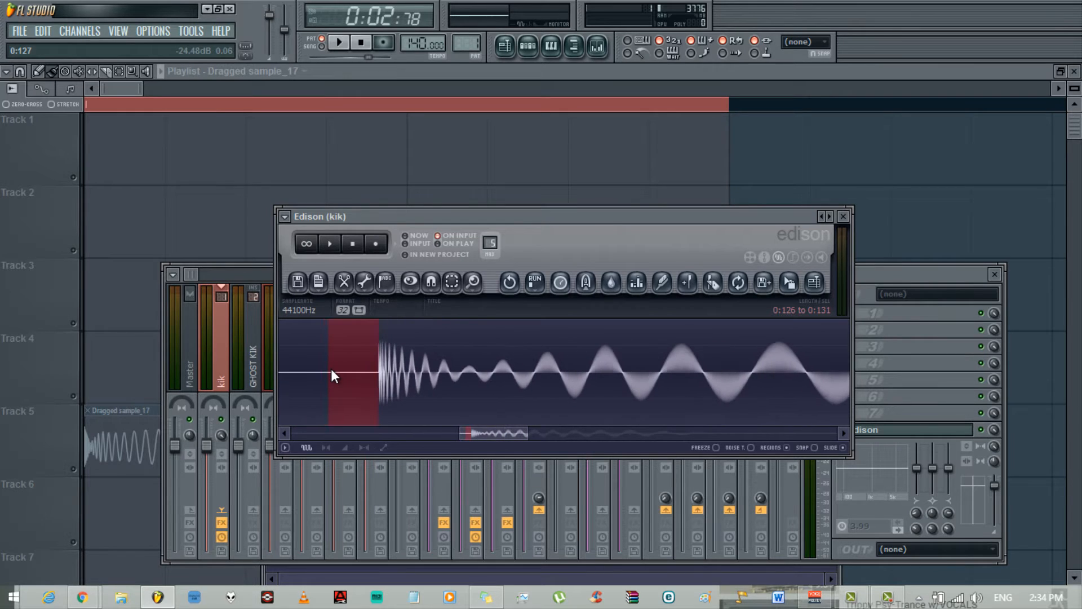
scroll(330, 373, down, 4)
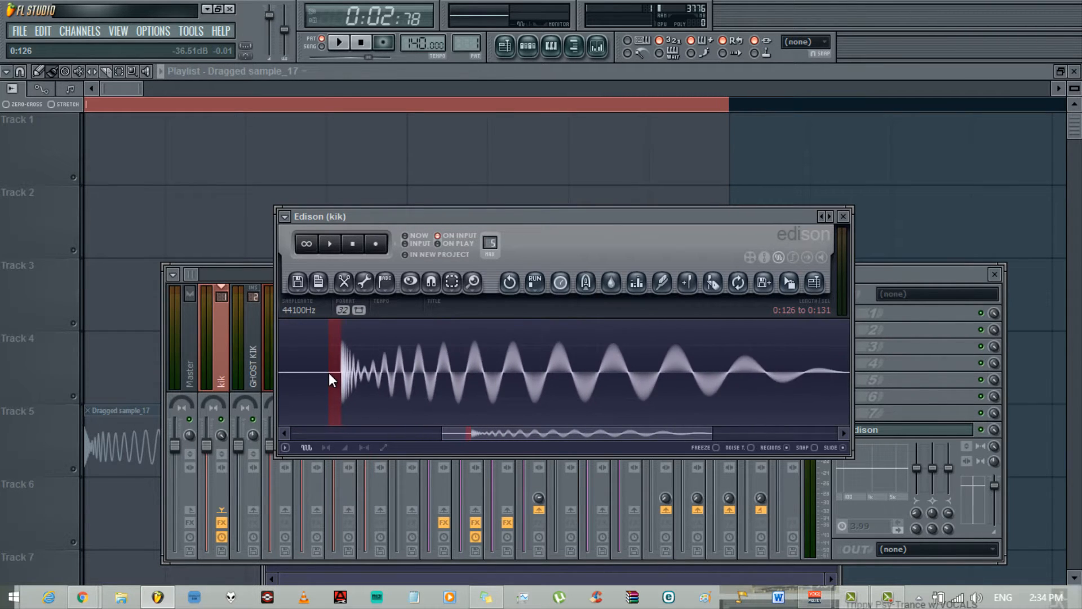
scroll(328, 377, down, 2)
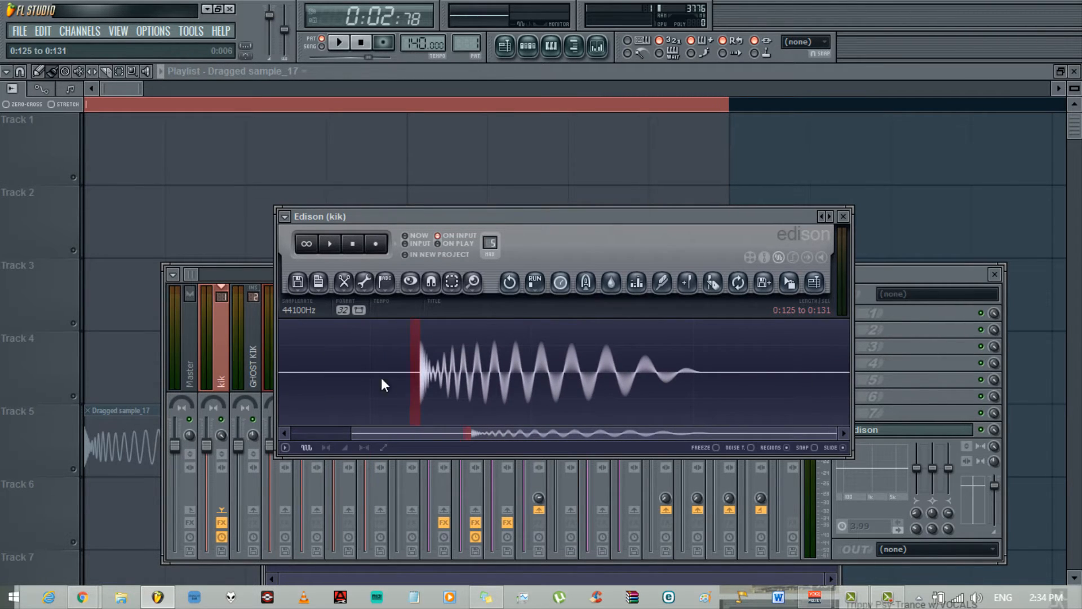
drag(381, 377, 240, 398)
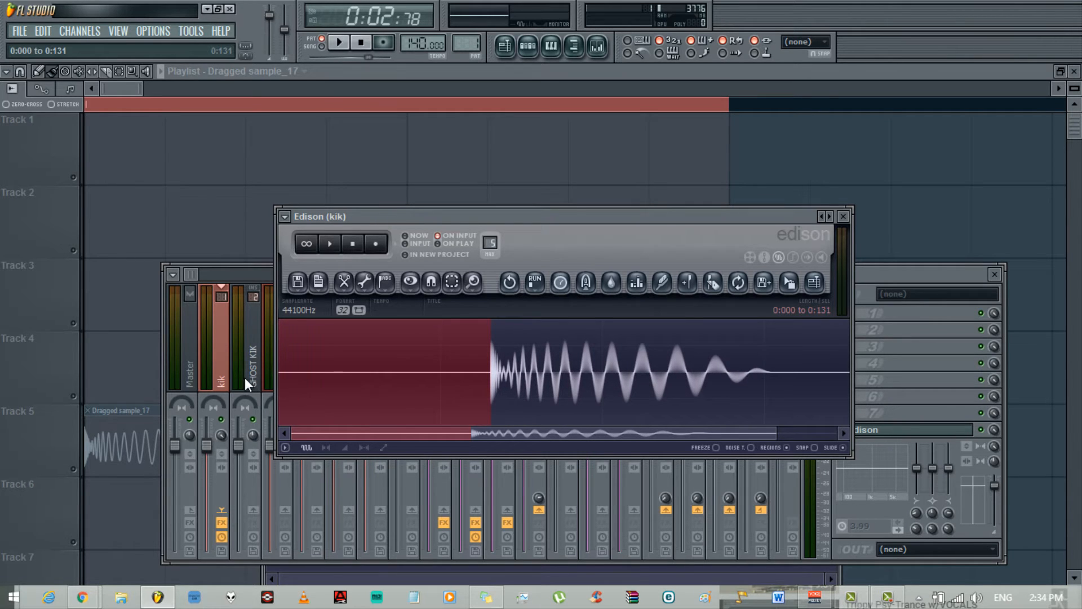
key(Delete)
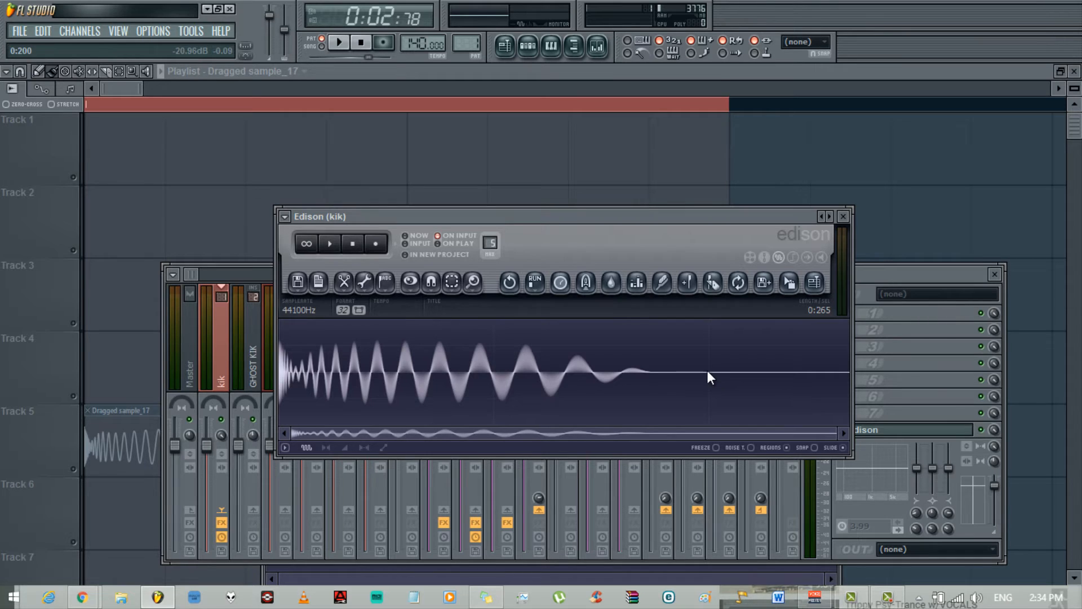
Step: Delete the silent tail of the kick from 0:199 to 0:265 and play back the trimmed sample
drag(708, 370, 868, 388)
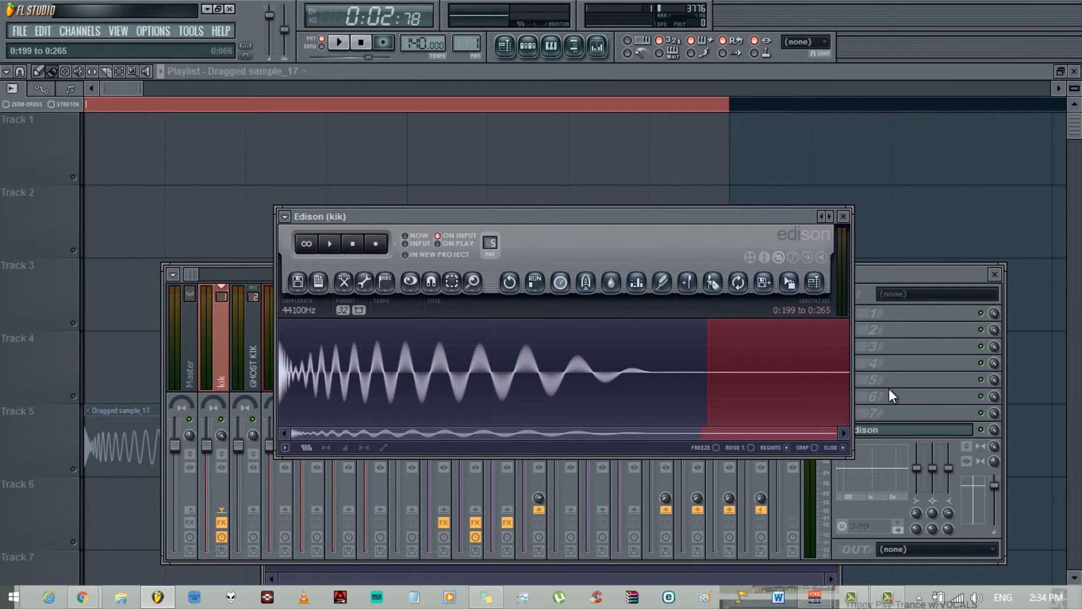
key(Delete)
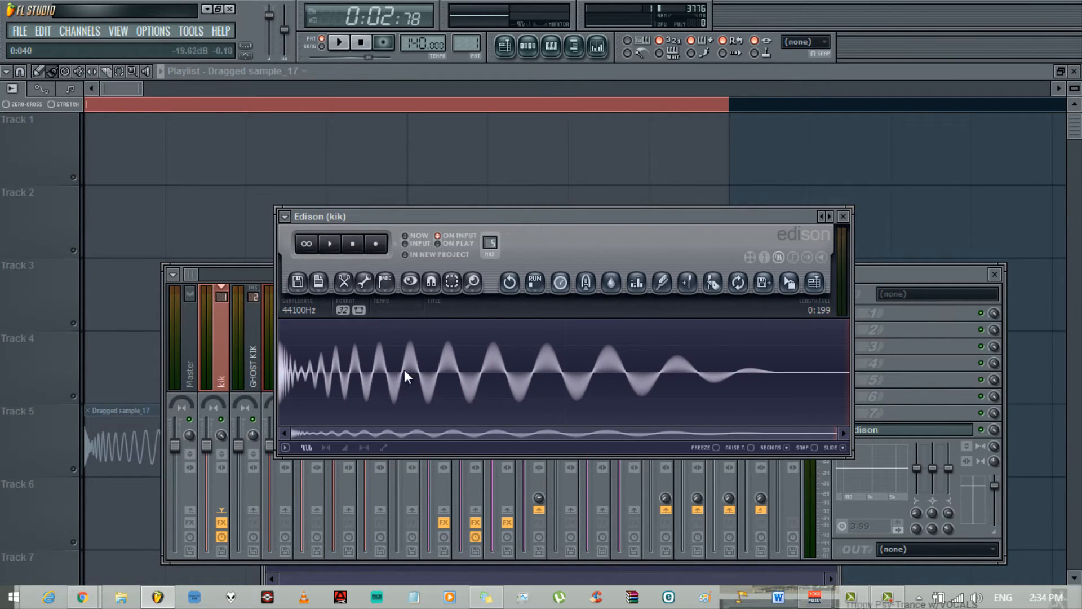
click(335, 250)
click(335, 250)
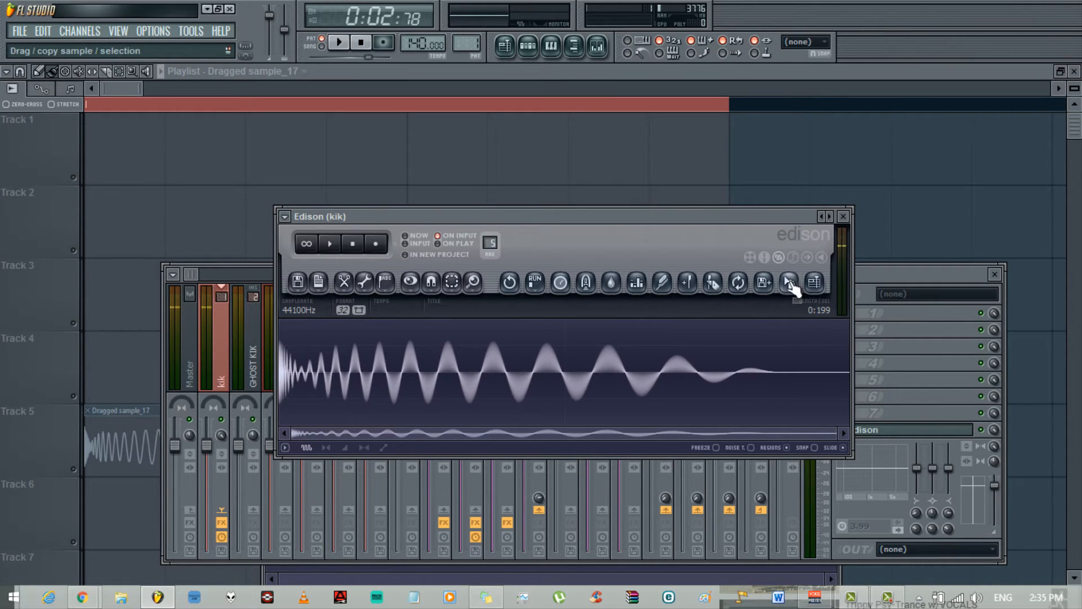
Step: Place the trimmed kick at the start of playlist Track 1, add a copy at 001:05:000, and play both in song mode
drag(791, 284, 146, 185)
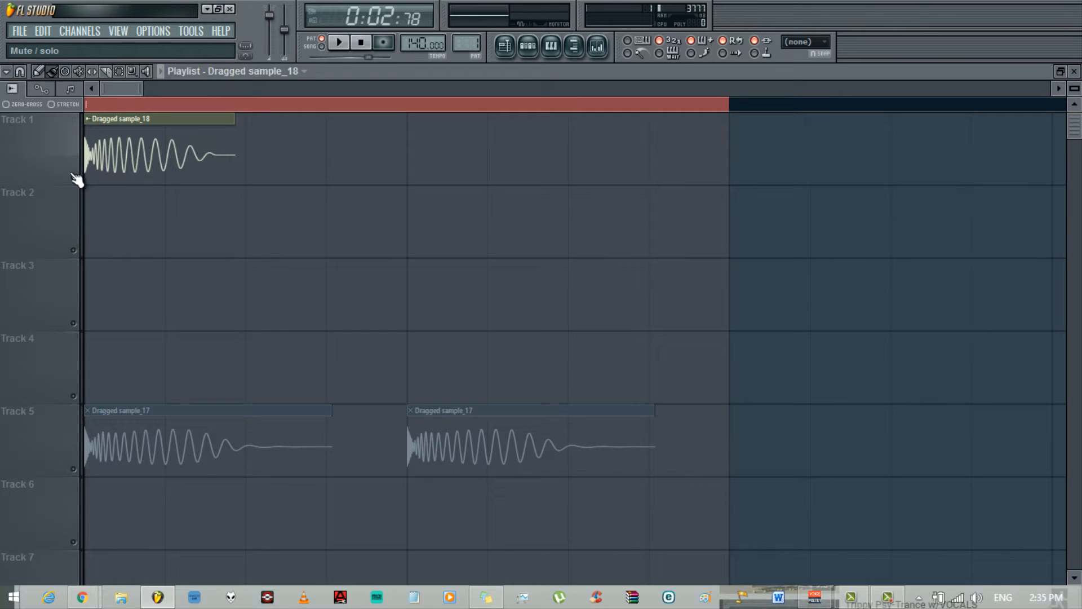
click(411, 155)
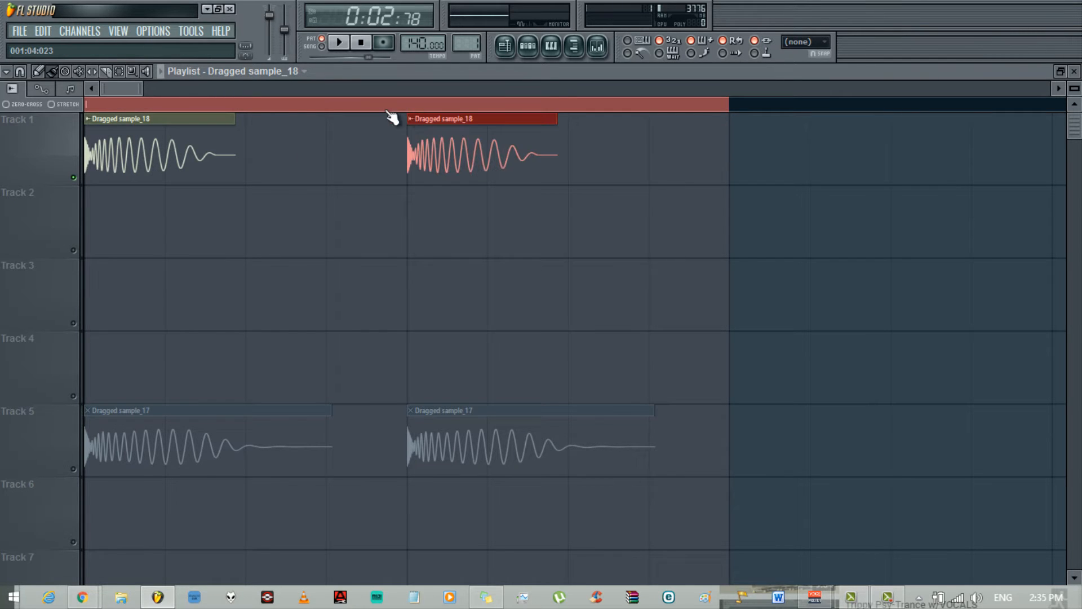
key(space)
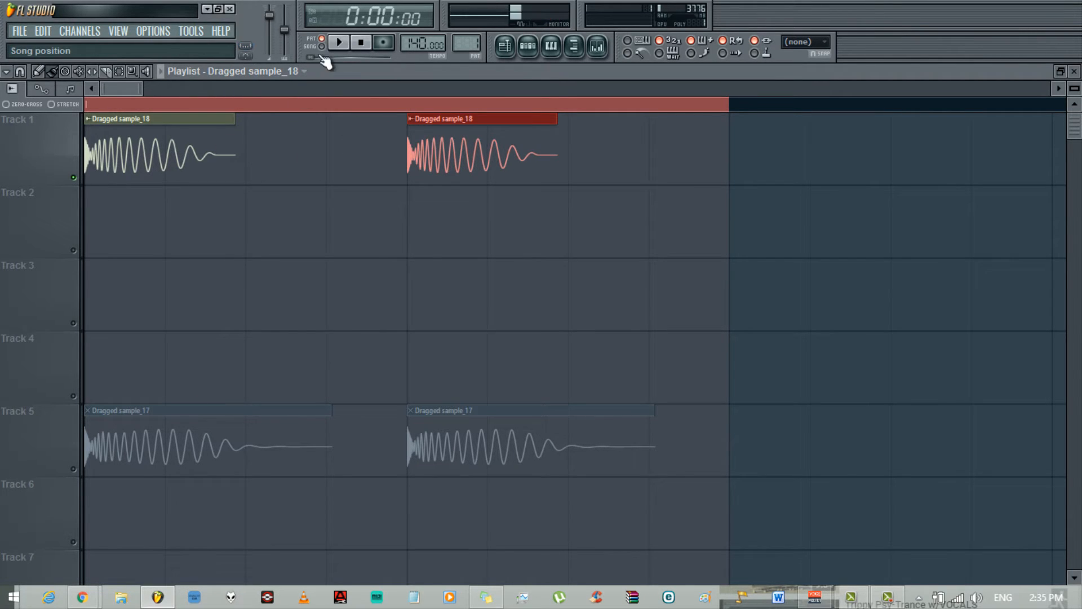
click(322, 46)
key(space)
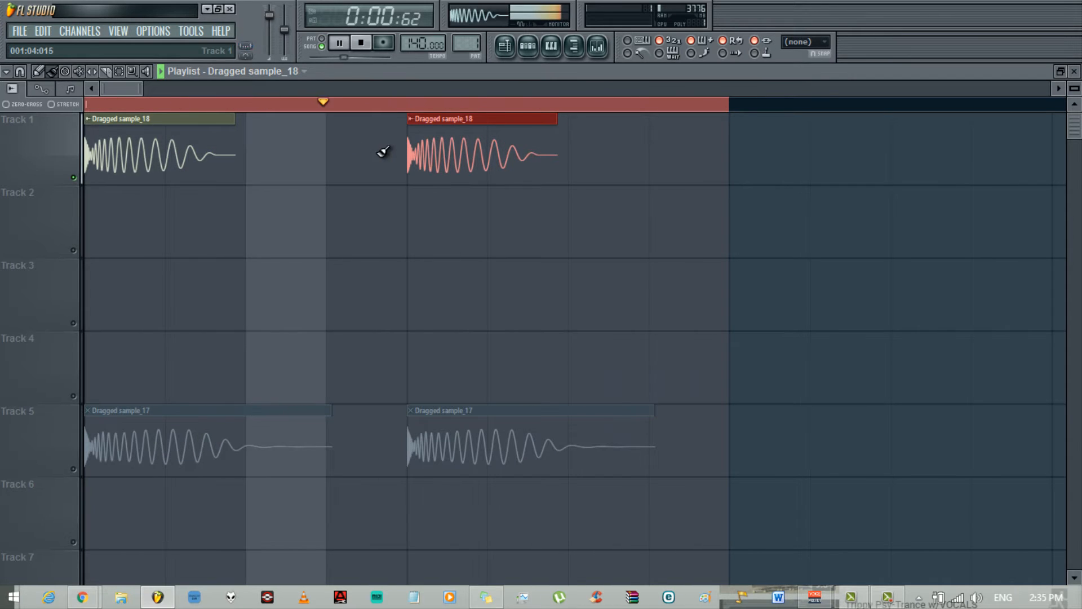
key(space)
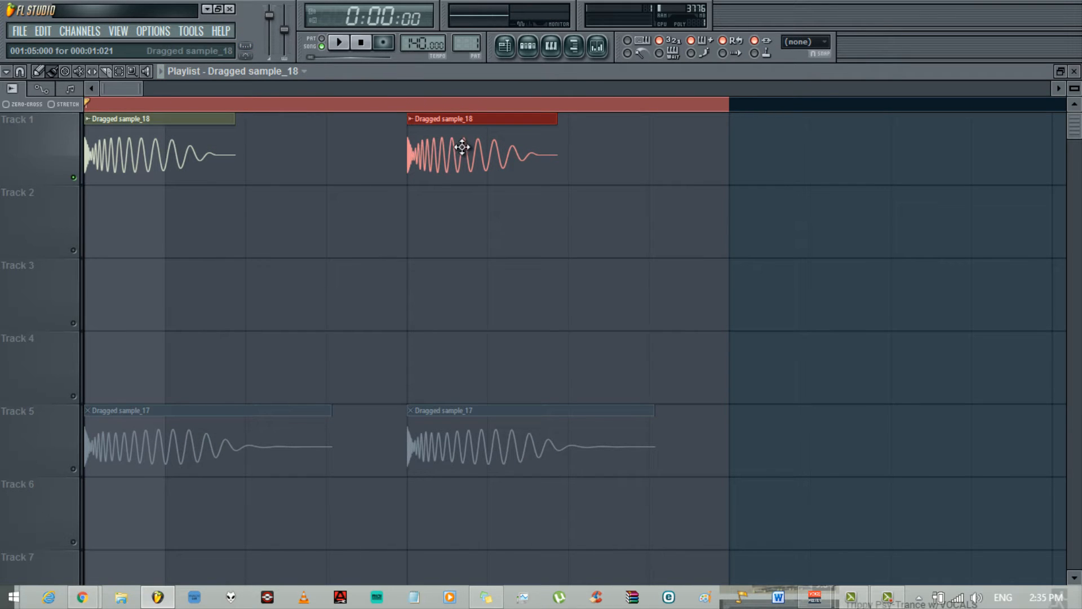
Step: Play the song briefly with the mixer open, and remove Edison from the kik track's effect slot 8
click(597, 47)
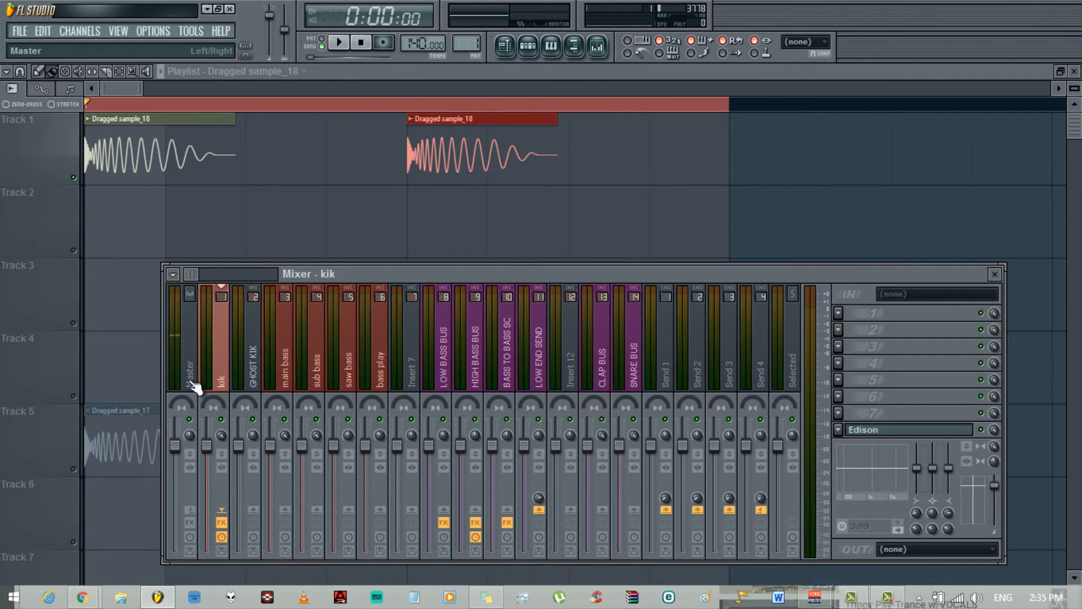
click(340, 45)
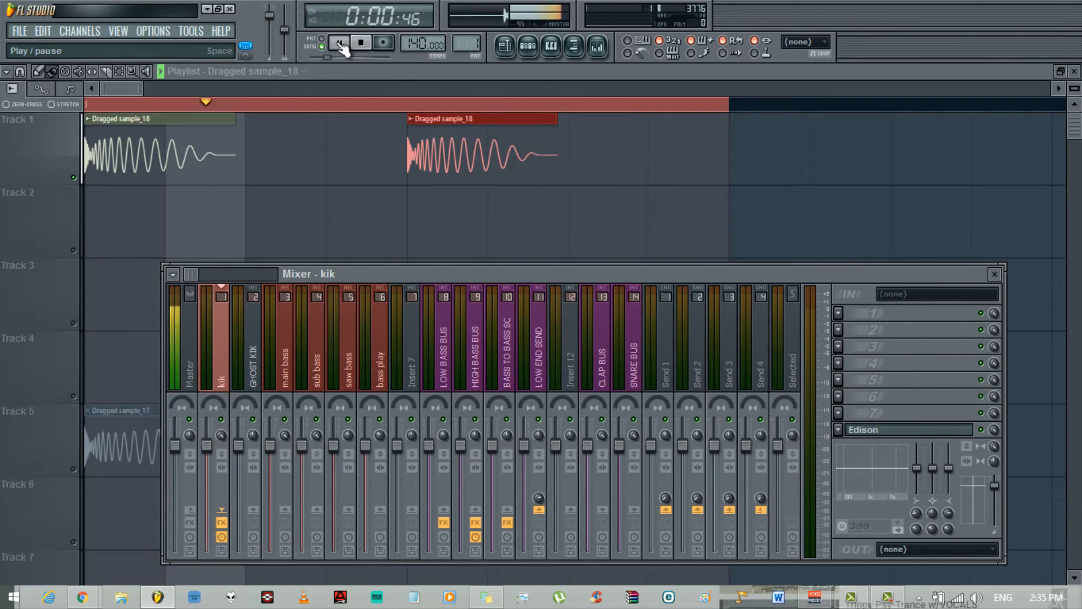
click(339, 45)
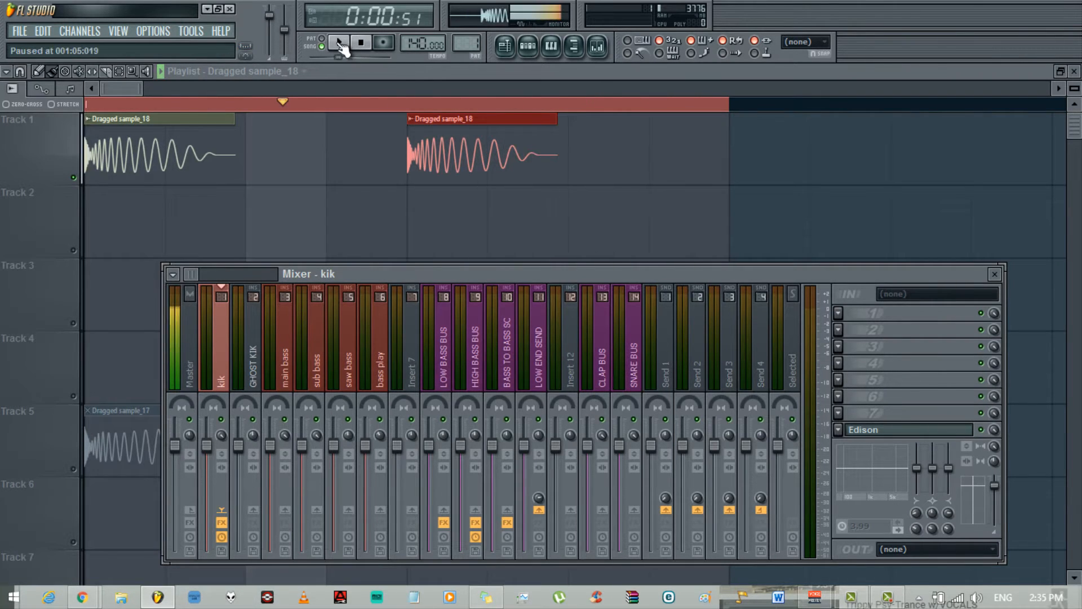
click(840, 431)
mouse_move(857, 273)
click(583, 91)
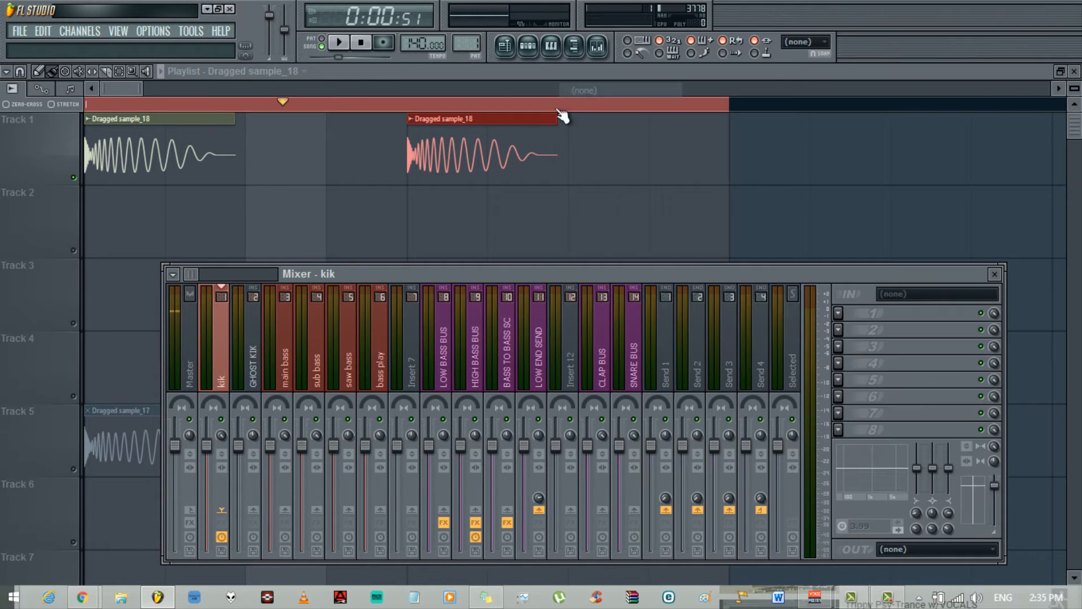
Step: Load FabFilter Pro-Q in the Master track's first effect slot and set its analyzer to Post-EQ during playback
click(193, 369)
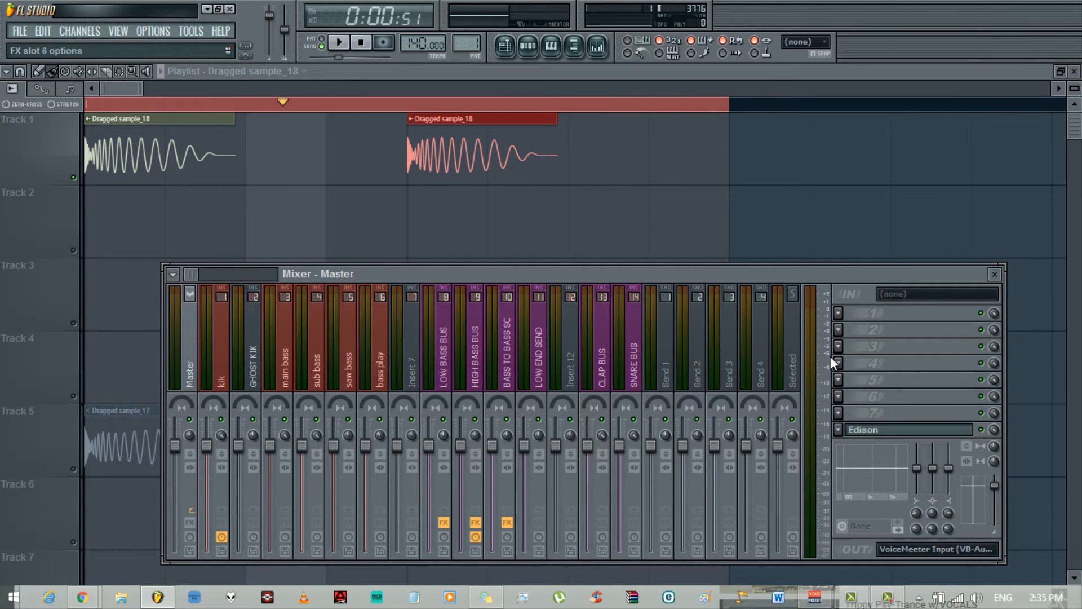
click(841, 312)
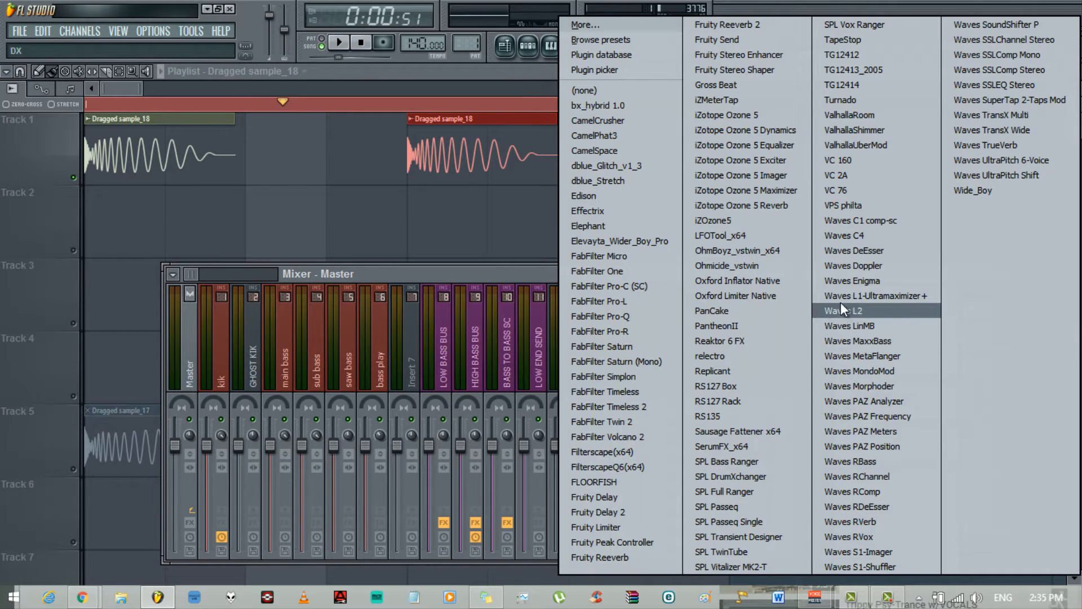
click(638, 314)
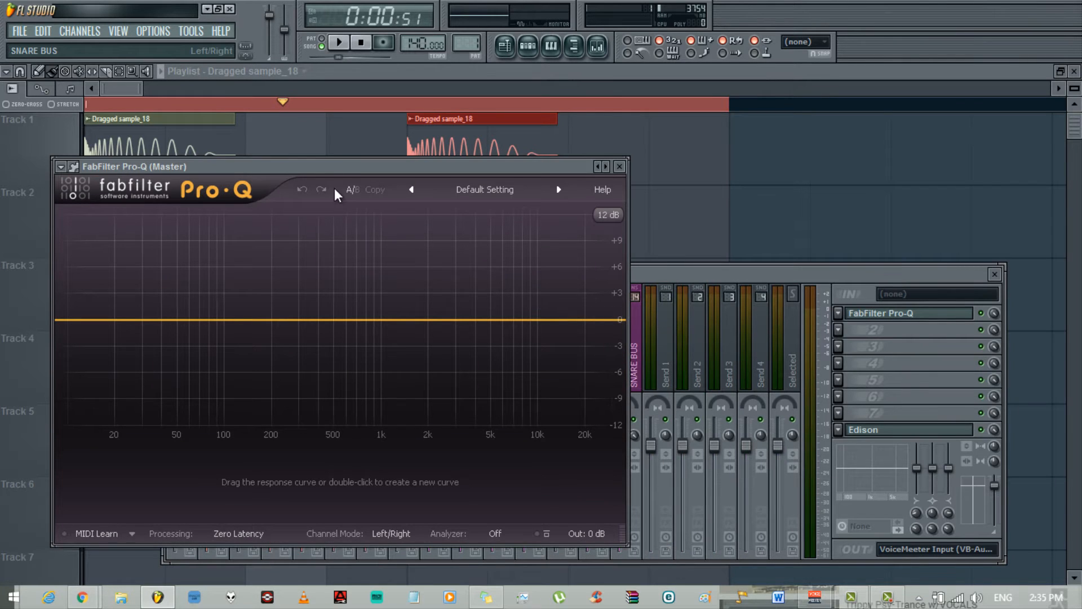
drag(334, 188, 482, 169)
click(340, 46)
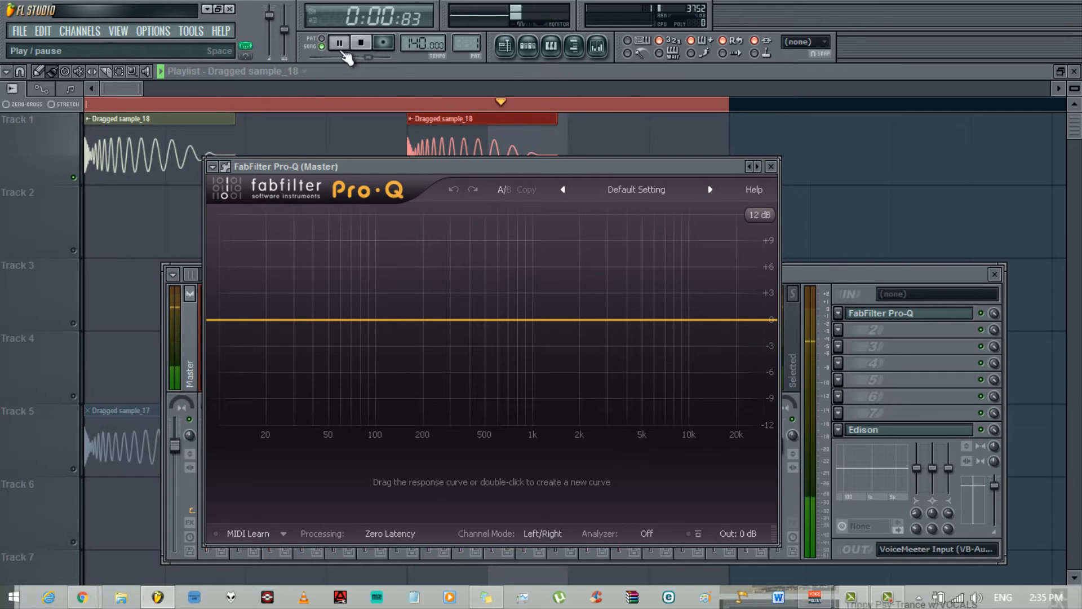
click(654, 533)
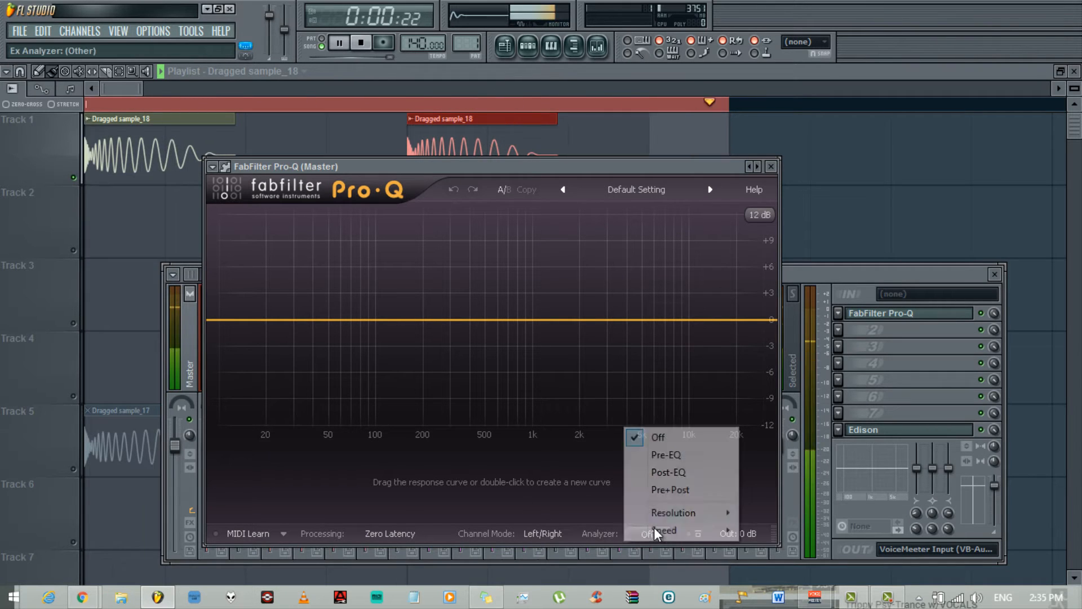
click(650, 472)
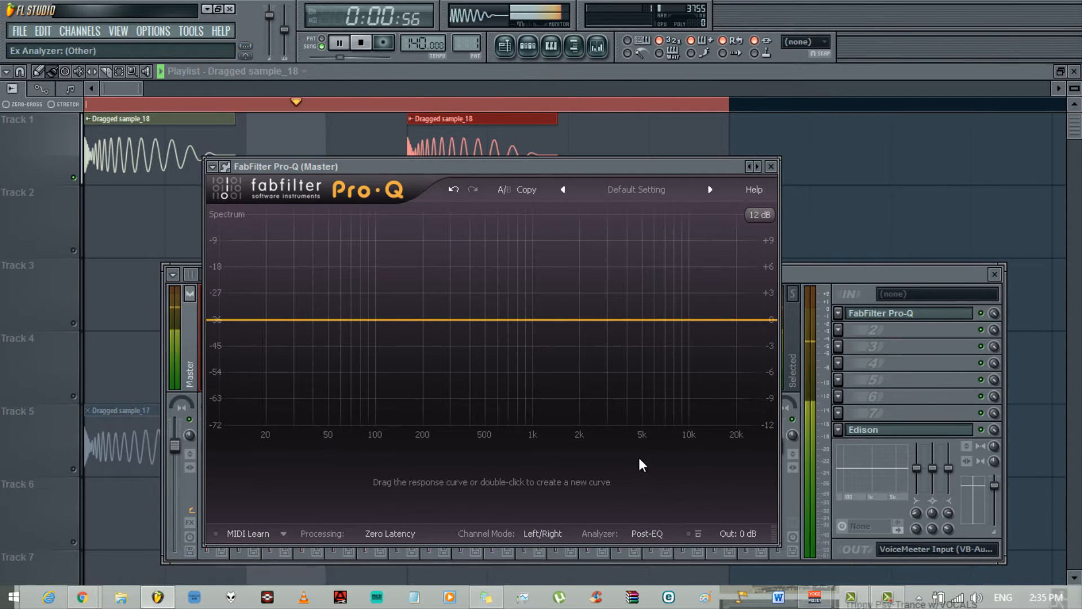
Step: Replay the kicks through the Master EQ, close its window and remove FabFilter Pro-Q from the Master track
drag(466, 171, 611, 192)
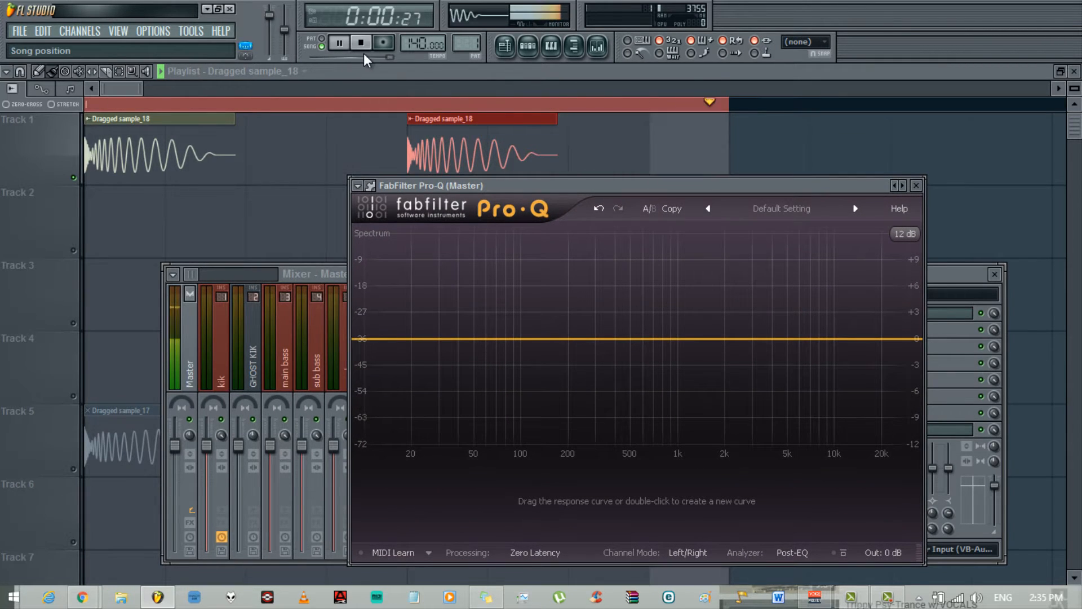
click(362, 44)
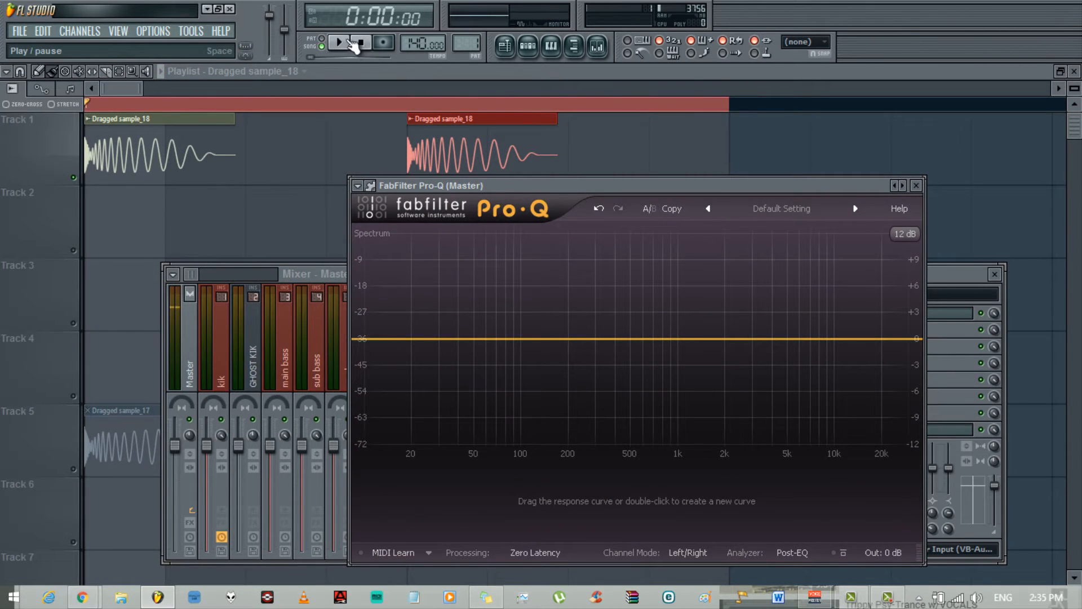
click(339, 43)
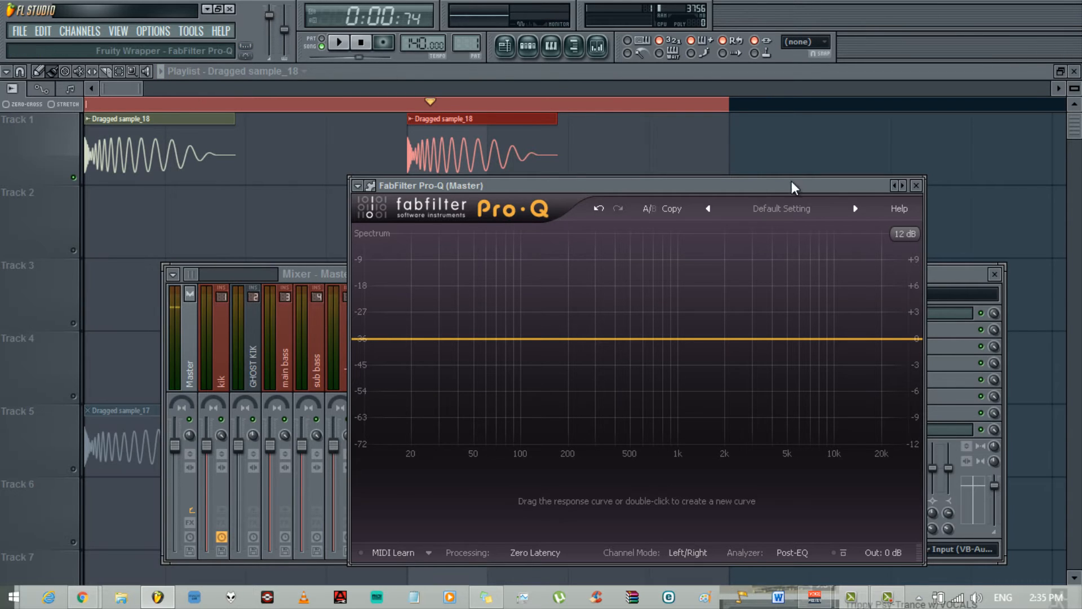
click(916, 185)
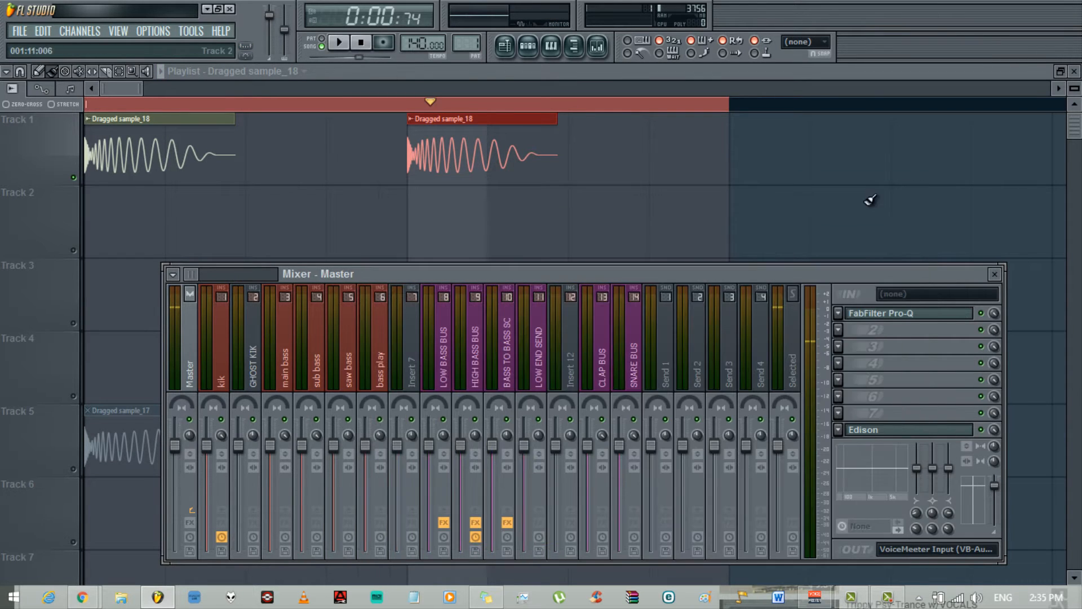
click(841, 314)
mouse_move(838, 287)
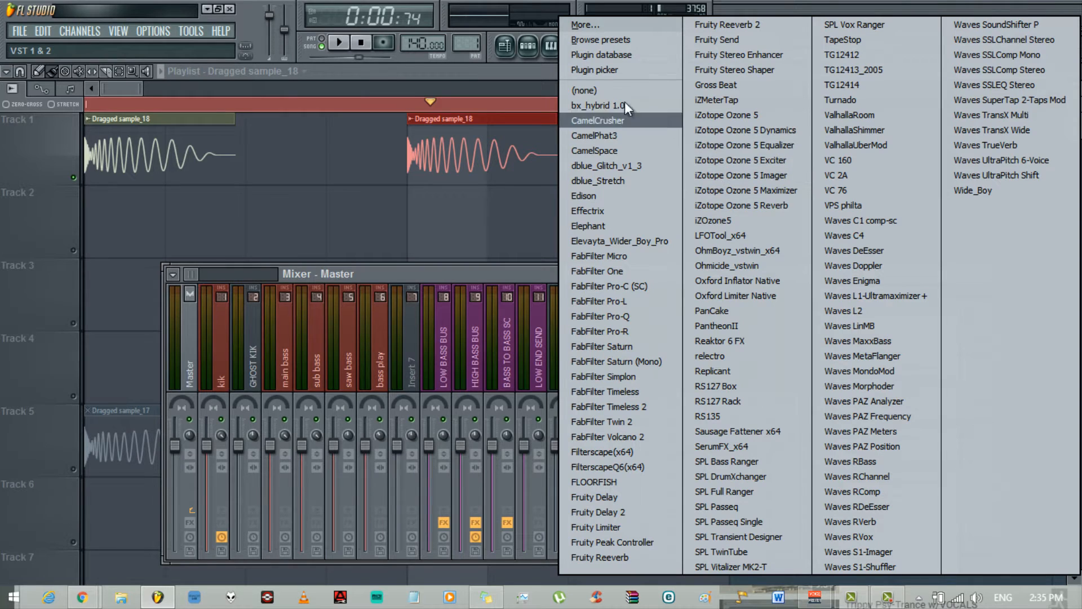
click(601, 90)
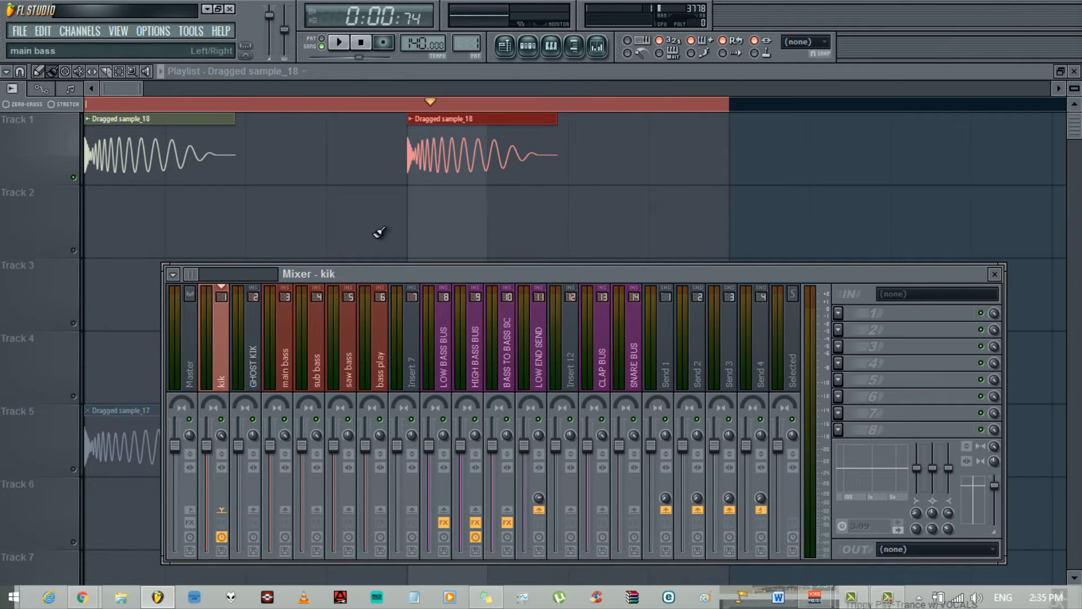
Step: Route the trimmed kick's sample channel to mixer track 1 (kik) and play the song with the mixer open
double_click(460, 154)
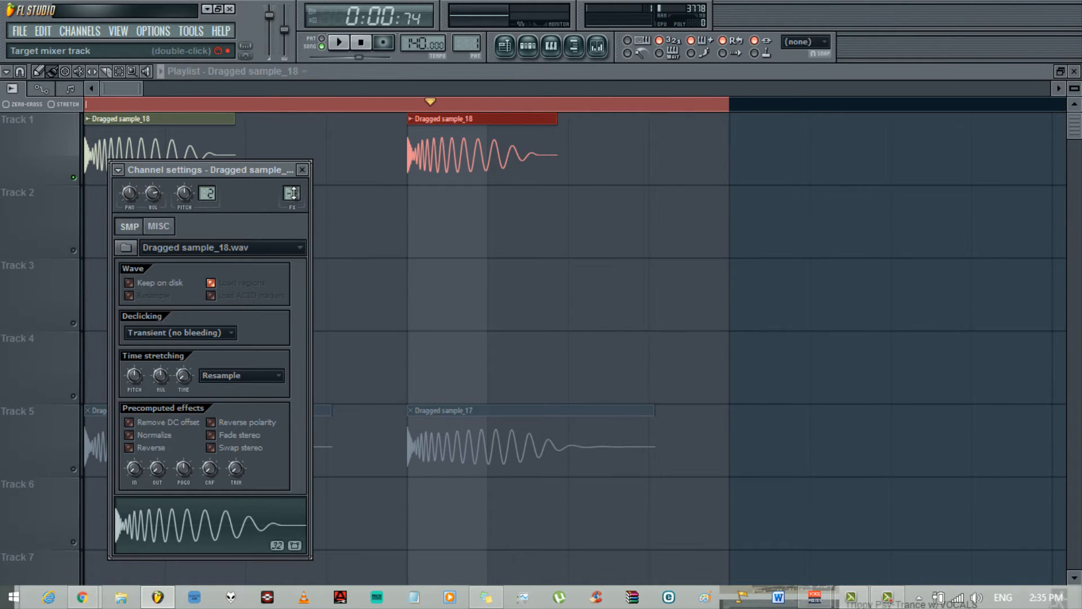
click(601, 54)
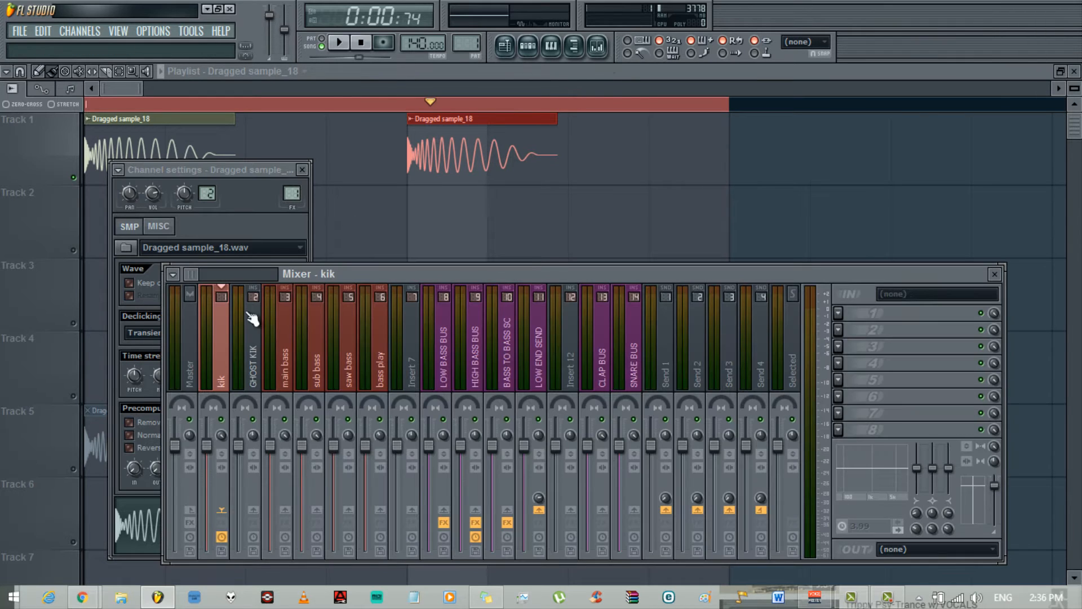
click(341, 45)
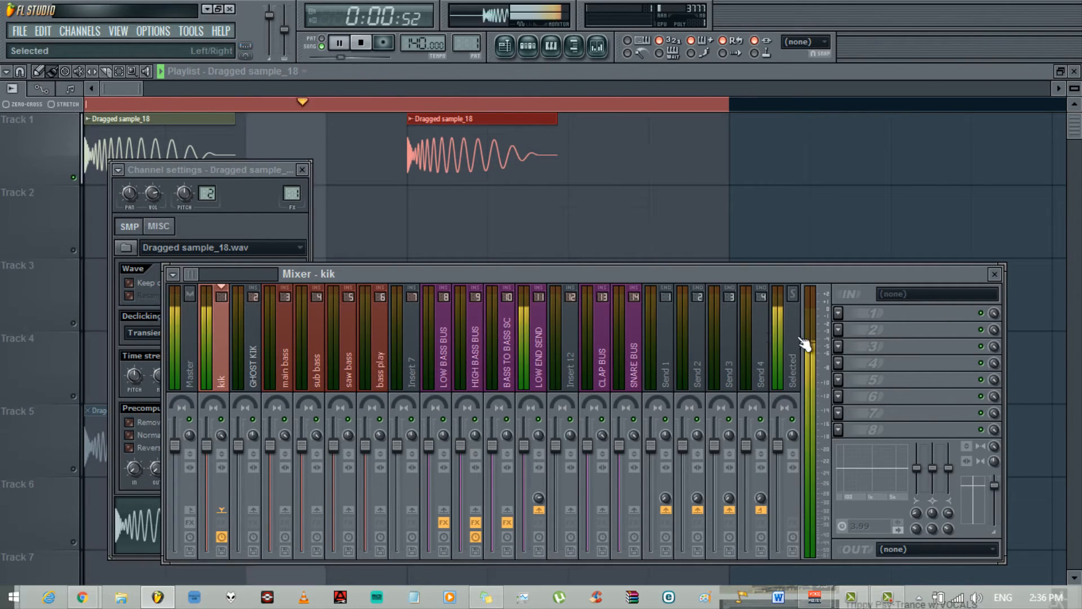
Step: Load FabFilter Pro-Q in the kik track's first effect slot and set its analyzer to Post-EQ
click(850, 314)
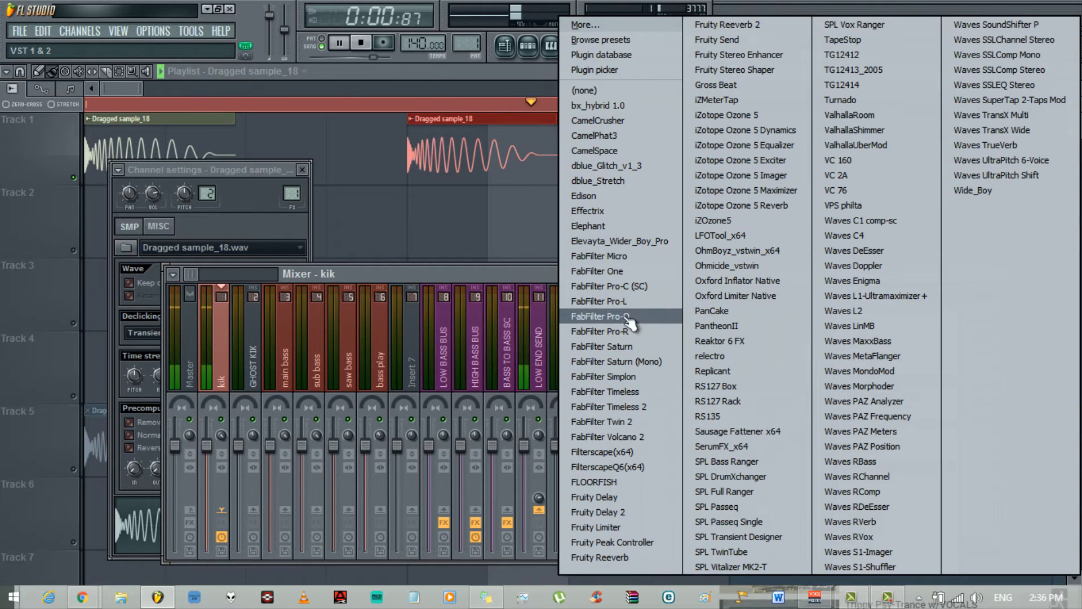
click(598, 316)
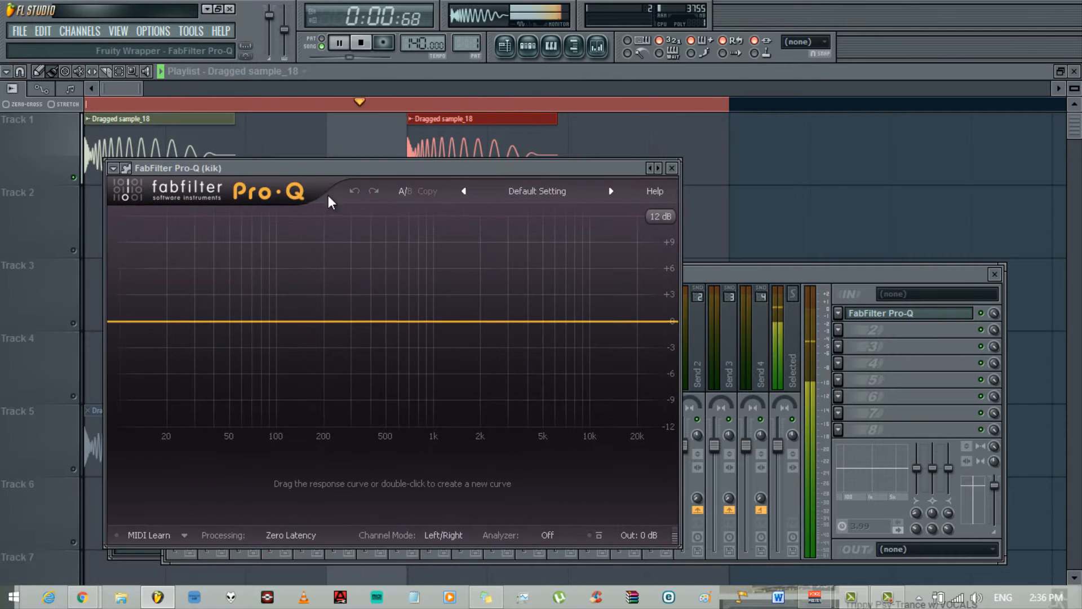
click(548, 536)
click(562, 478)
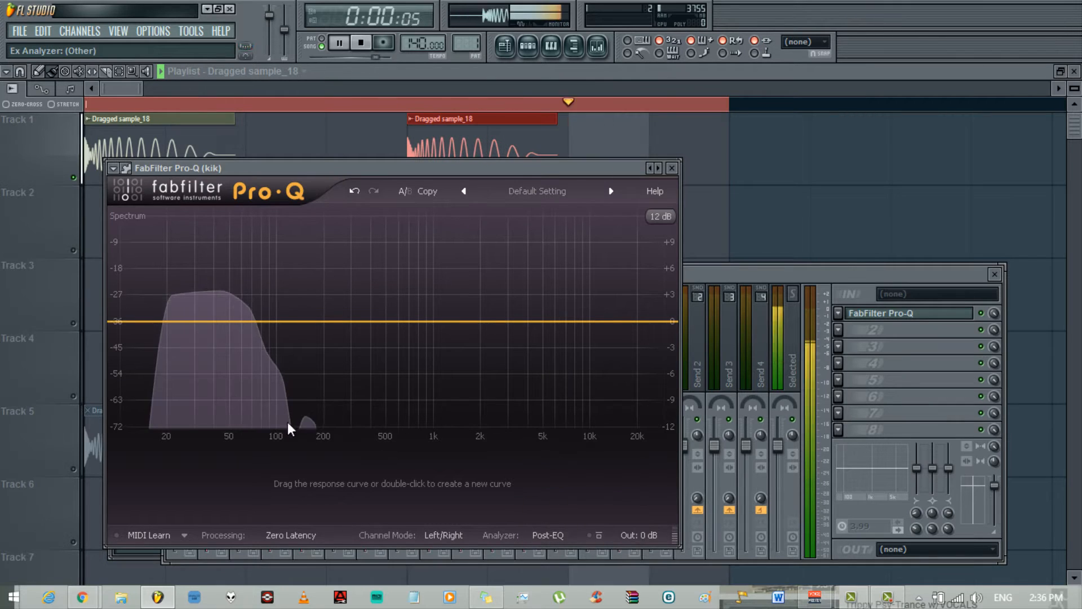
Step: Add a 48 dB/oct low cut to the kick's EQ at about 20 Hz with a Q of about 1.085
click(133, 326)
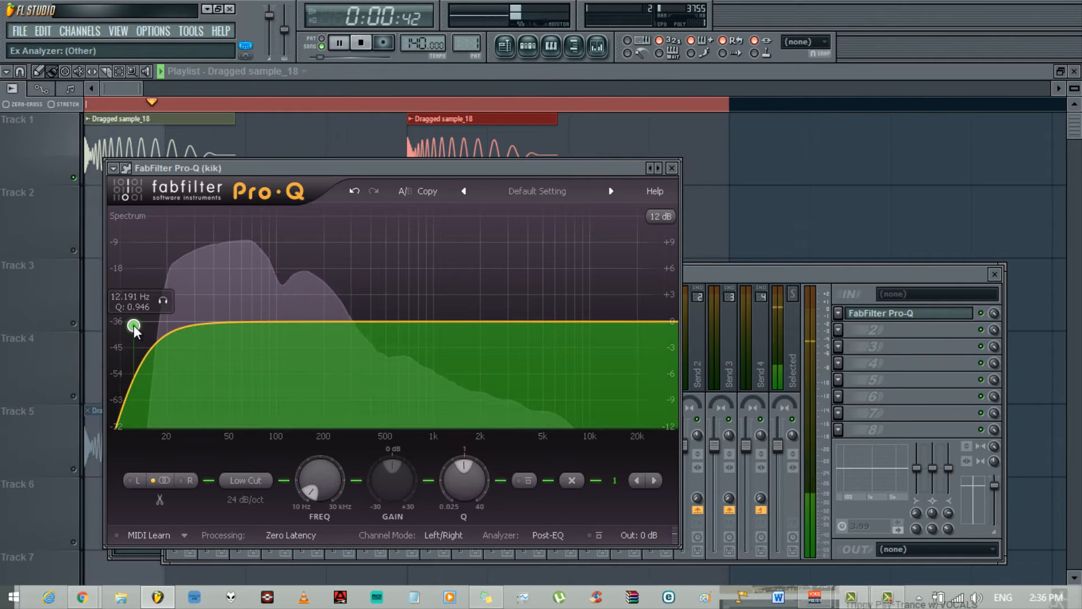
drag(133, 325, 154, 317)
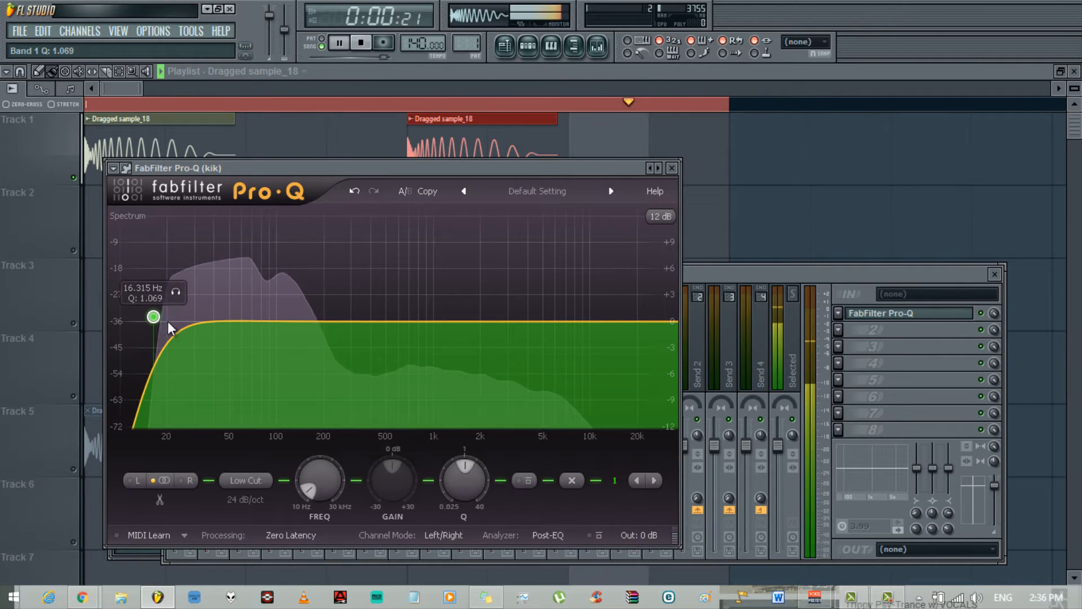
click(242, 500)
click(272, 571)
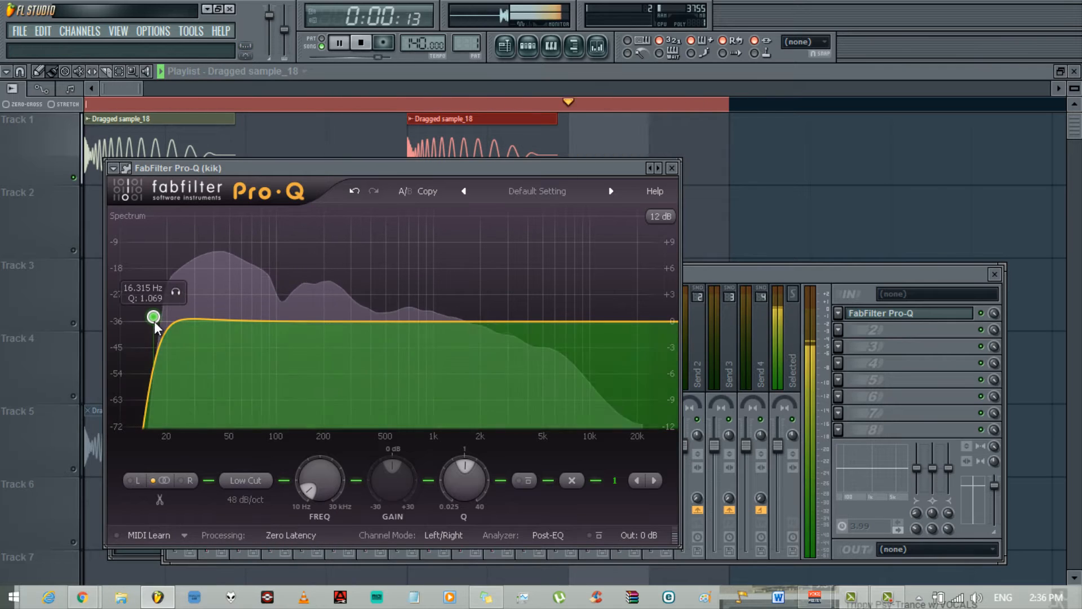
drag(156, 326, 170, 330)
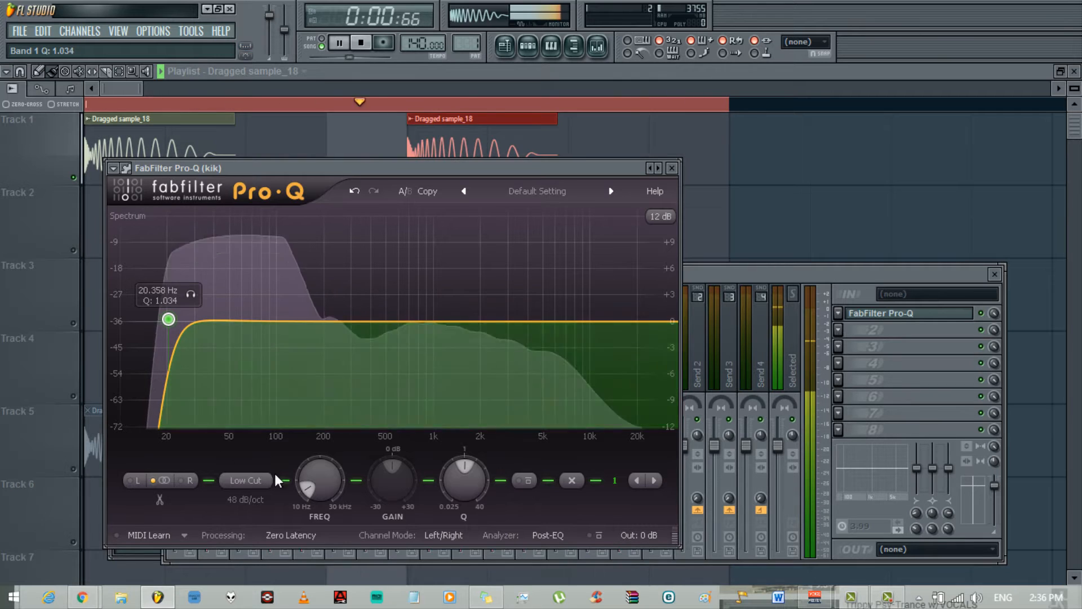
drag(465, 474, 465, 472)
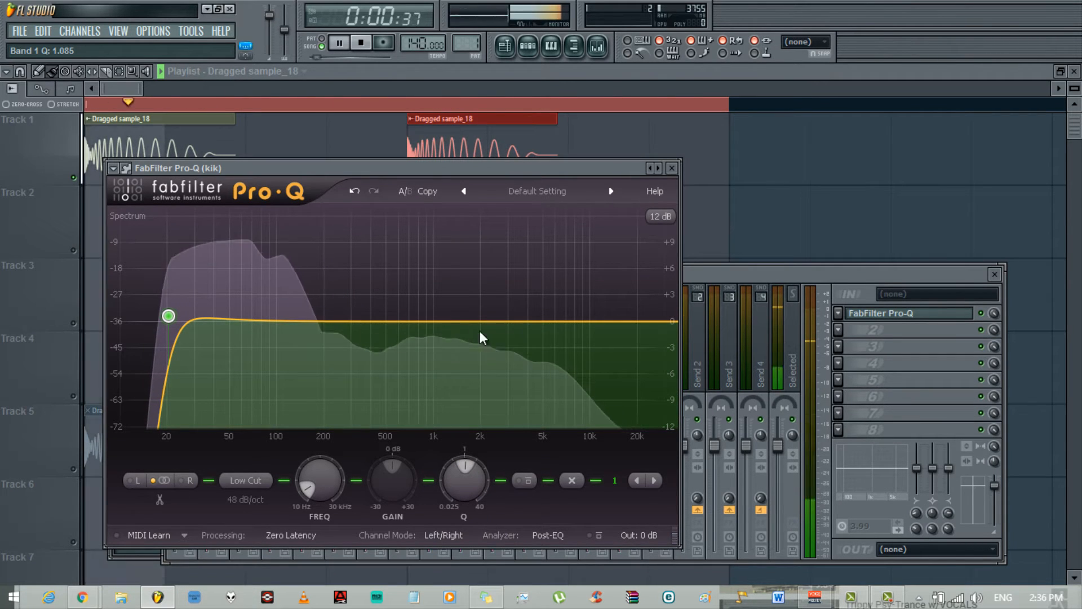
Step: Add a narrow bell boost of about 1.4 dB near 5 kHz with a Q of about 6.5
double_click(525, 326)
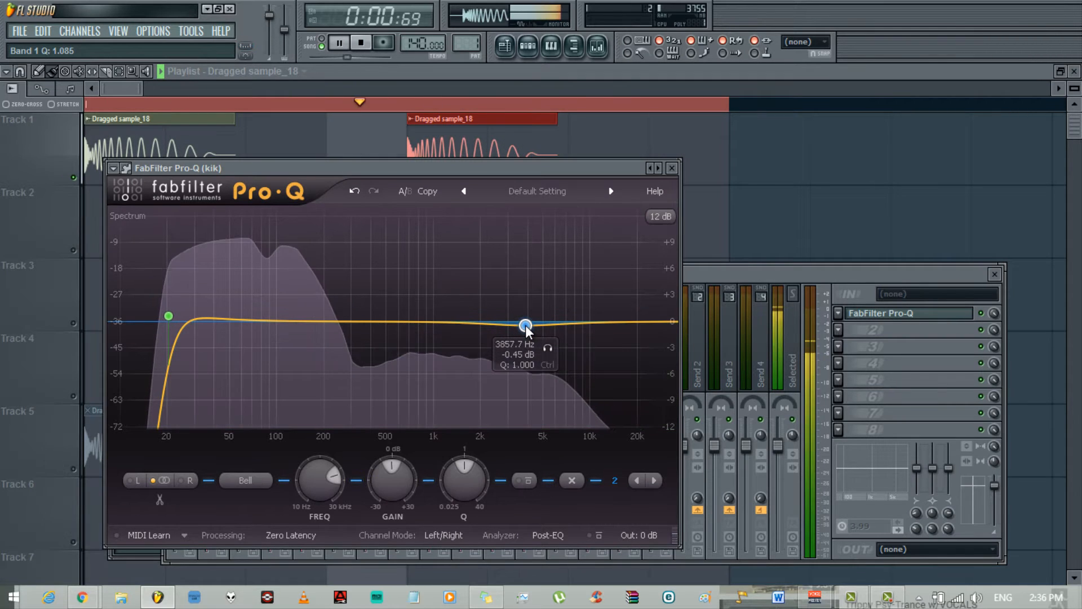
drag(525, 326, 547, 309)
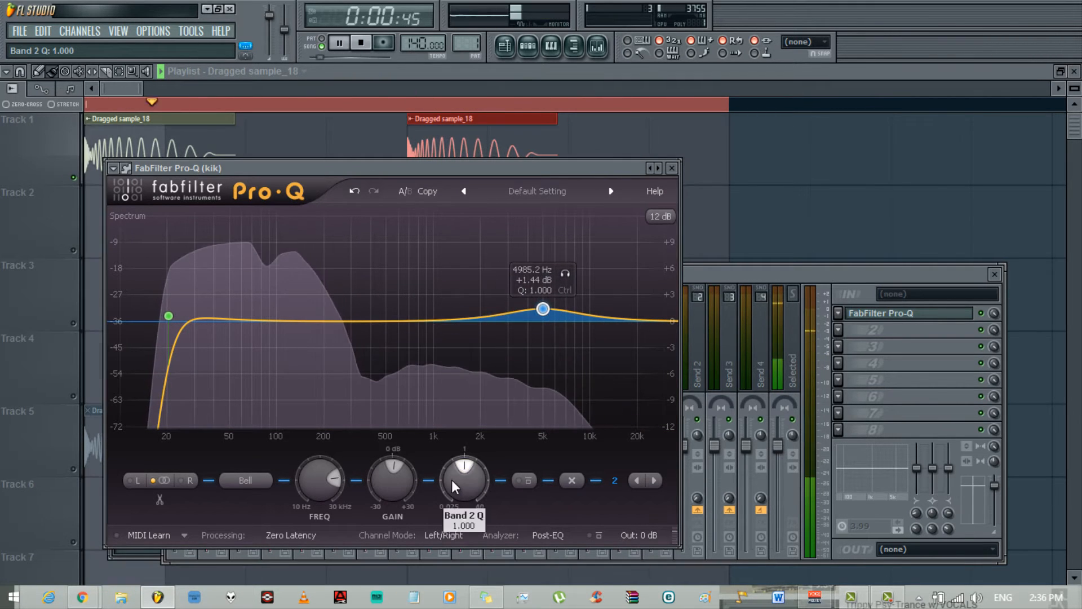
drag(452, 479, 467, 430)
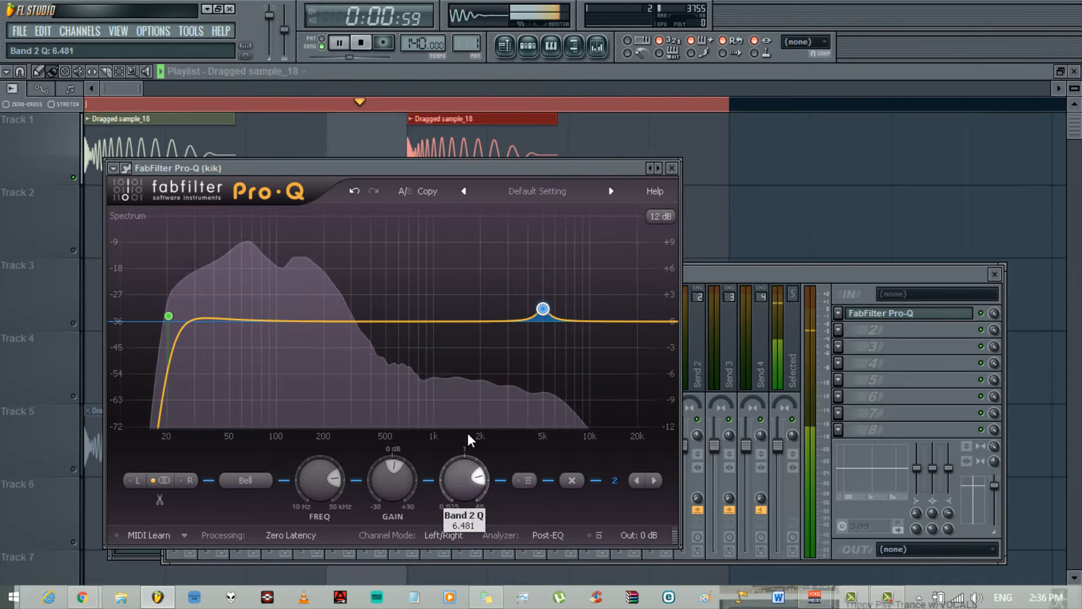
Step: Set the EQ's display range to 30 dB and its analyzer to Maximum resolution and Very Slow speed
click(661, 217)
click(684, 288)
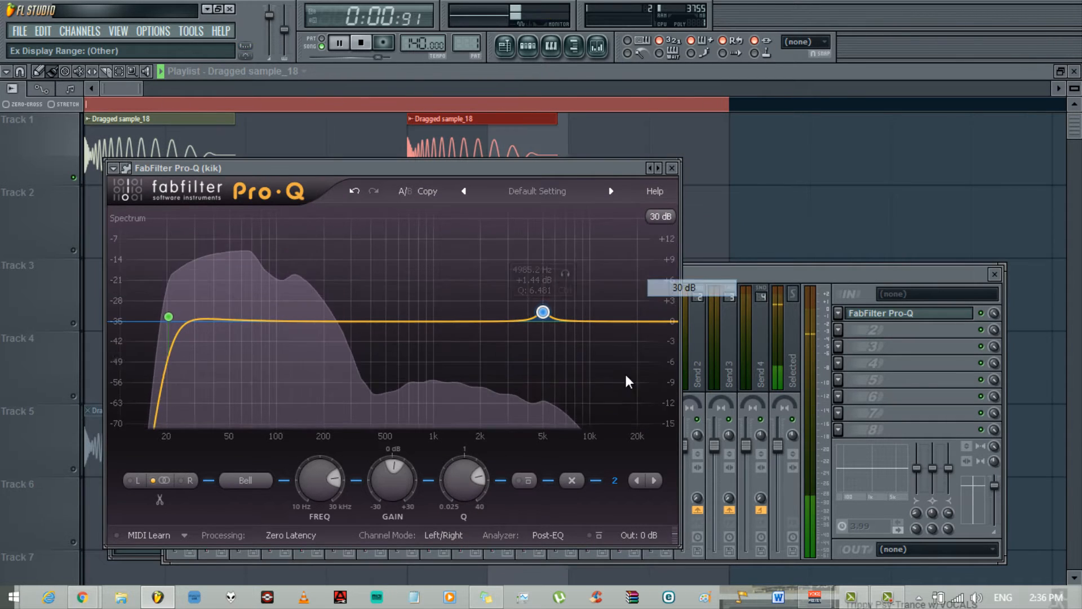
click(549, 535)
mouse_move(593, 513)
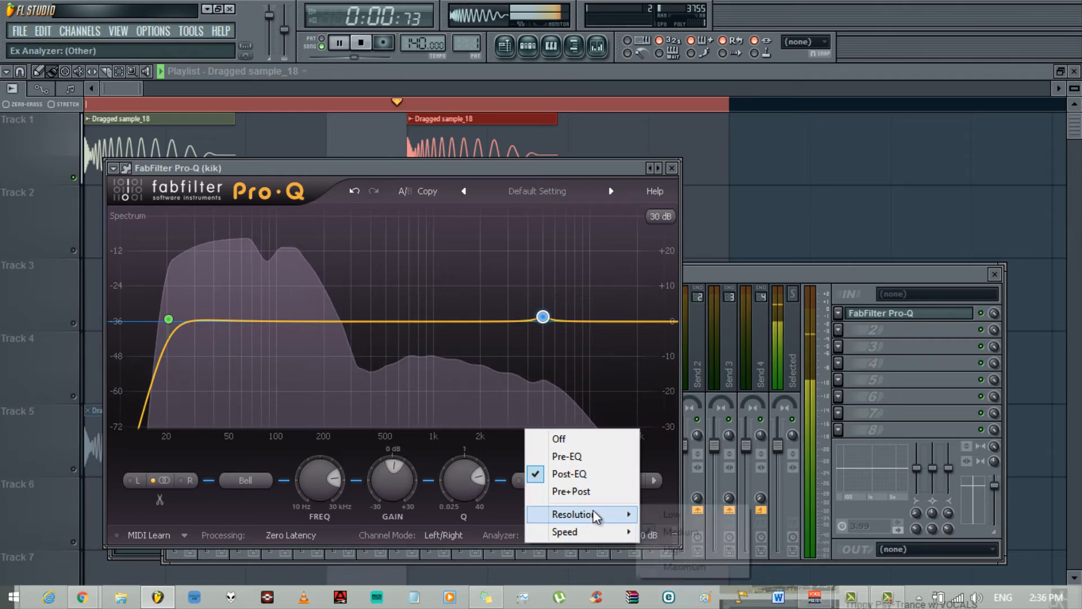
click(685, 566)
click(573, 533)
mouse_move(607, 532)
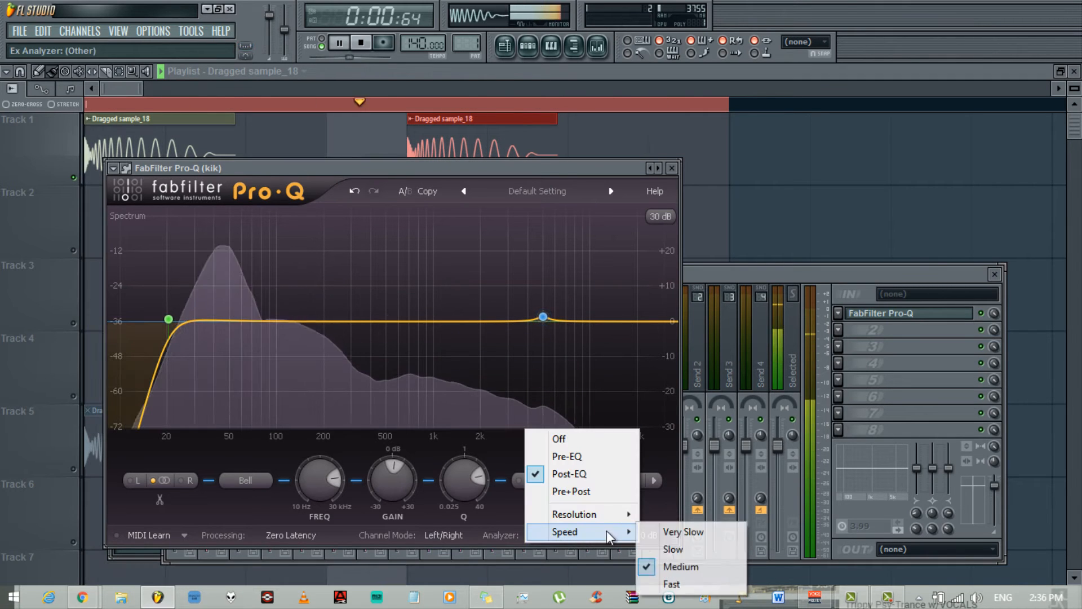
click(671, 533)
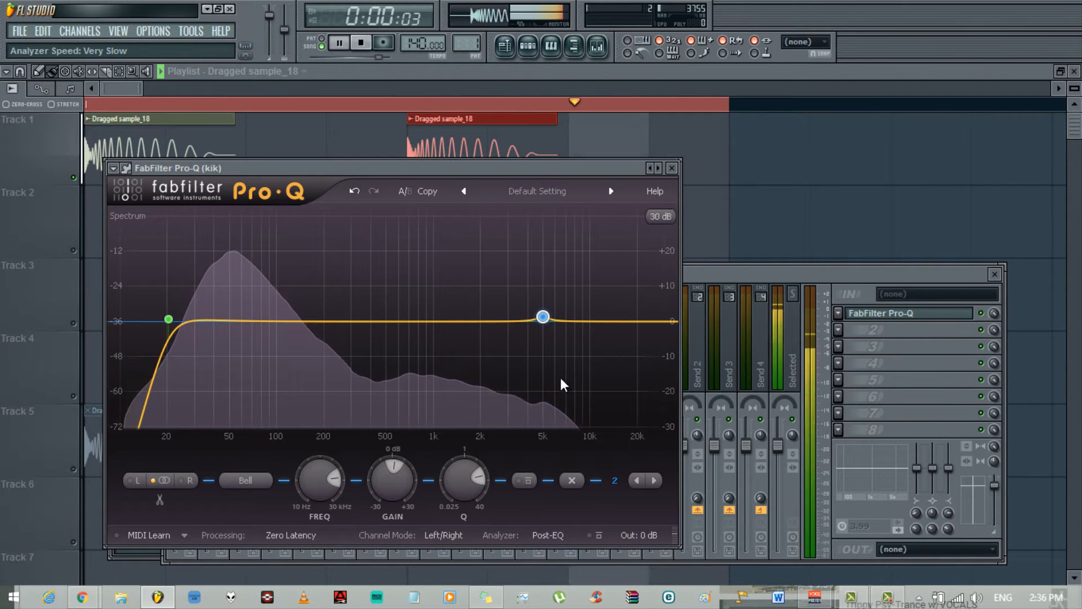
Step: Turn the 5 kHz bell boost into a cut of about -4.7 dB with a Q of about 3.65
mouse_move(547, 309)
mouse_down()
mouse_move(549, 280)
mouse_move(514, 307)
mouse_move(546, 303)
mouse_up()
drag(399, 467, 386, 588)
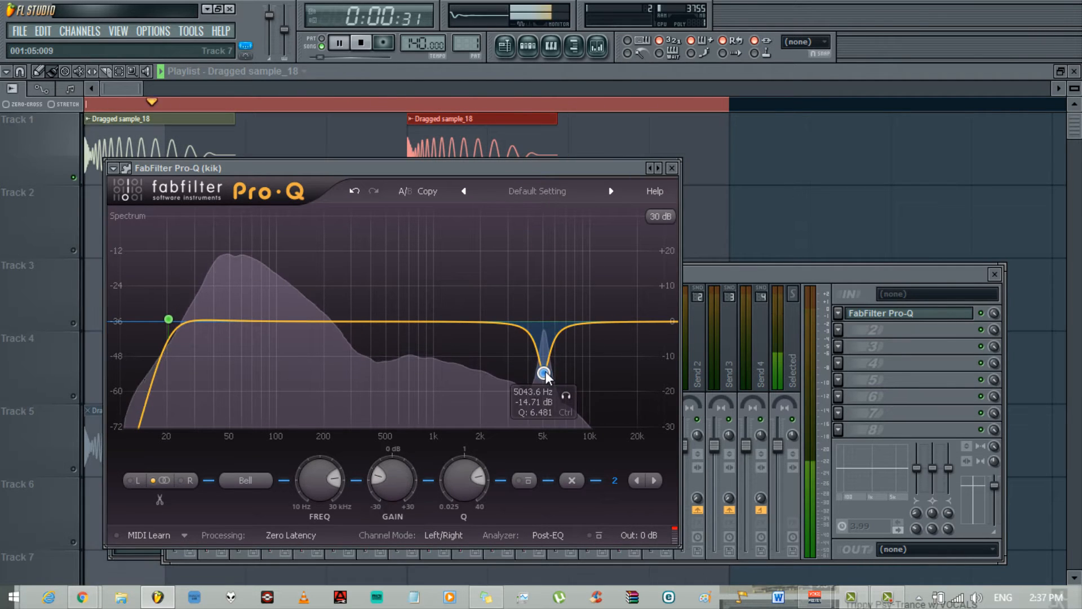
drag(545, 376, 547, 351)
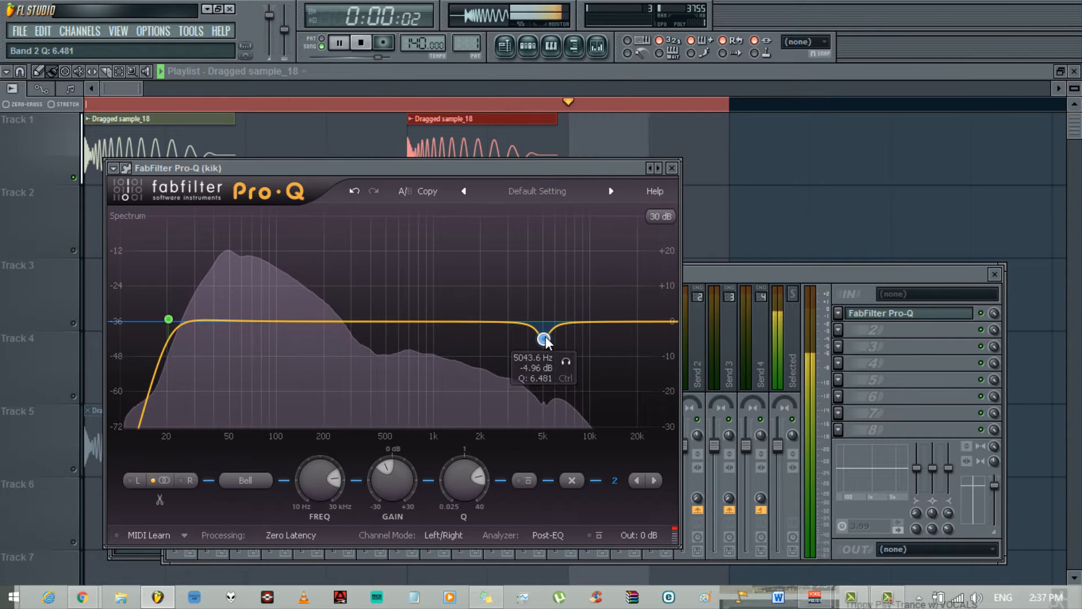
drag(545, 336, 545, 336)
mouse_move(459, 482)
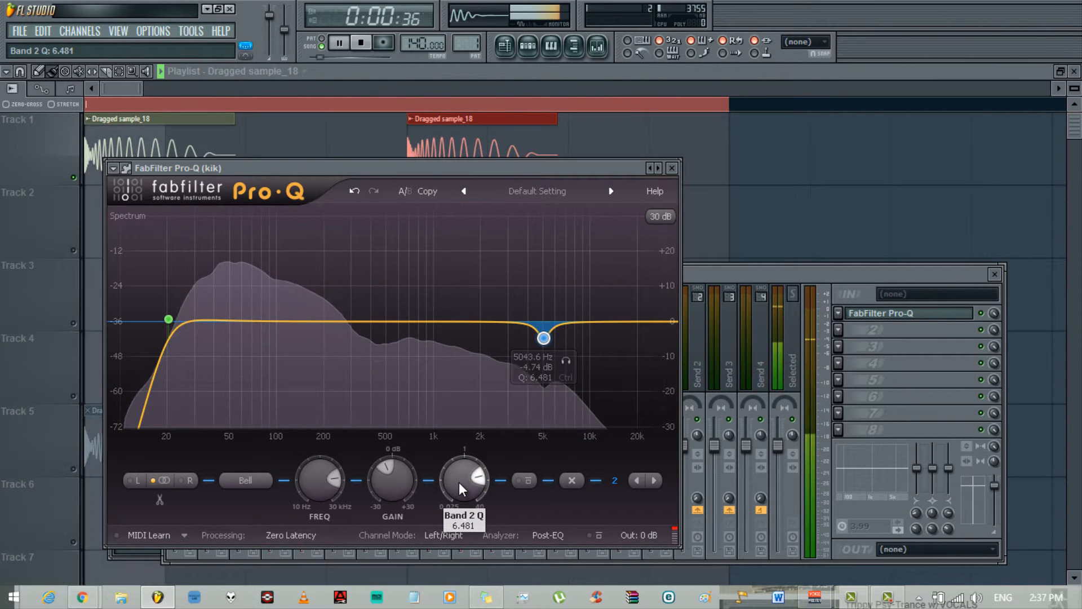
drag(459, 482, 459, 502)
Step: Add a high shelf at about 11 kHz that cuts about 3.6 dB
double_click(580, 327)
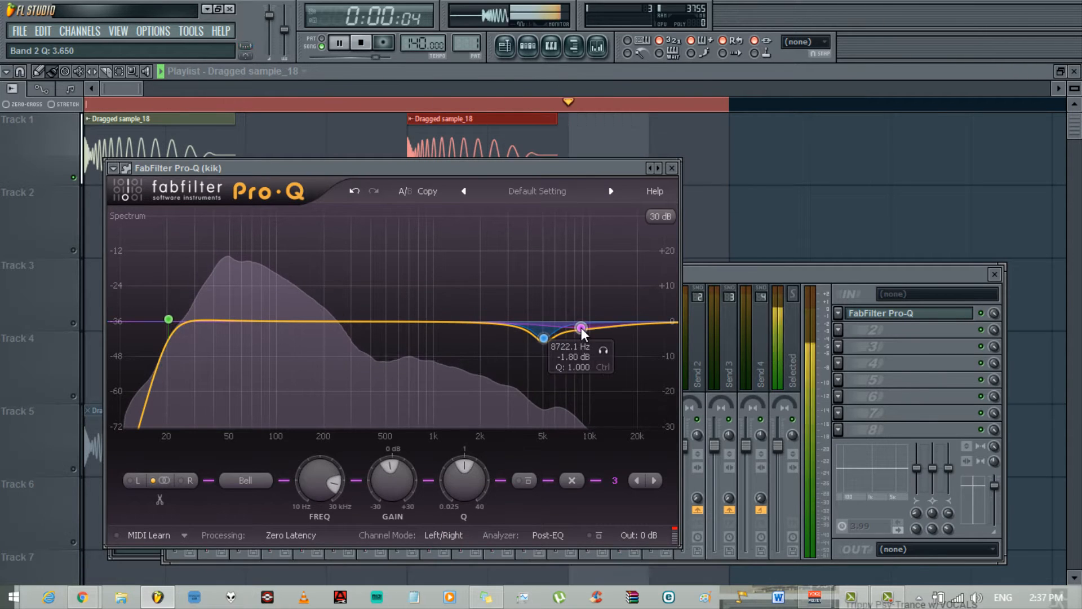
drag(581, 327, 583, 340)
right_click(583, 341)
mouse_move(641, 376)
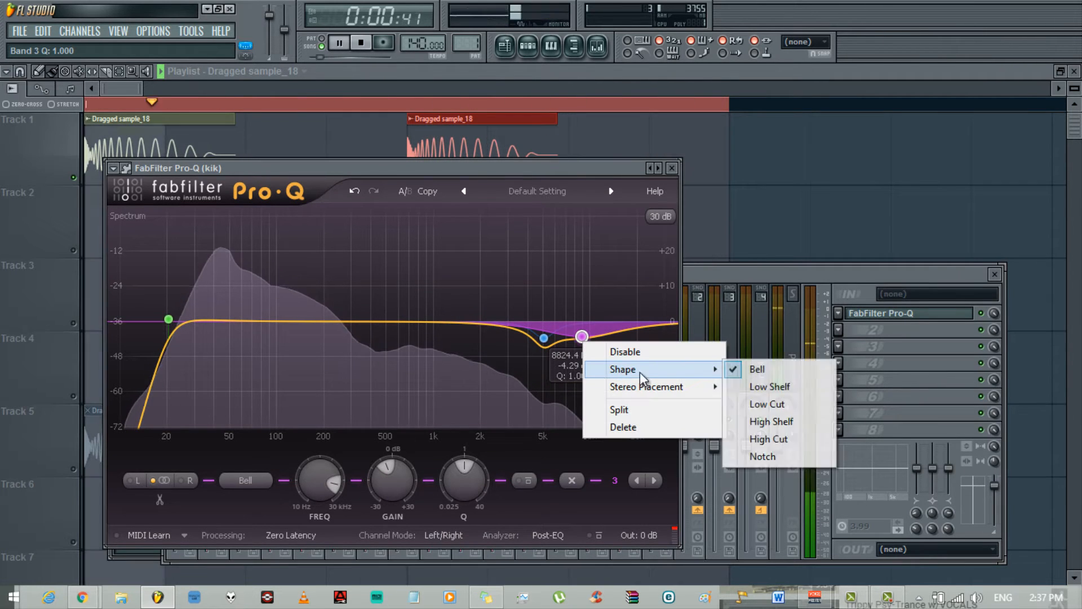
click(788, 424)
drag(584, 333, 600, 330)
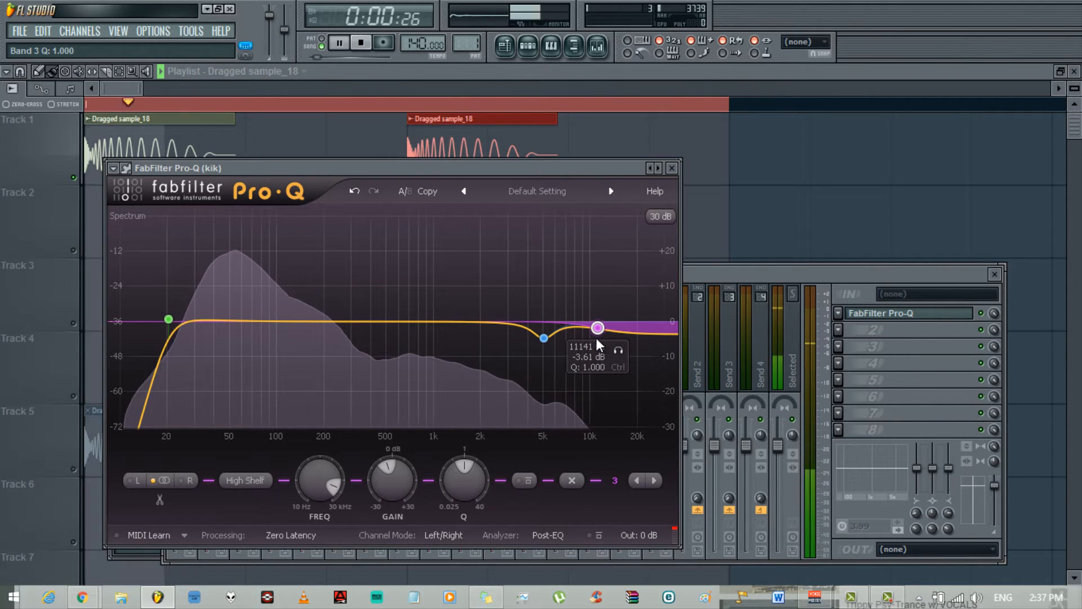
Step: Give the high shelf a Q of about 2.3 with a slightly smaller cut, and ease the 5 kHz cut to about -3.6 dB
drag(466, 462, 522, 410)
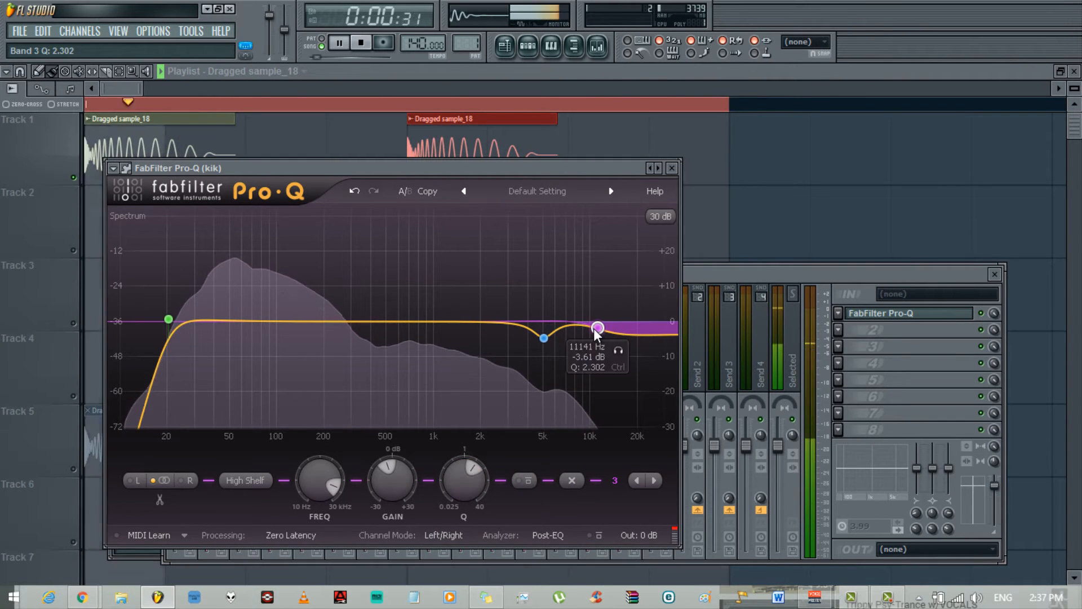
mouse_move(594, 329)
mouse_down()
mouse_move(594, 339)
mouse_move(590, 331)
mouse_up()
click(544, 338)
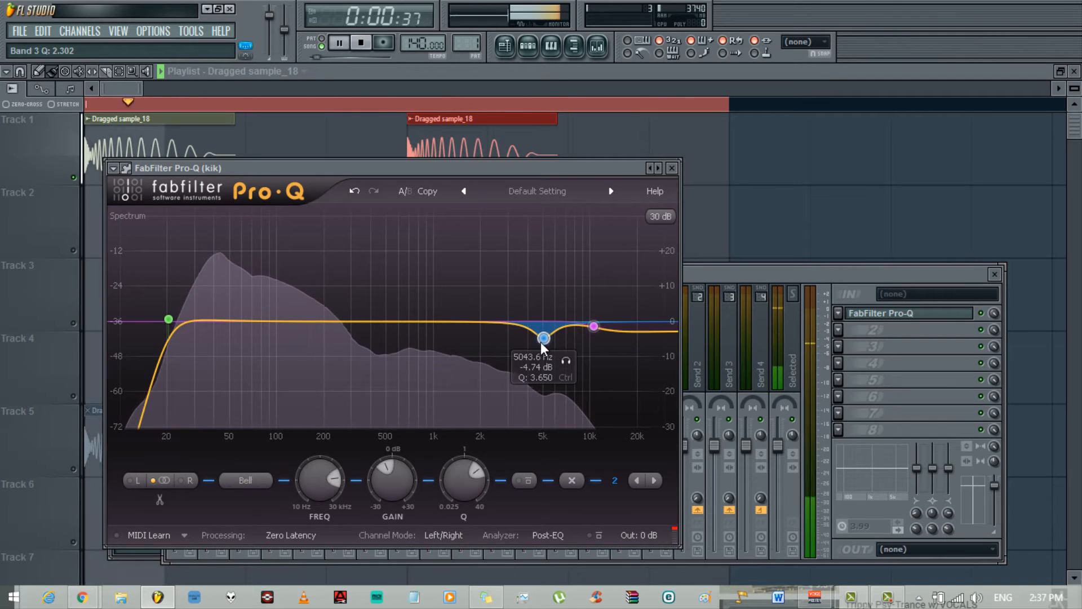
drag(546, 337, 544, 334)
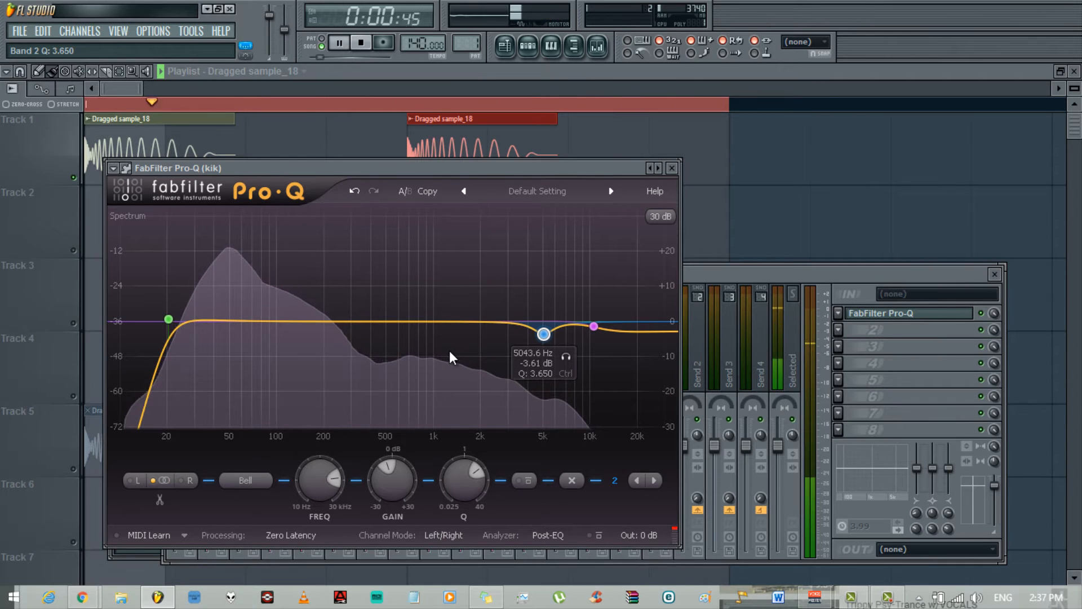
Step: Add a narrow bell cut of about -2.5 dB near 195 Hz with a Q of about 5.6
drag(375, 320, 325, 314)
drag(453, 479, 442, 441)
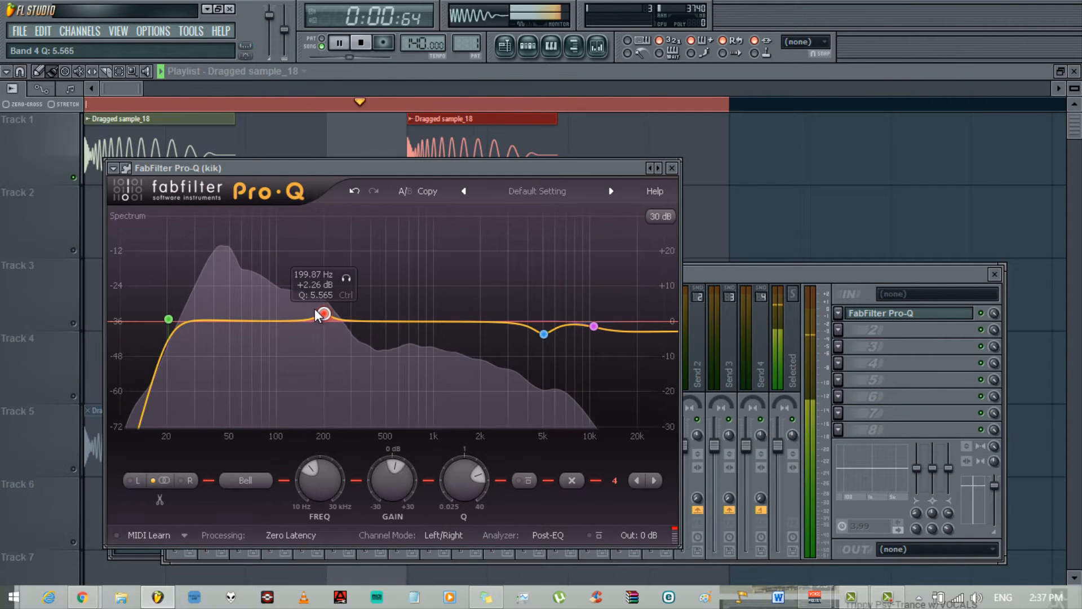
drag(321, 314, 326, 337)
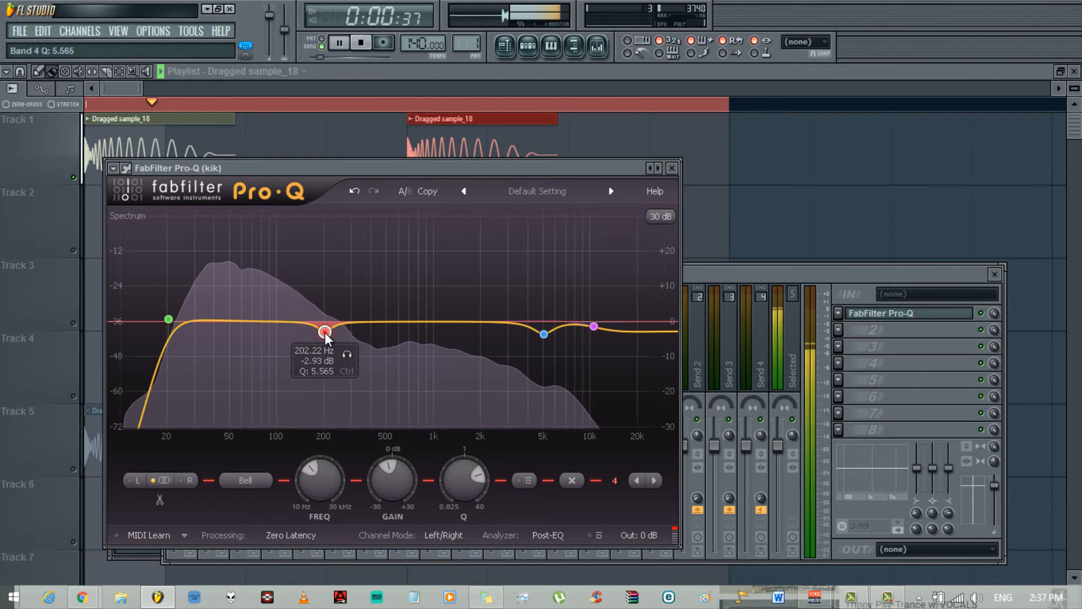
drag(326, 335, 324, 339)
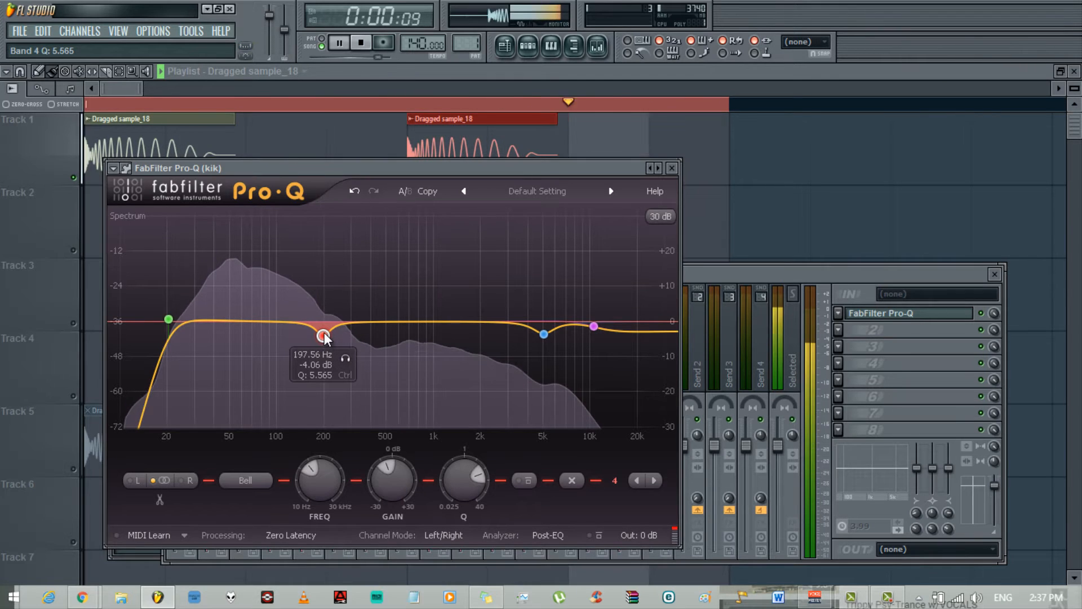
drag(325, 338, 324, 329)
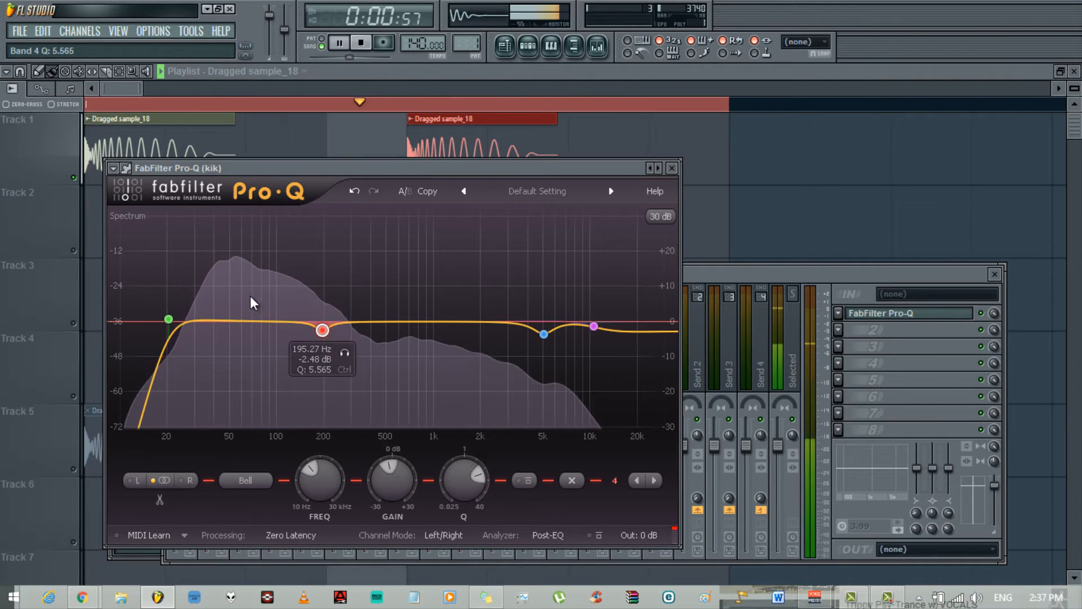
Step: Add a bell boost of about 1.1 dB at 50 Hz with a Q of about 2, and shift the 195 Hz cut to about 96 Hz
click(252, 317)
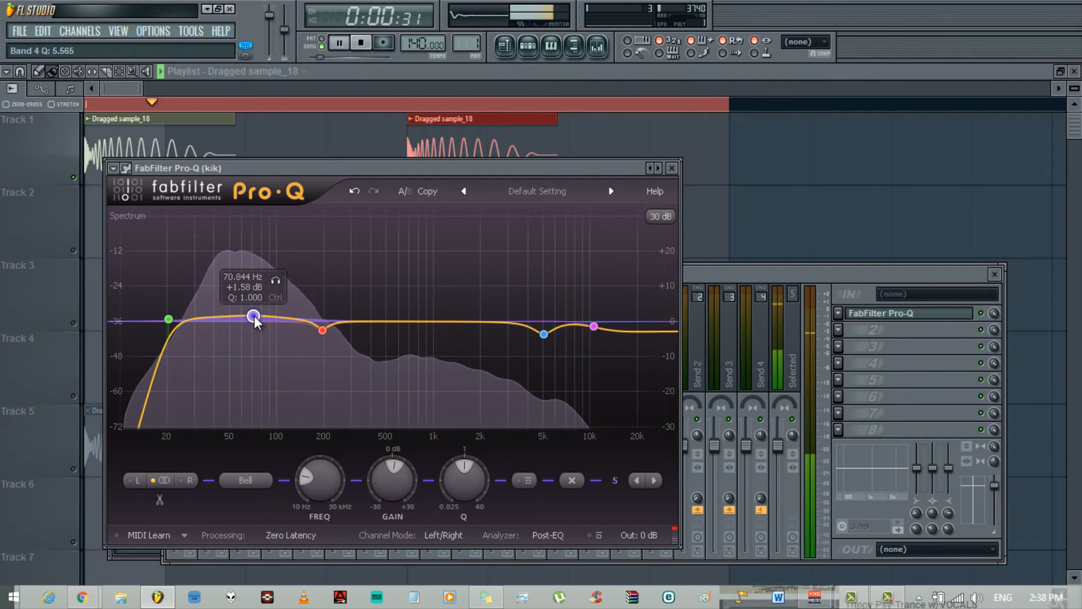
drag(255, 319, 228, 322)
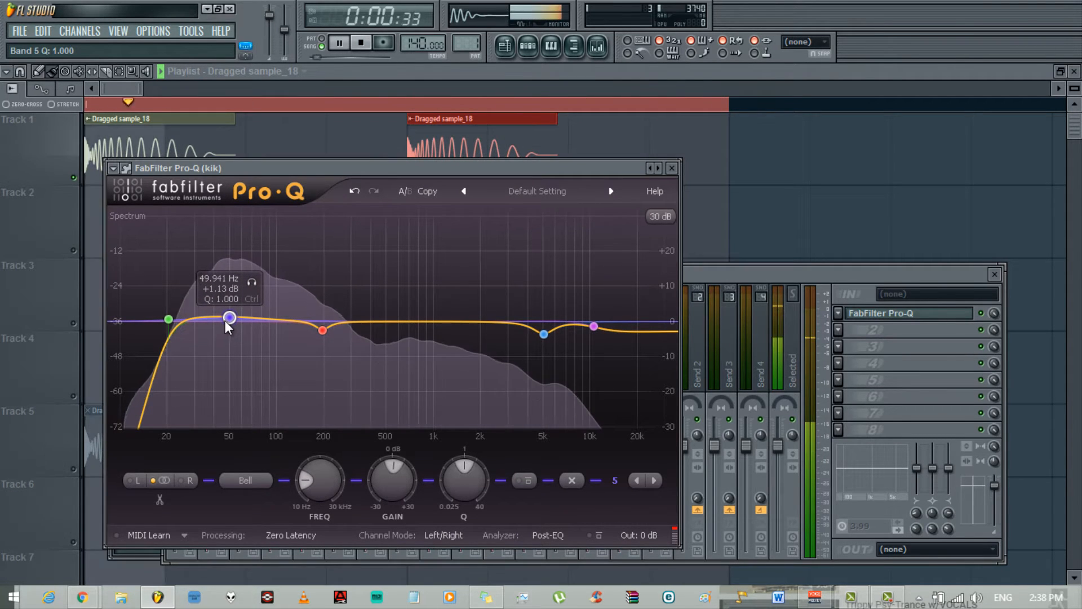
drag(324, 330, 277, 338)
click(229, 318)
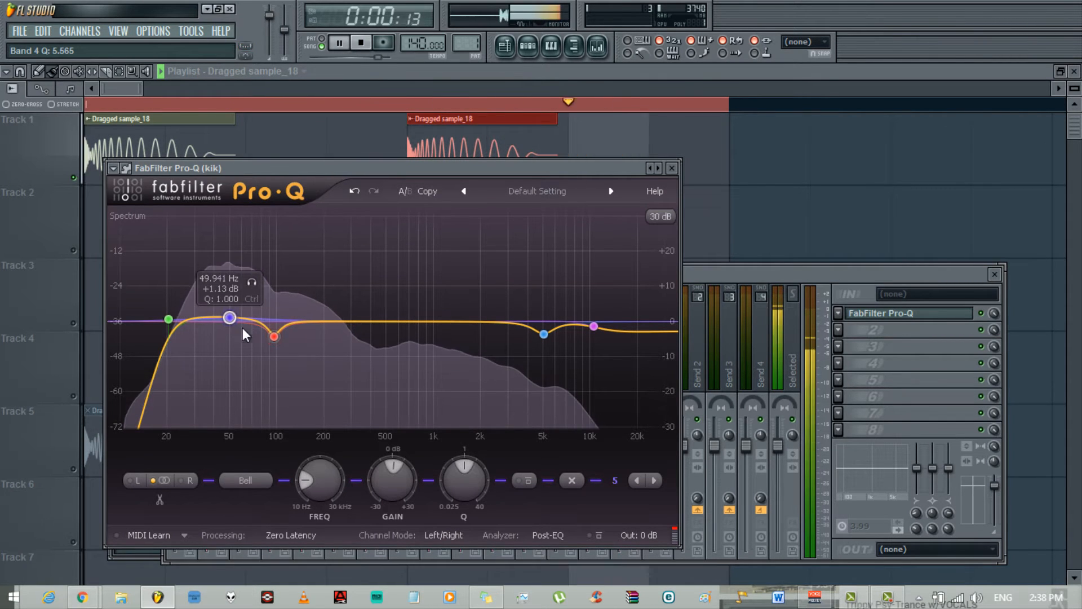
drag(444, 471, 453, 458)
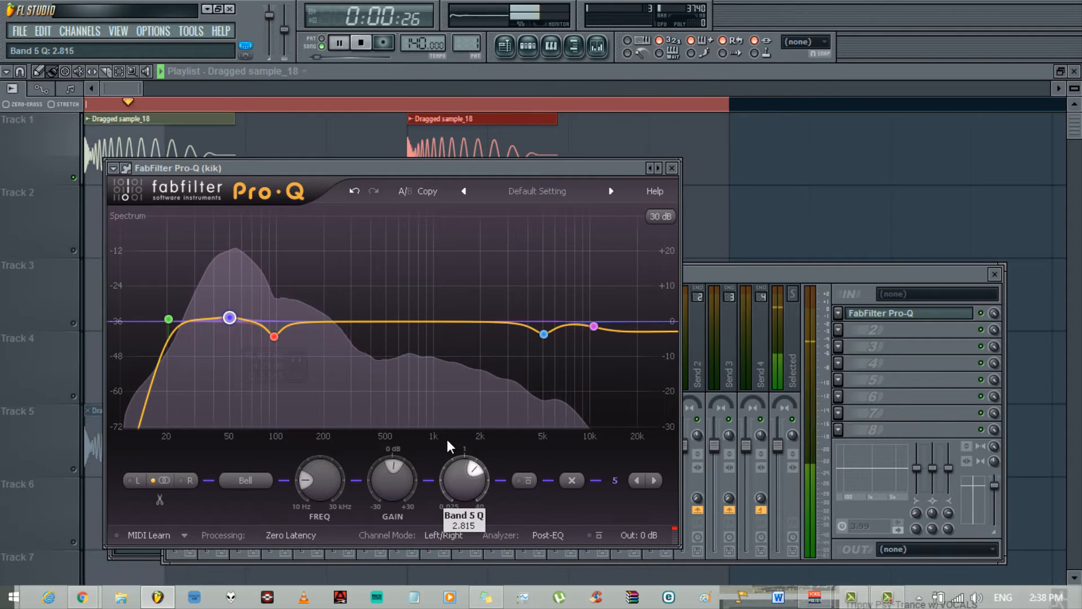
Step: Set the low cut to about 25 Hz with a Q of about 1.2, and compare the sound with the EQ bypassed and active
click(168, 319)
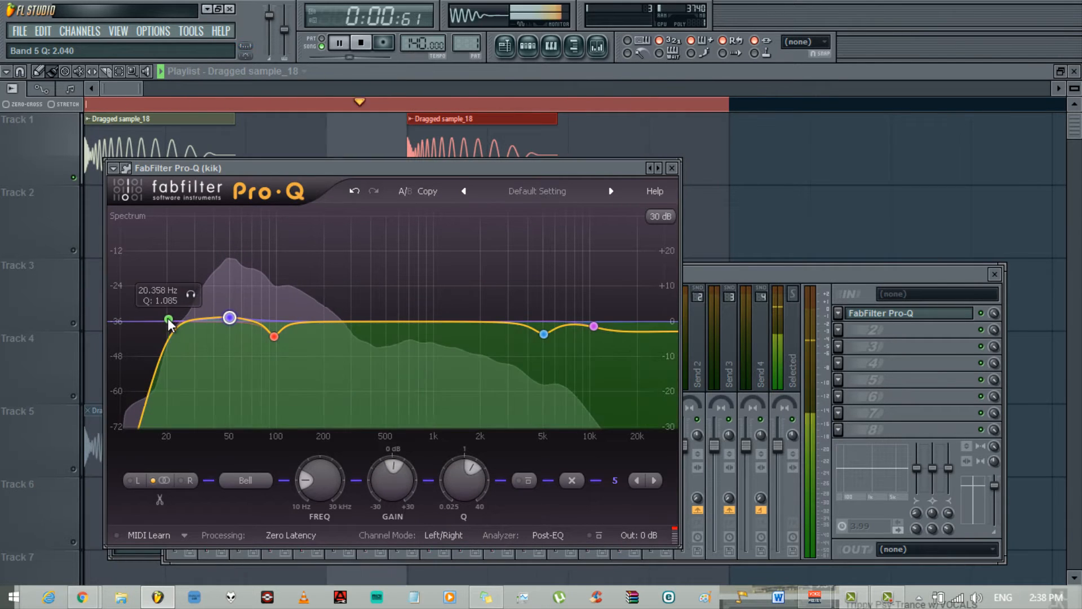
drag(455, 475, 453, 464)
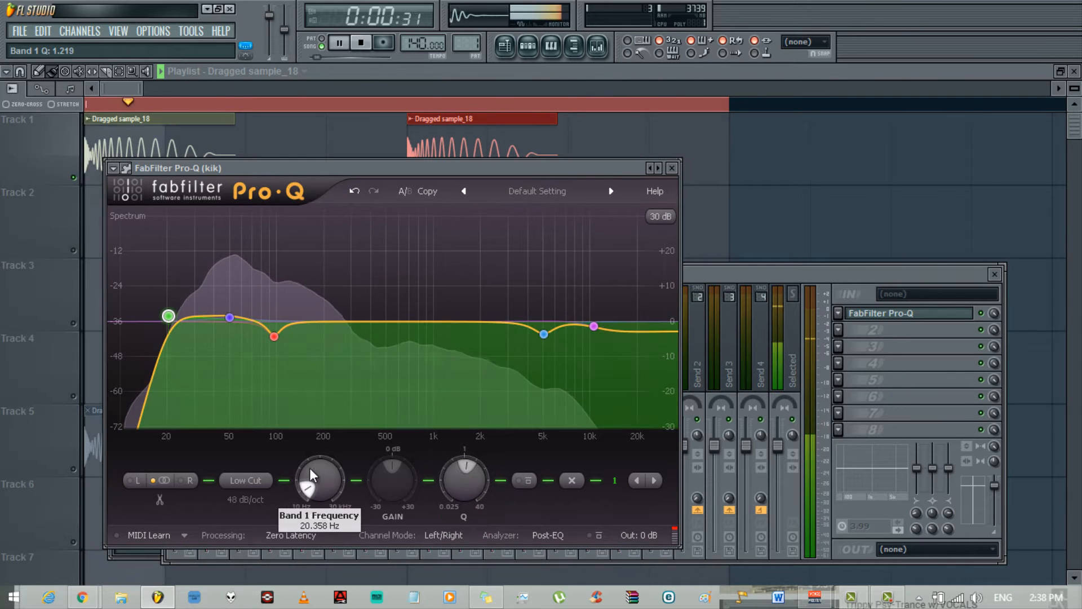
drag(313, 476, 314, 469)
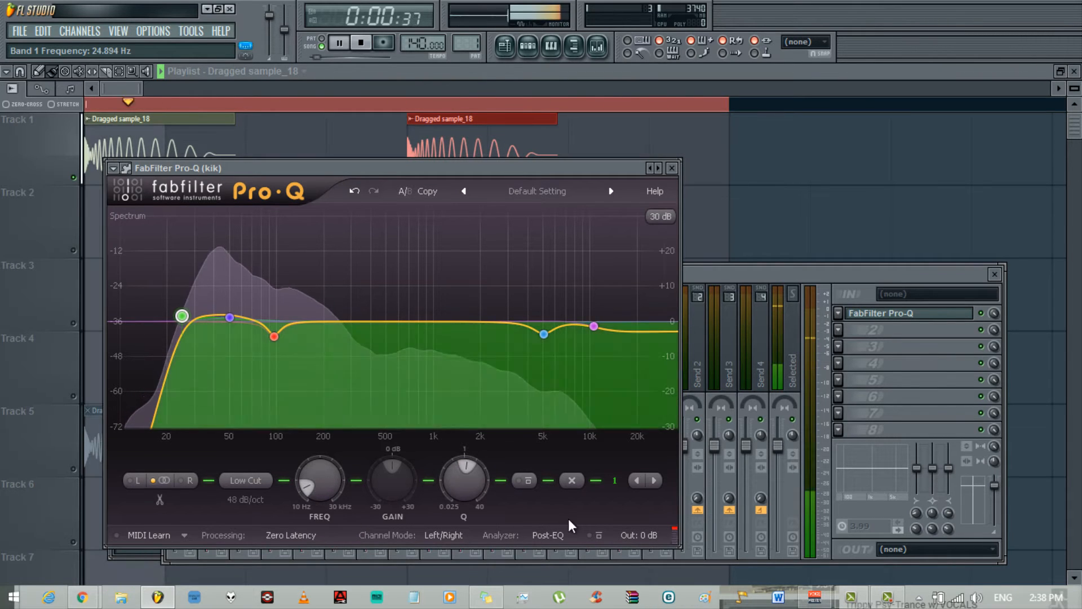
click(601, 536)
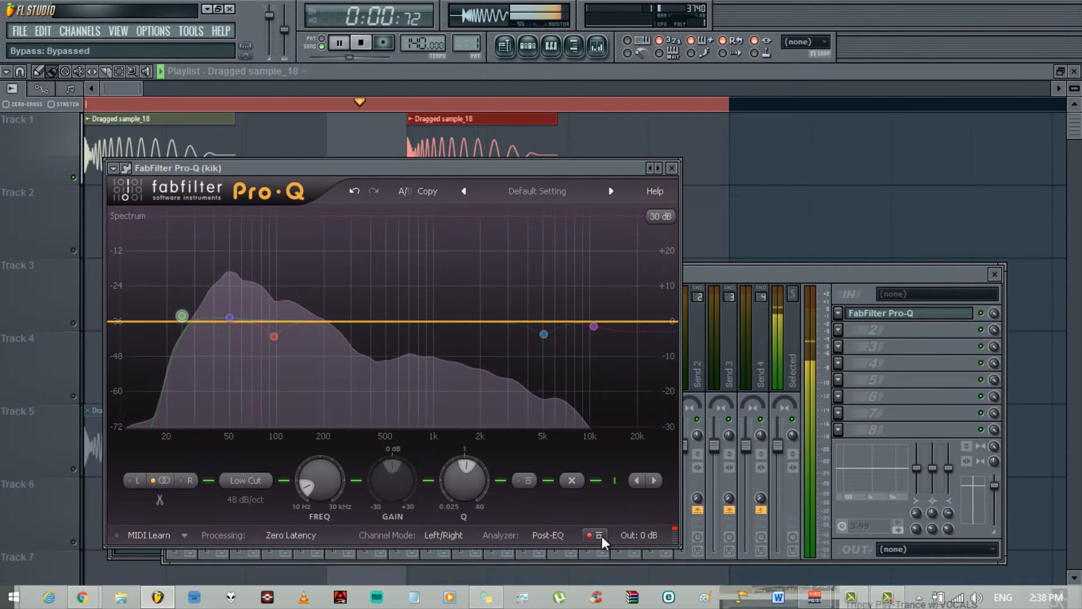
click(601, 536)
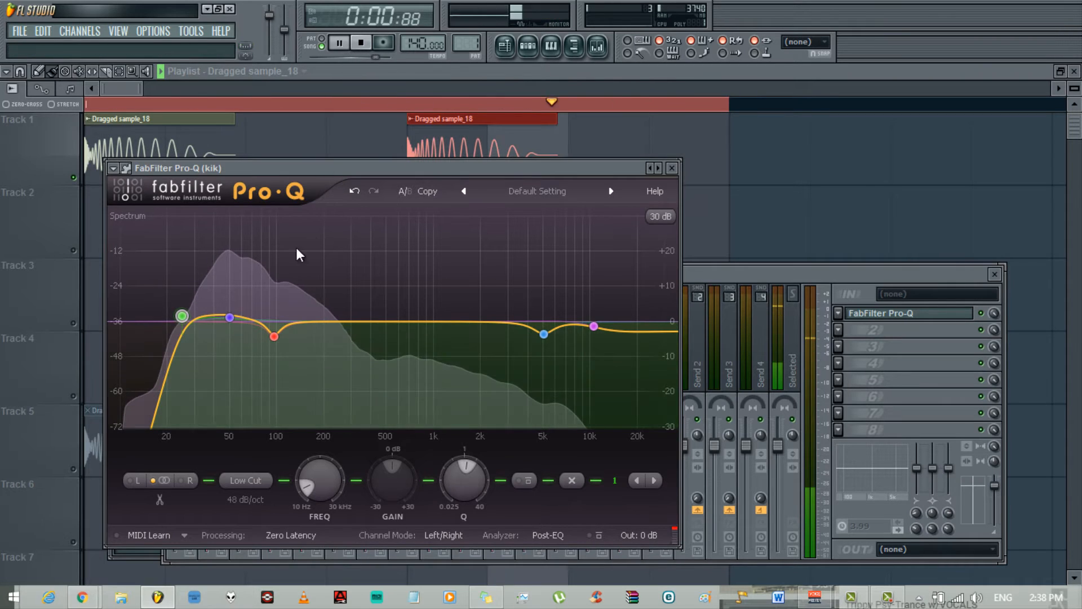
Step: Reduce the 96 Hz bell cut to about -2.5 dB and widen it to a Q of about 3
click(273, 336)
drag(272, 333, 273, 330)
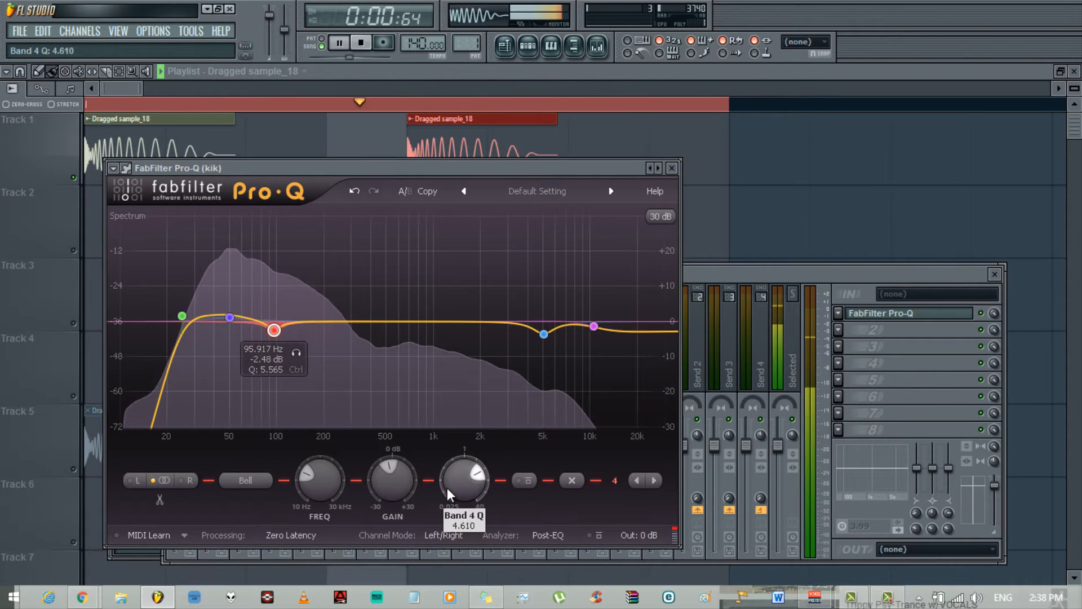
drag(447, 489, 444, 501)
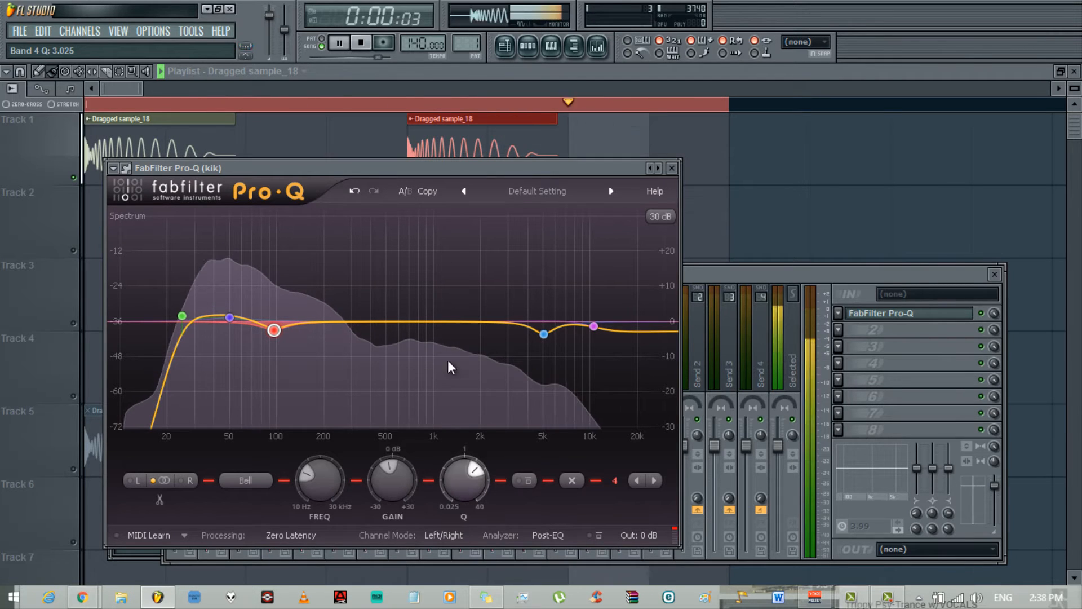
Step: Stop playback and load Waves MaxxBass in the kik track's second effect slot
click(359, 45)
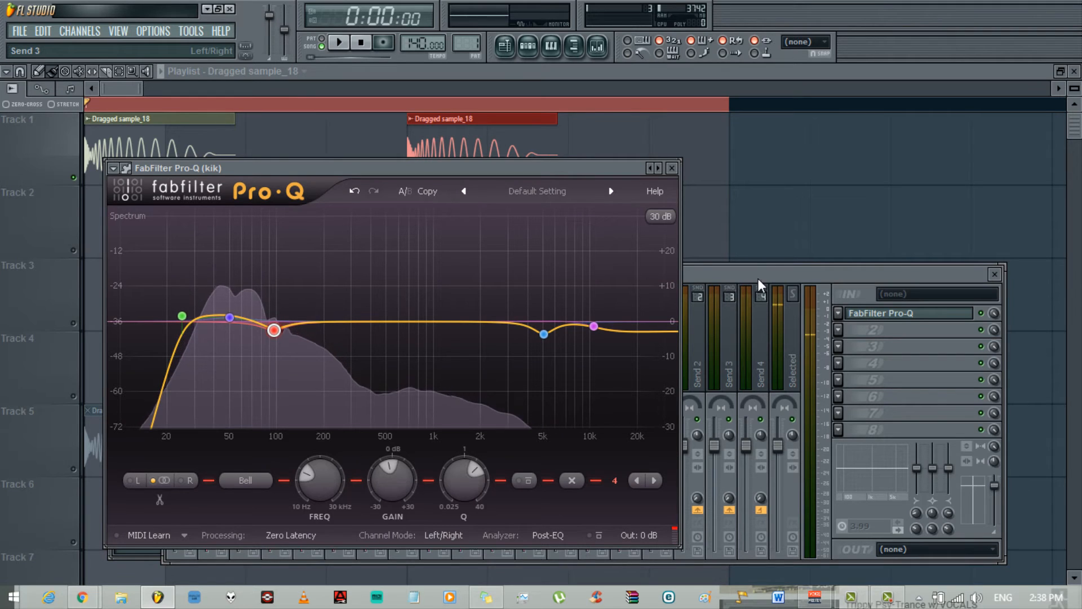
click(839, 330)
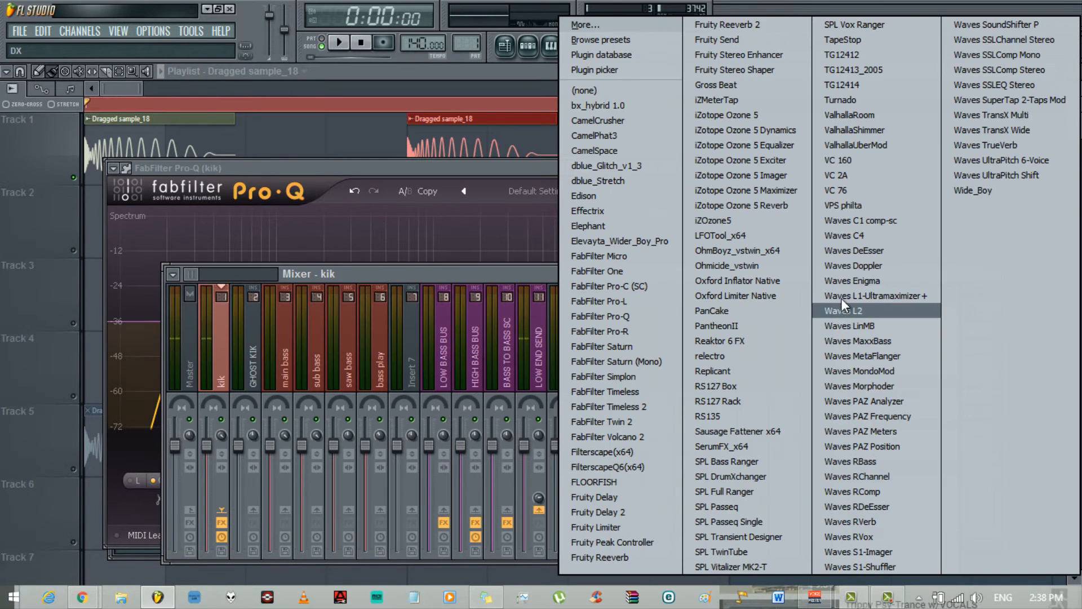
click(854, 340)
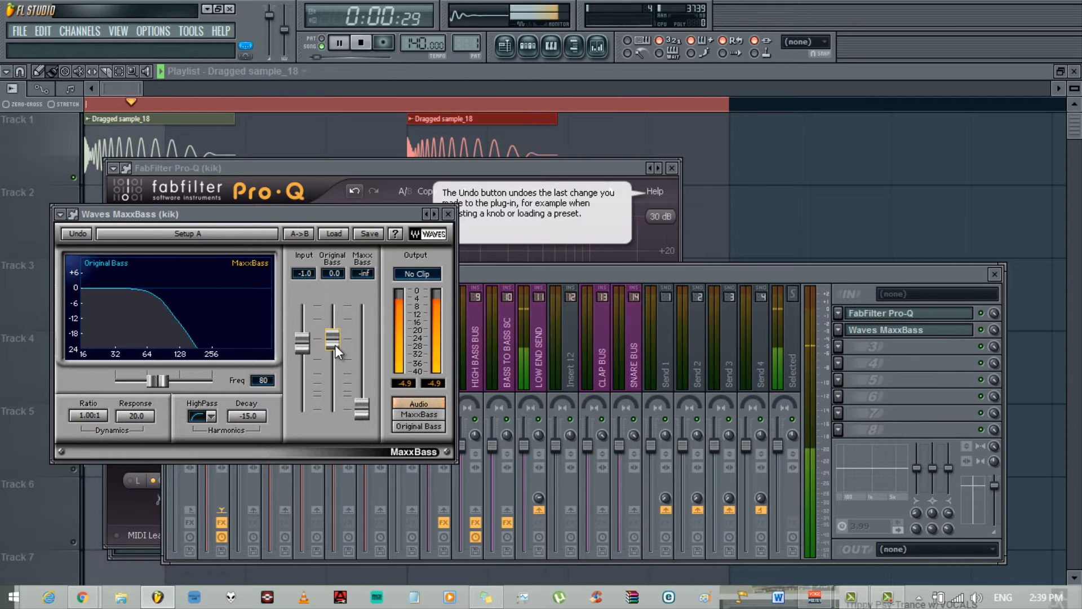
Step: Set the Original Bass level to -1.5, the MaxxBass level to -1.0 and the crossover frequency to 43 in Waves MaxxBass
drag(335, 345, 333, 350)
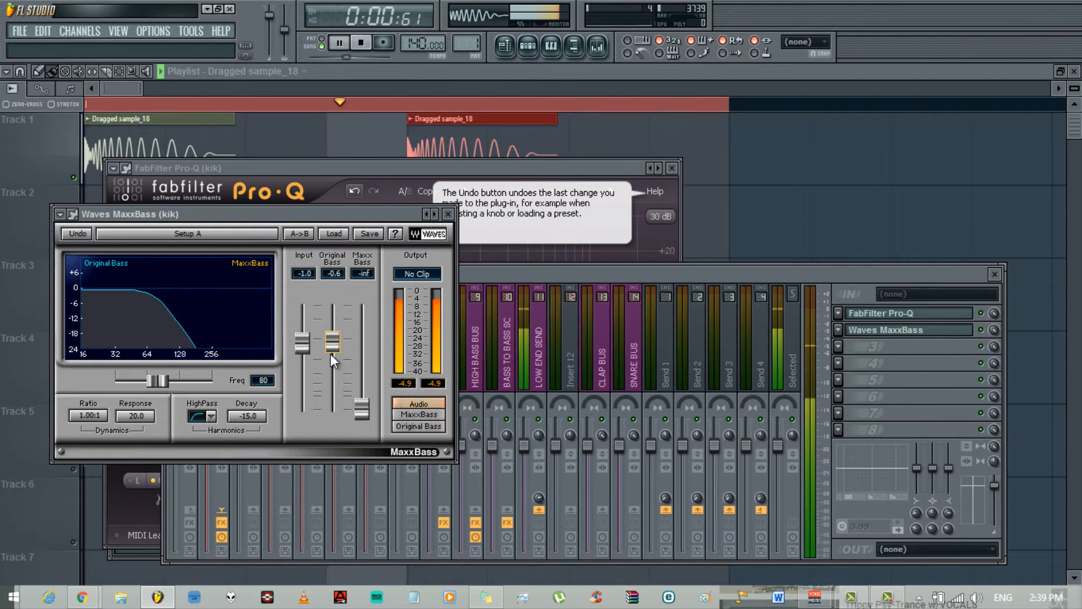
drag(331, 353, 330, 371)
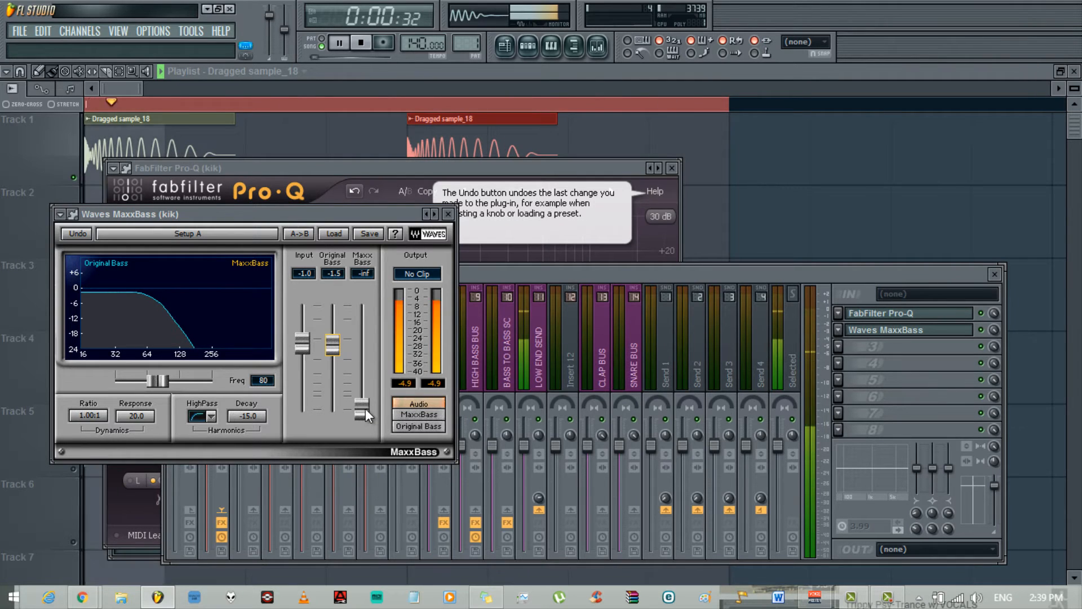
drag(366, 408, 364, 155)
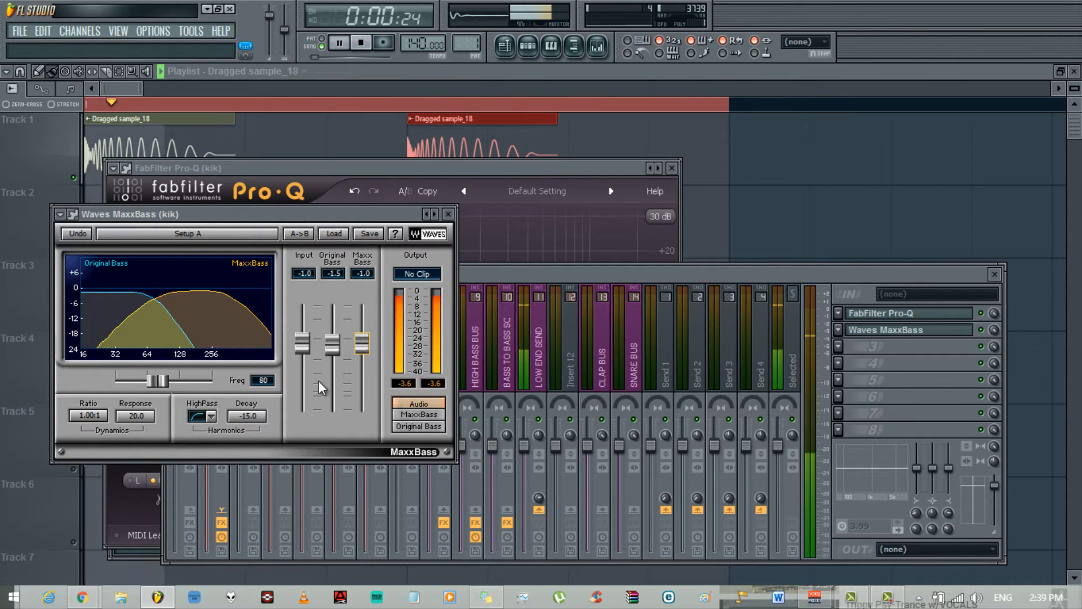
drag(163, 385, 35, 383)
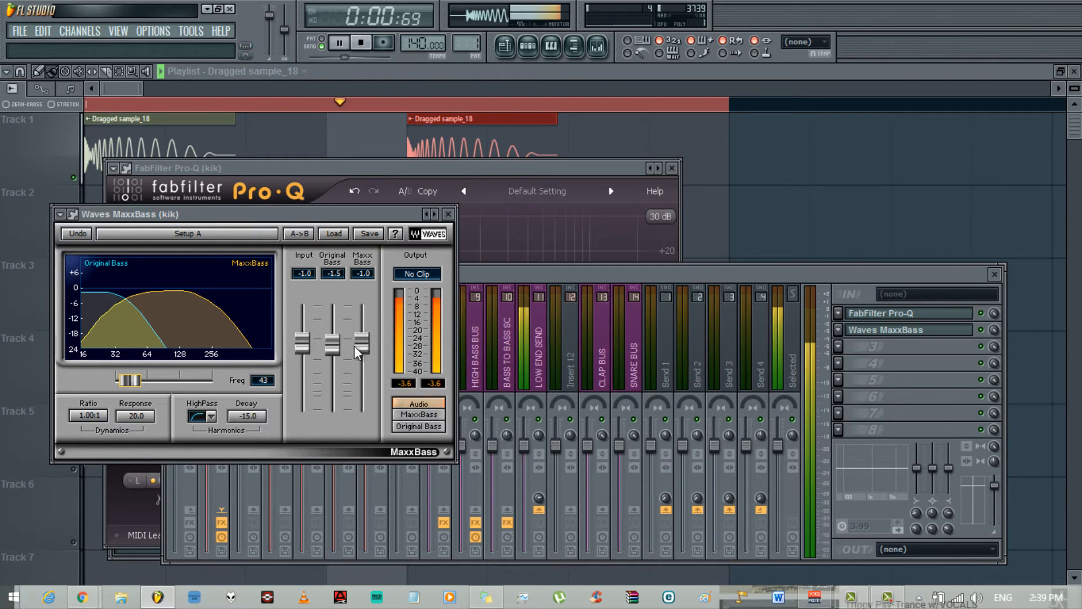
Step: Stop playback and load SPL Vitalizer MK2-T in the kik track's third effect slot
key(space)
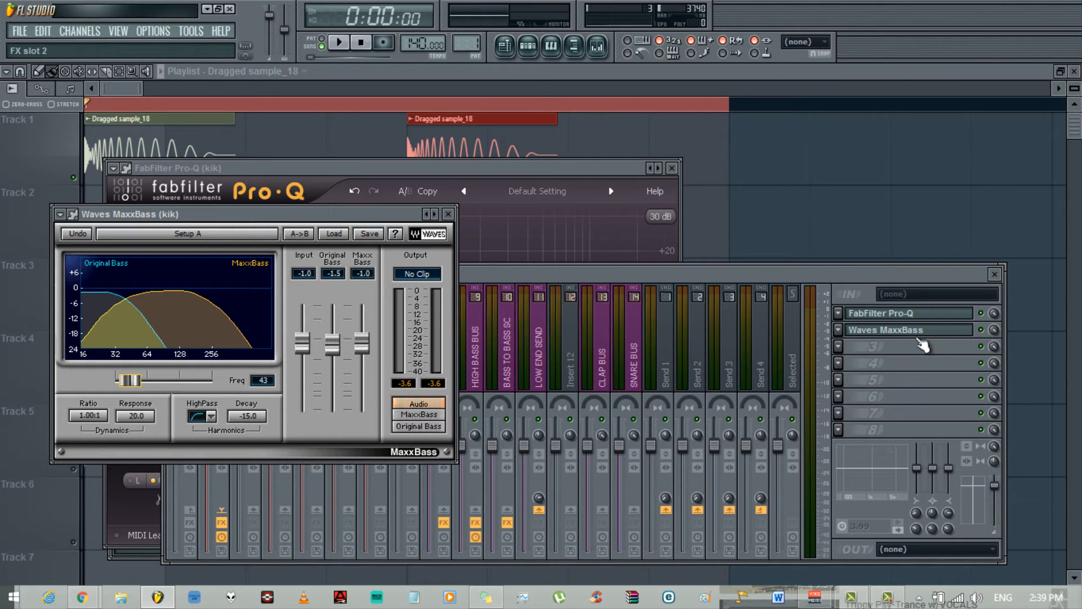
click(839, 346)
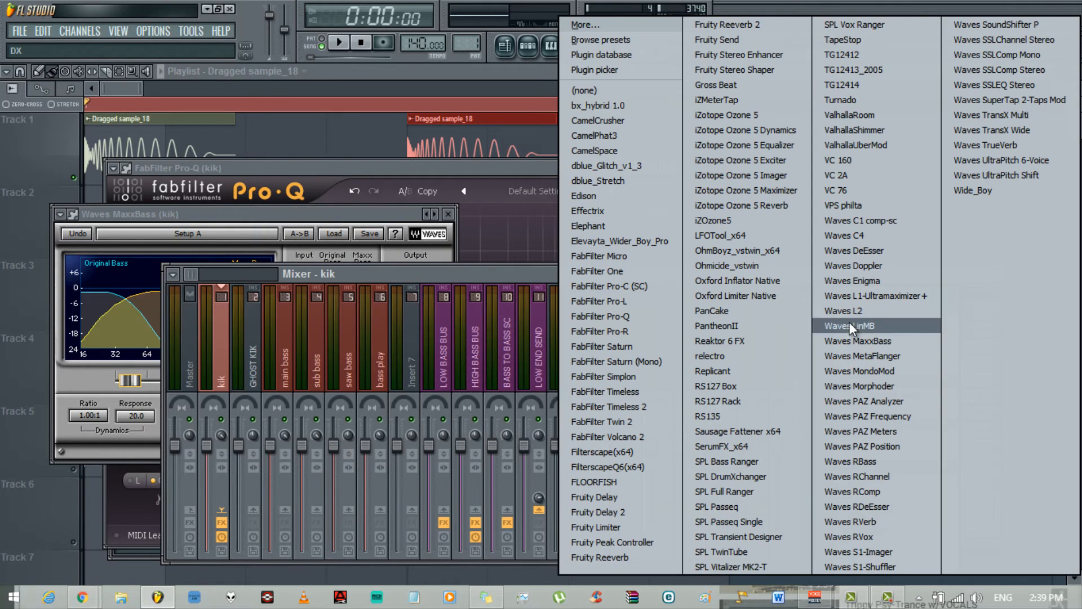
click(720, 566)
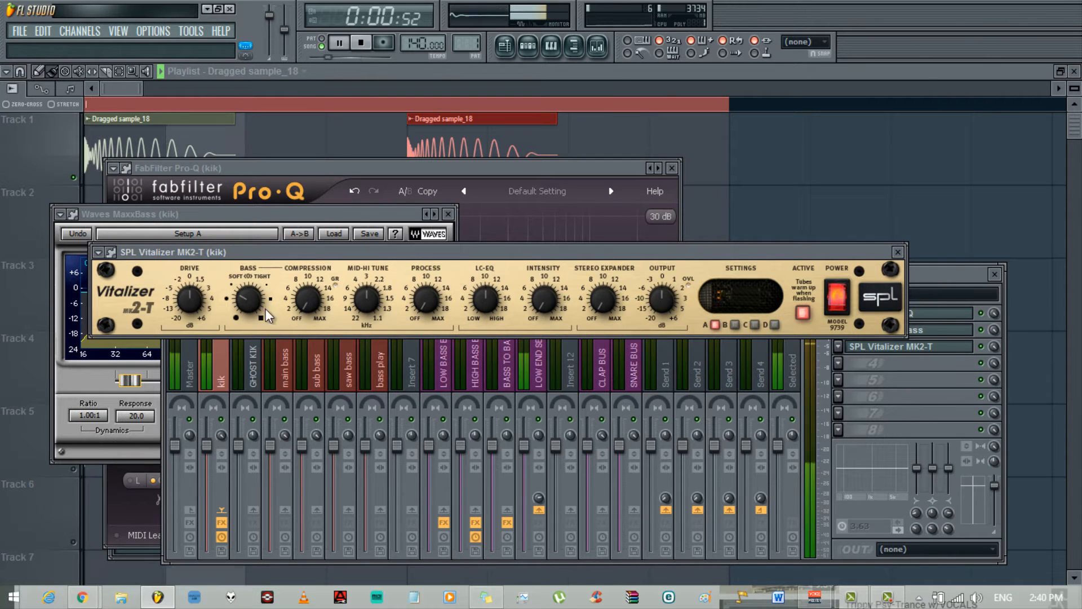
Step: Turn the Vitalizer's Bass control toward Soft and raise its Process amount while auditioning the kick
drag(256, 336, 261, 313)
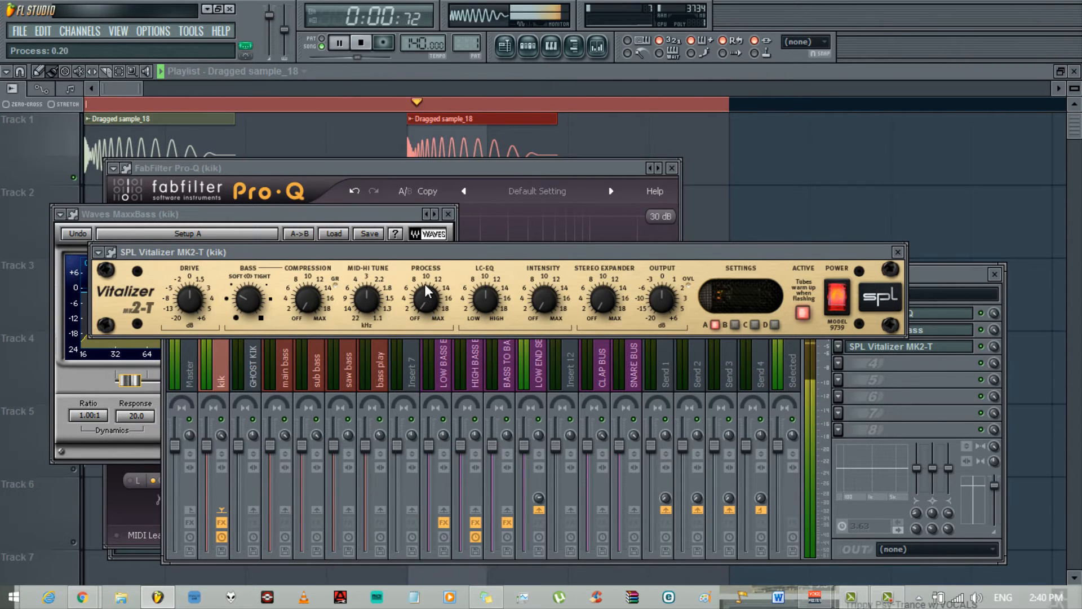
click(361, 43)
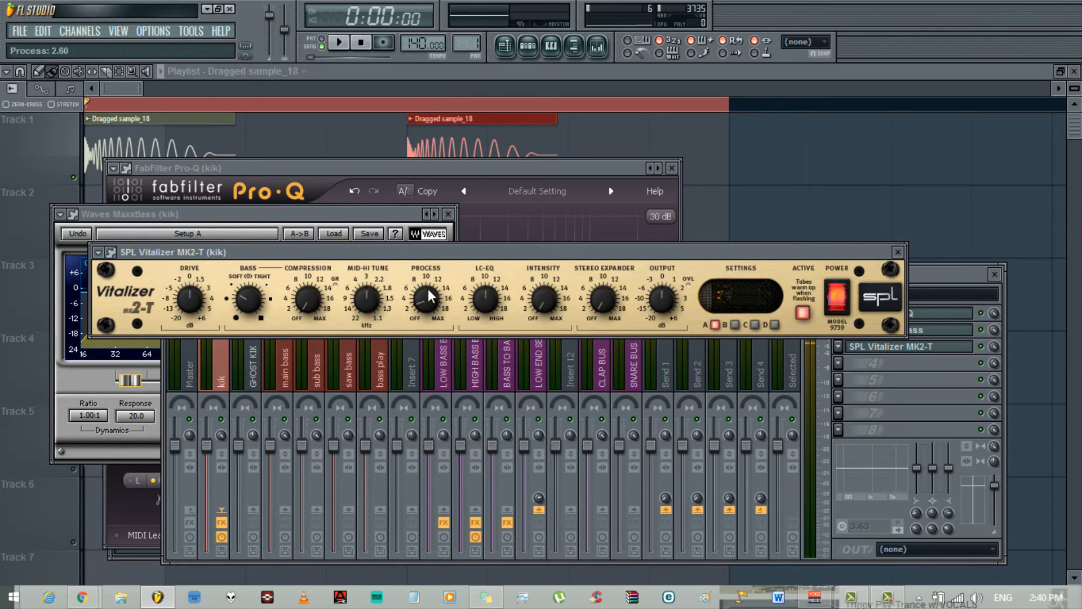
drag(430, 283, 427, 269)
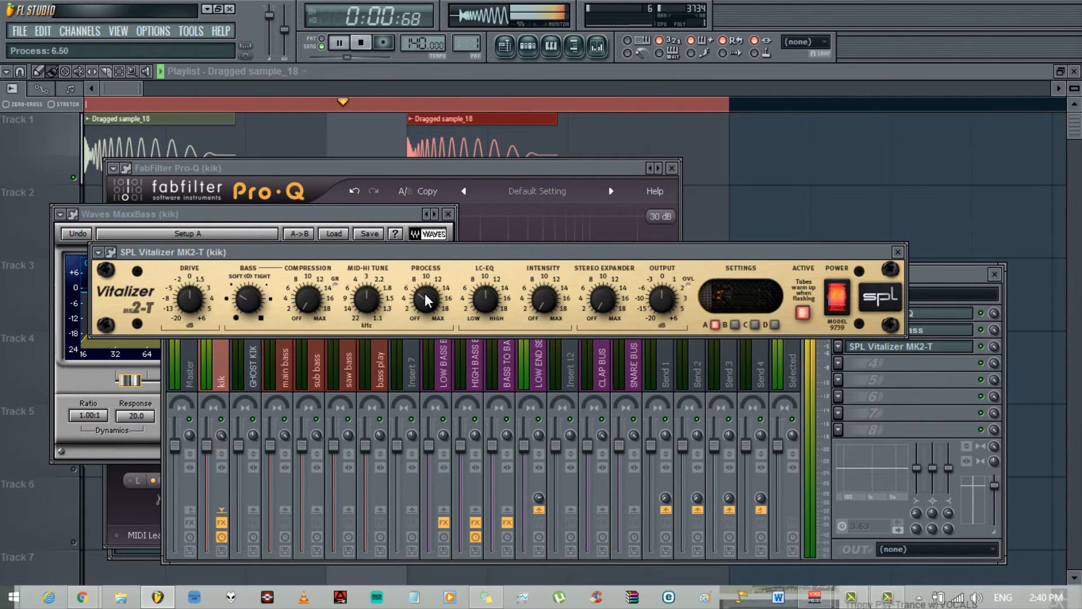
drag(425, 295, 425, 302)
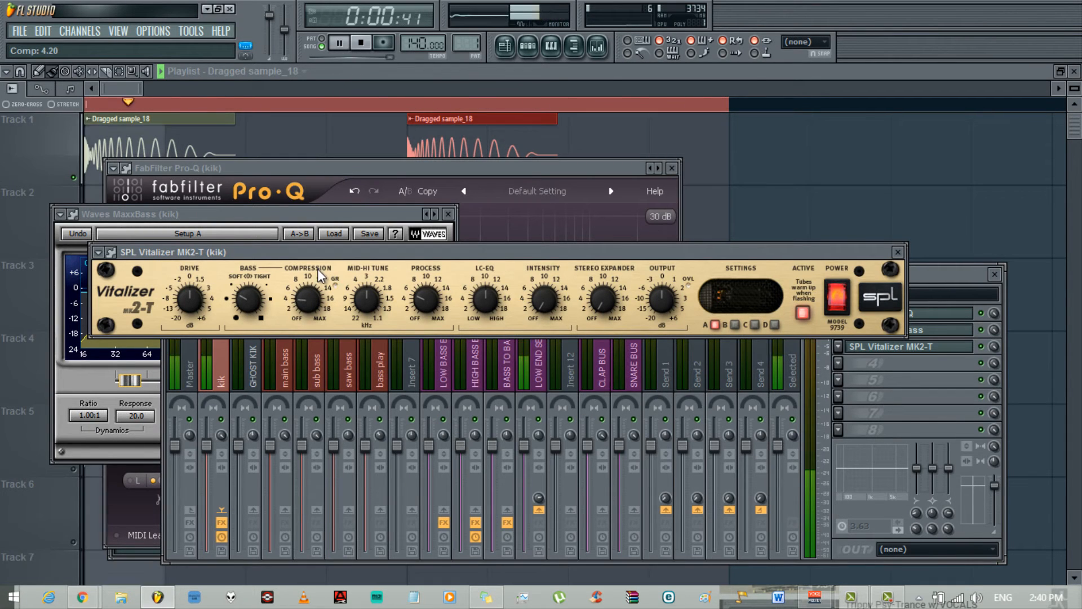
Step: Set the Vitalizer's Compression to 4.0, Mid-Hi Tune to 4.7 kHz and Intensity to about 13.8, and adjust the LC-EQ
drag(320, 275, 343, 292)
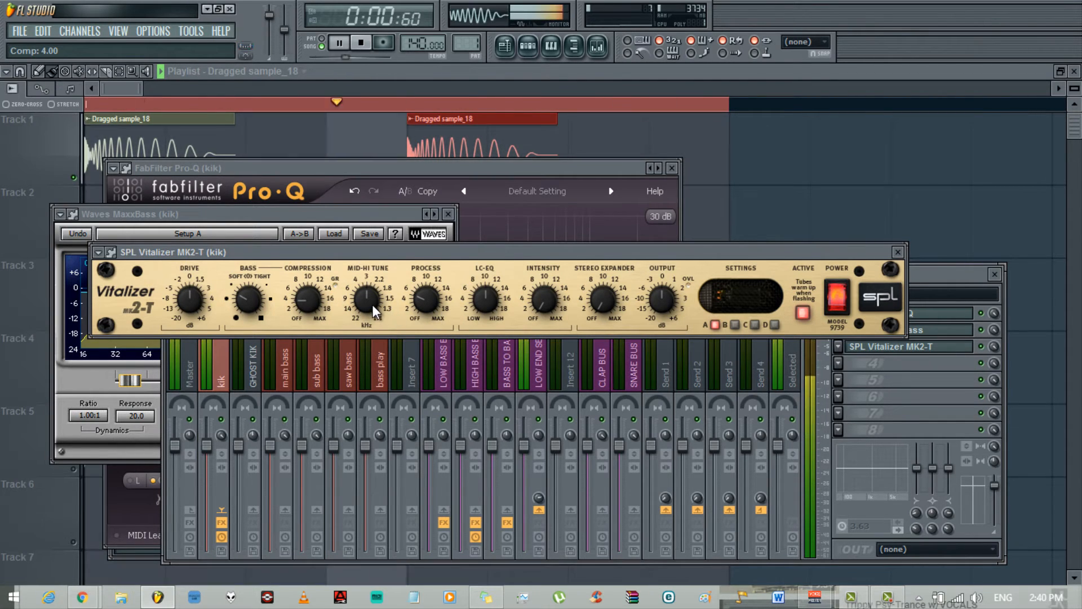
drag(372, 309, 377, 331)
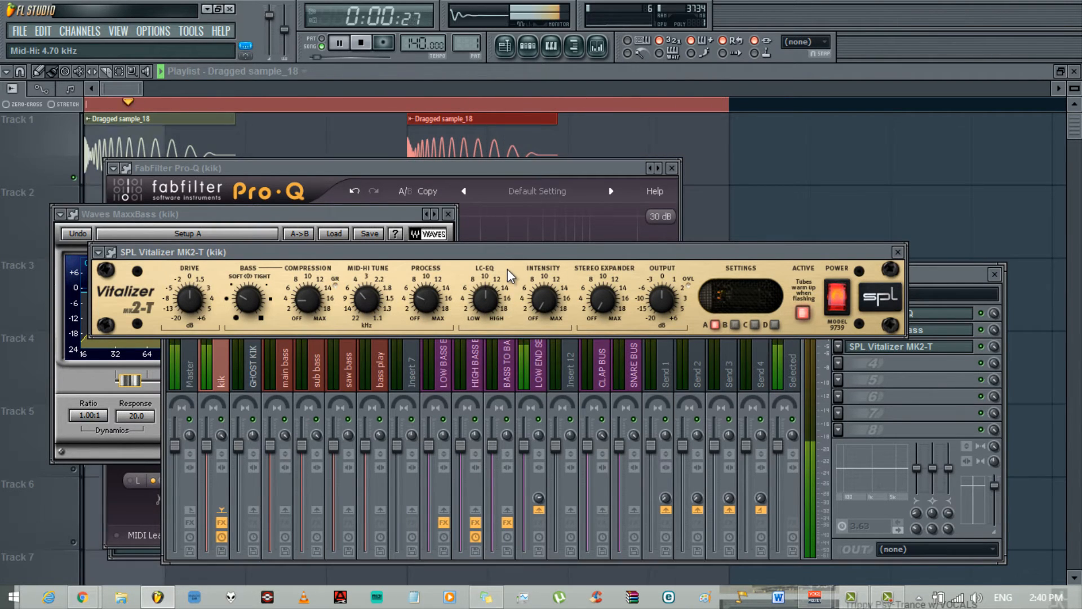
drag(490, 306, 489, 278)
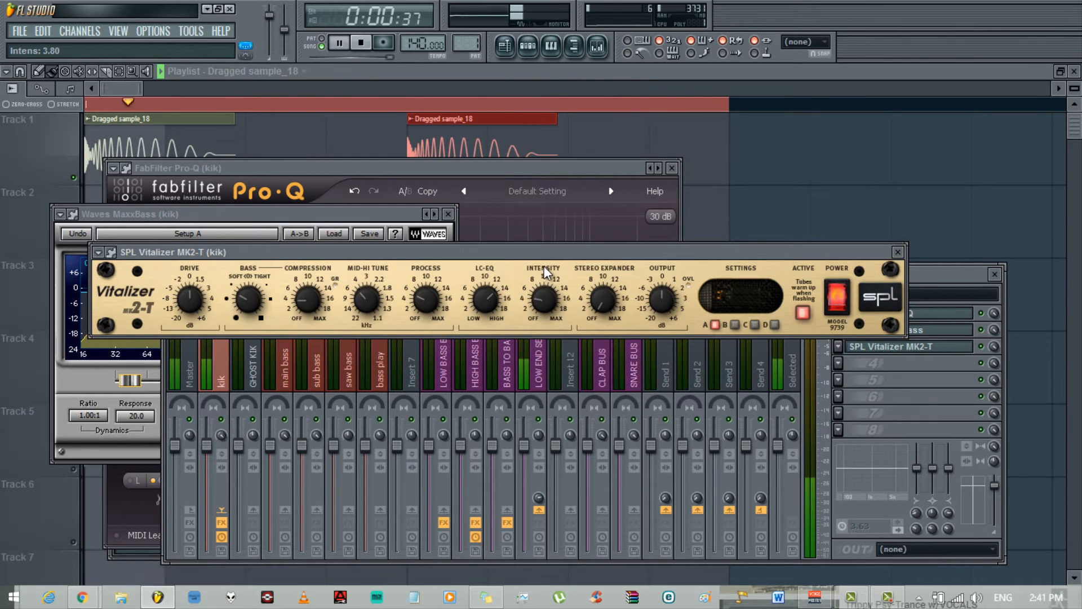
drag(544, 266, 553, 205)
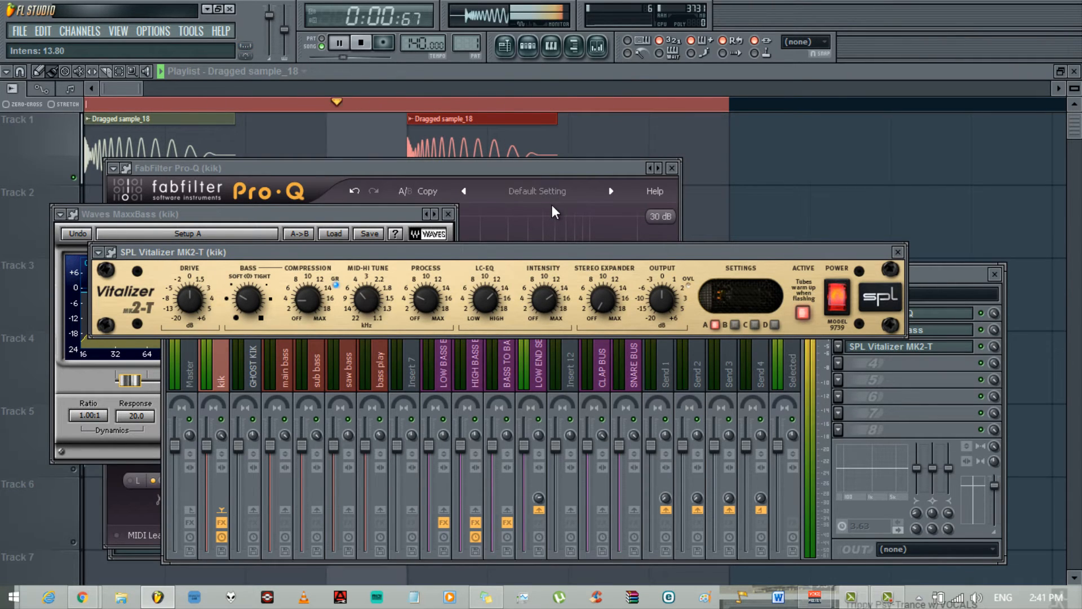
Step: Close the Vitalizer window, compare the kik track with its effects bypassed and active, and pause playback
drag(649, 253, 531, 314)
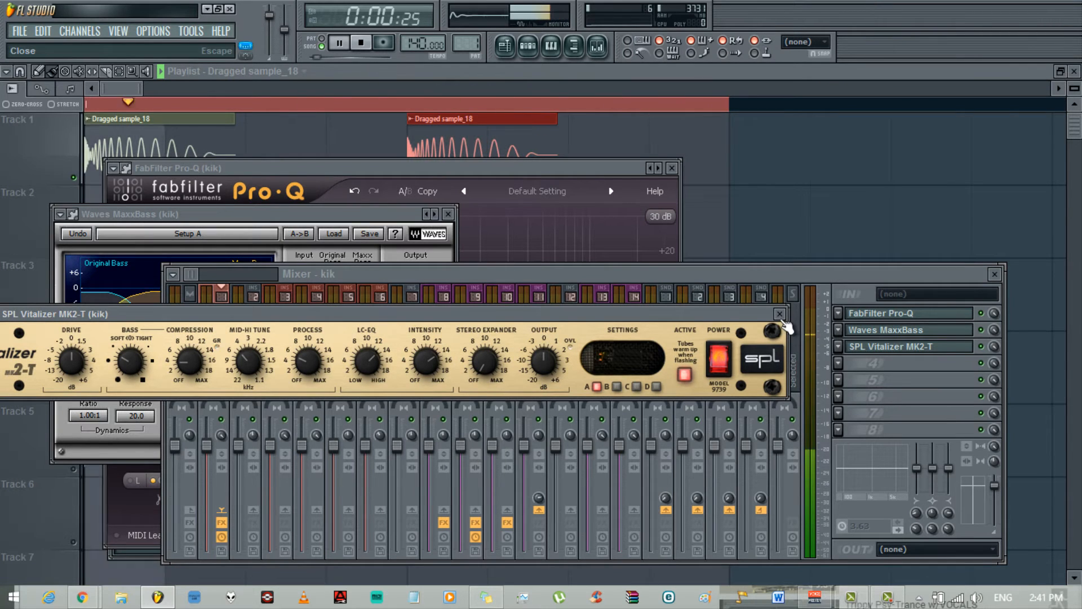
click(780, 316)
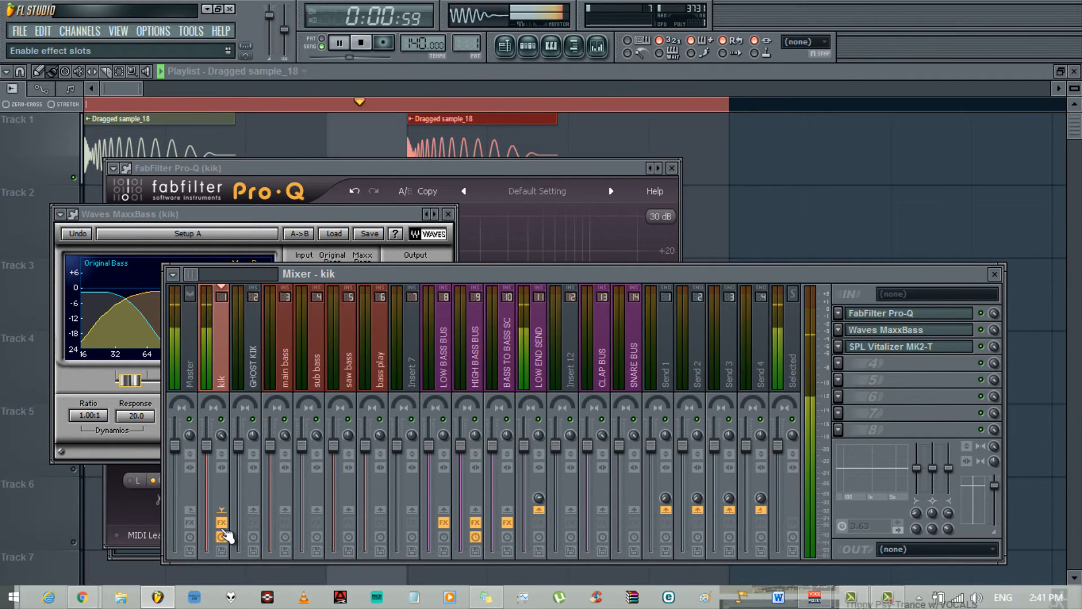
click(223, 524)
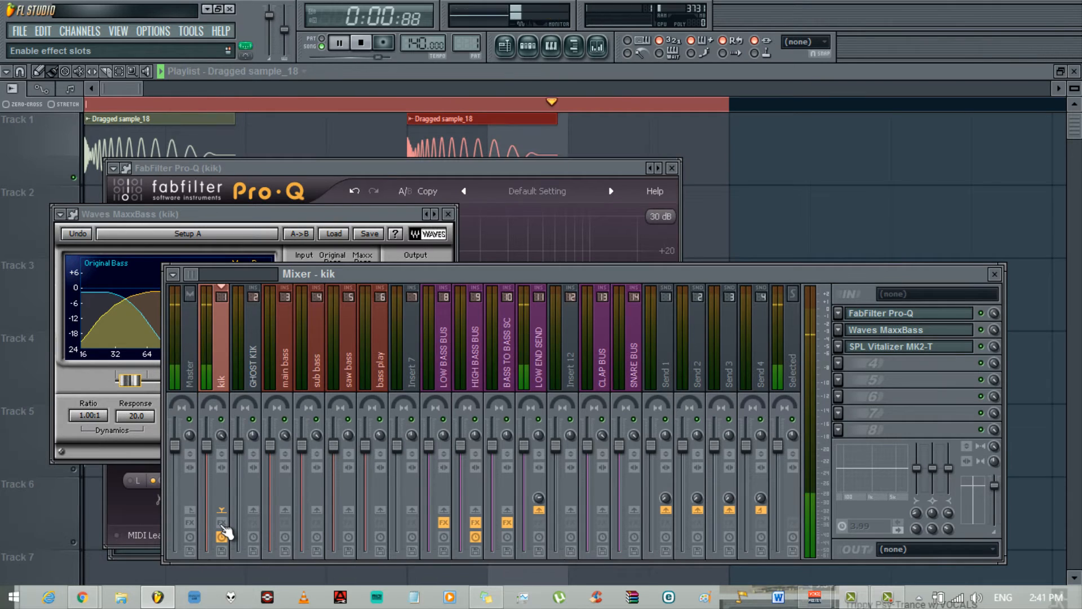
click(222, 524)
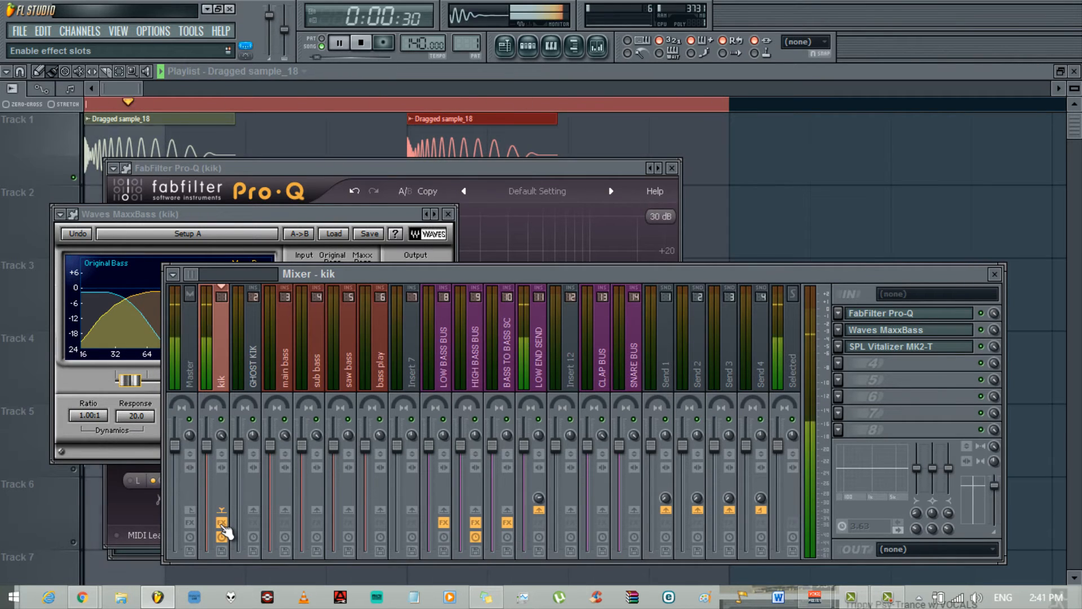
click(338, 43)
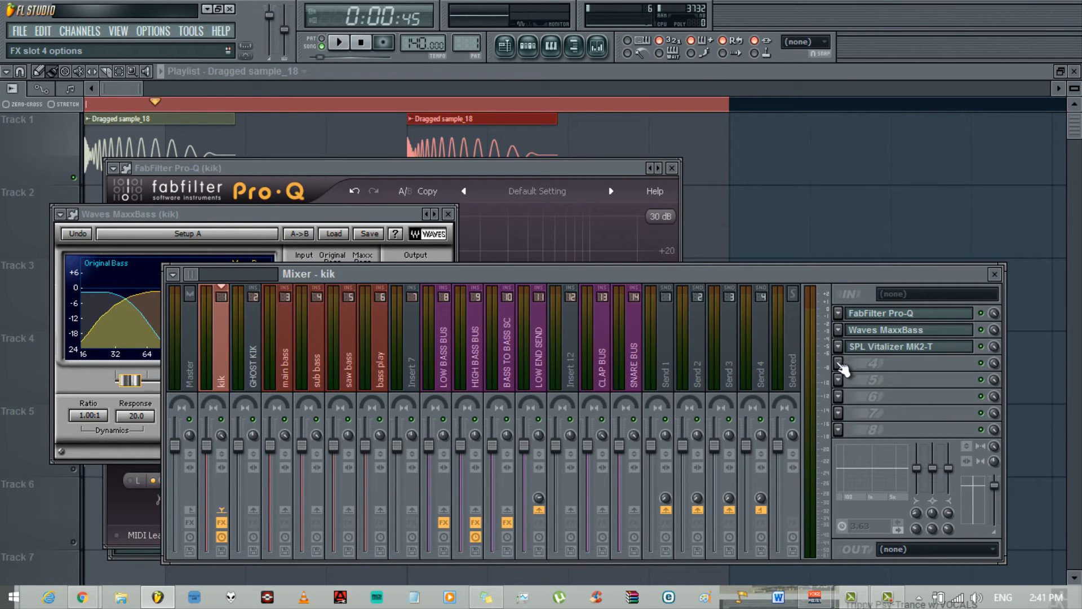
Step: Load Waves LinMB in the kik track's fourth effect slot and apply its Multi Electro Mastering preset with Opto behavior
click(839, 364)
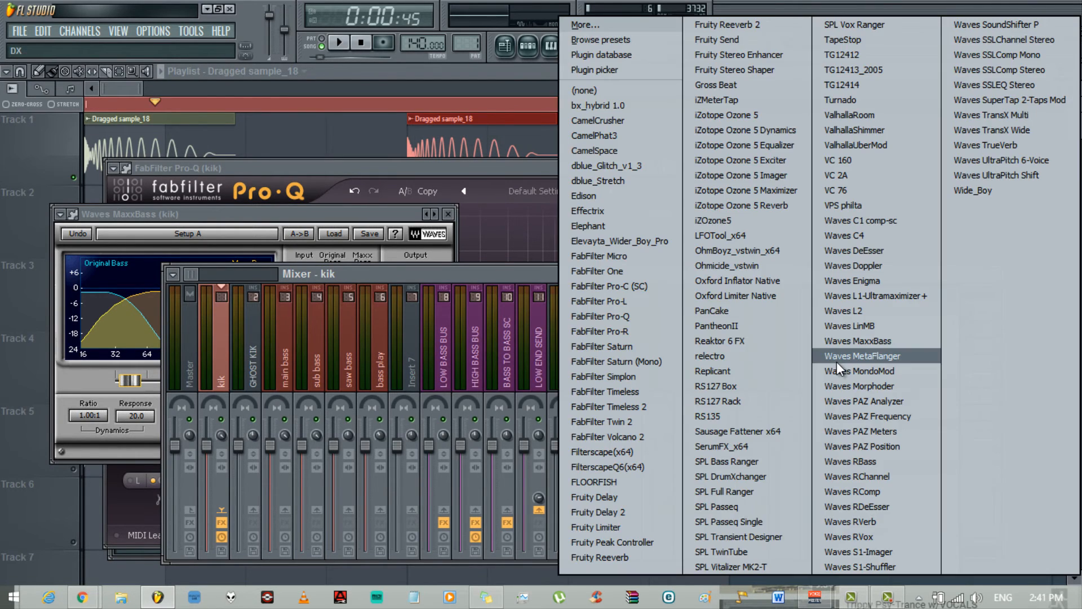
click(857, 325)
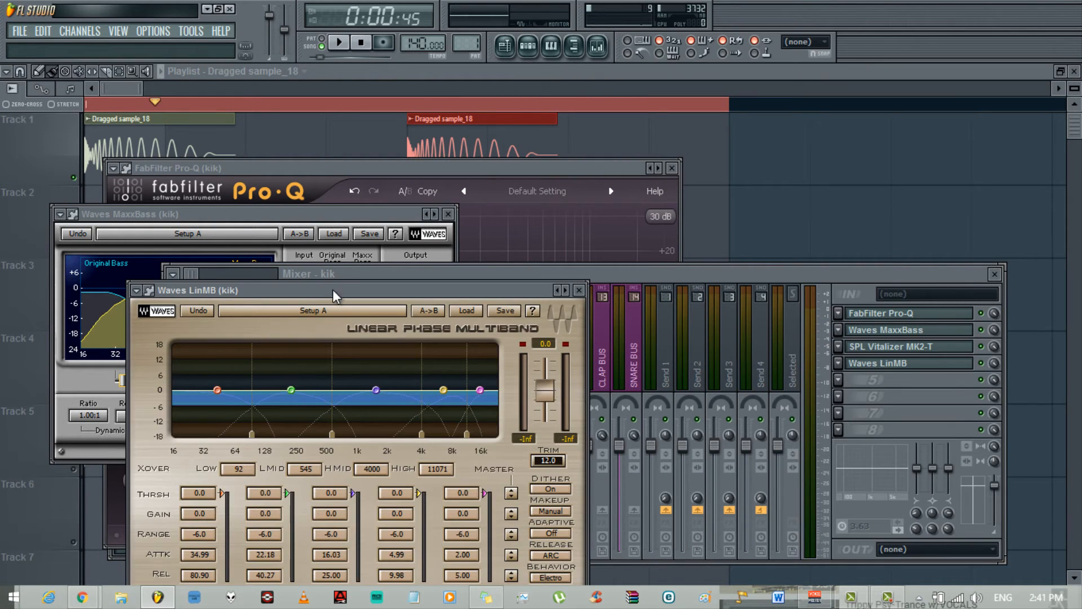
drag(363, 294, 465, 190)
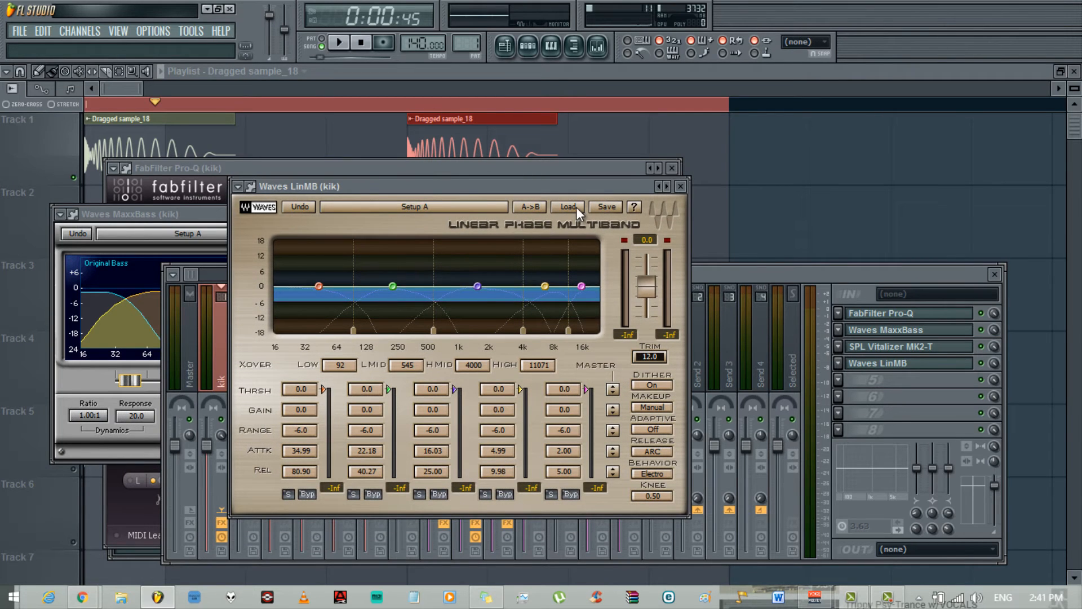
click(576, 207)
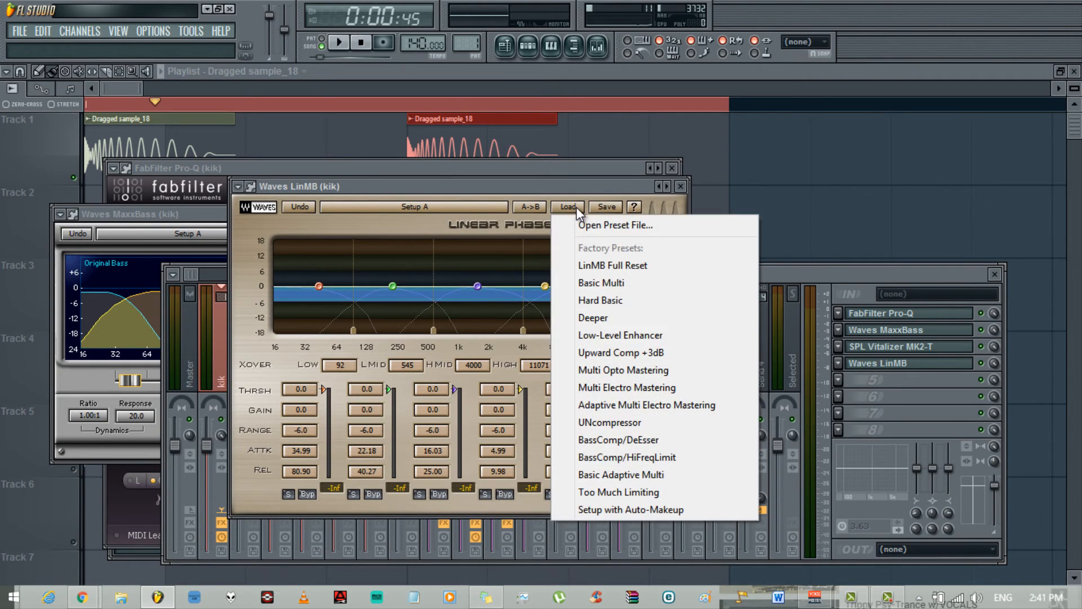
click(659, 390)
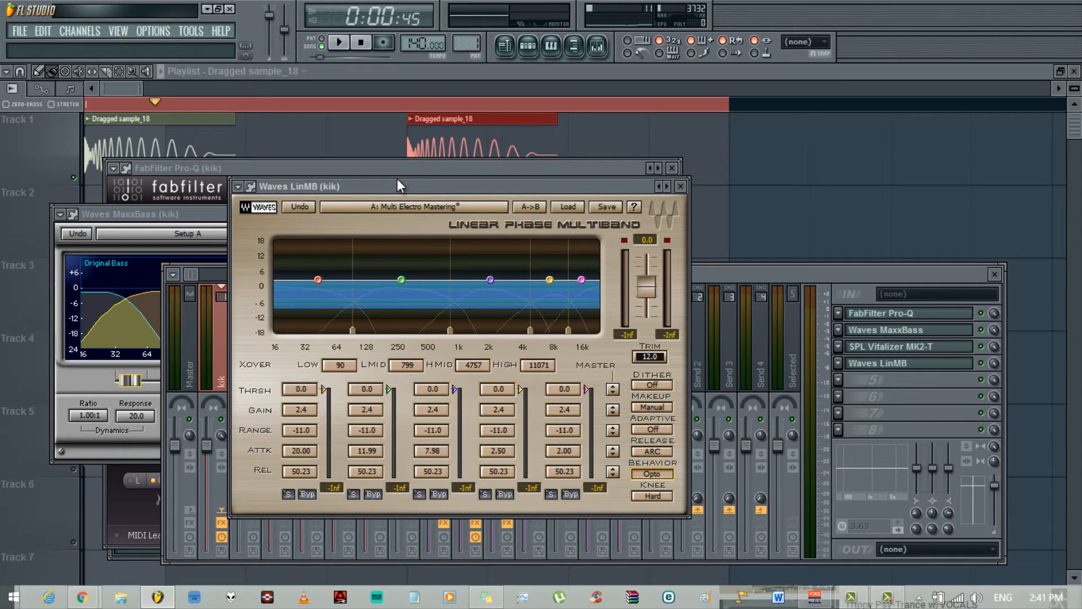
Step: Play the kick, lower the LinMB output gain to -3.7 and reset the clip indicators
click(340, 43)
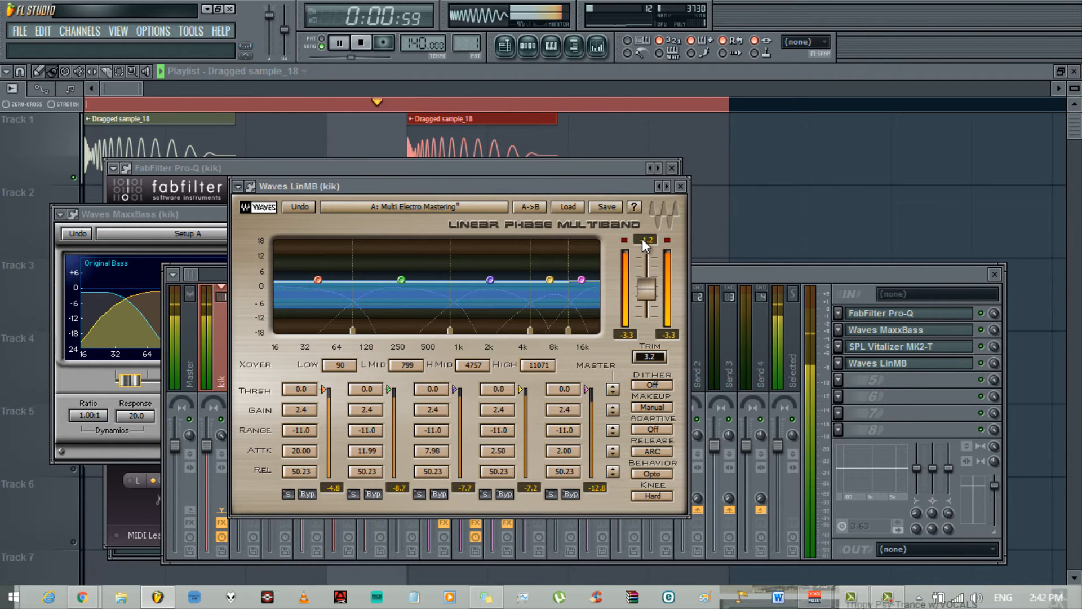
drag(646, 239, 646, 315)
click(669, 240)
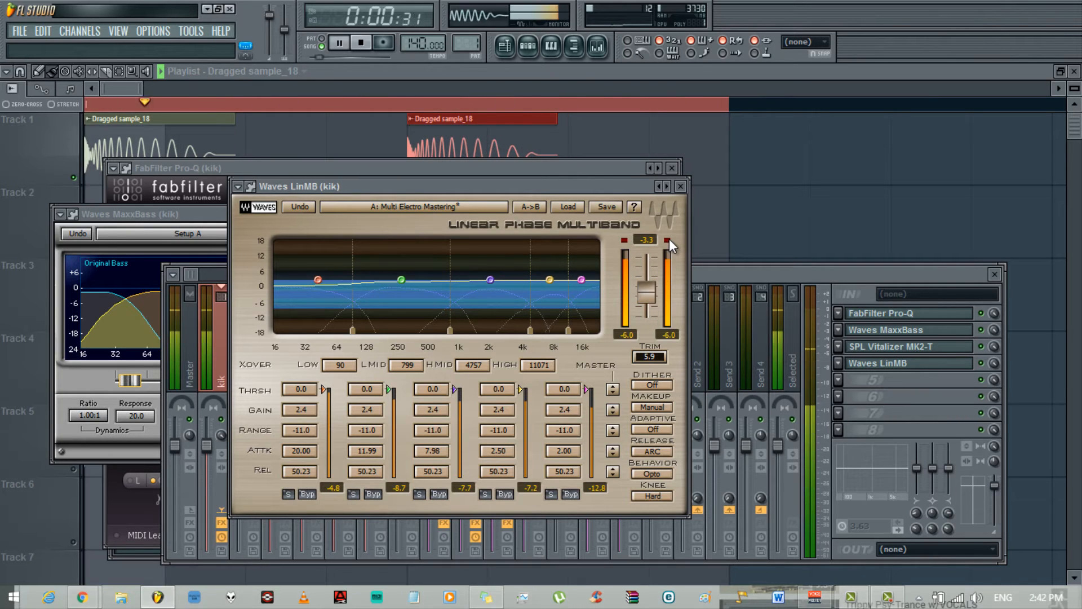
drag(641, 236, 651, 288)
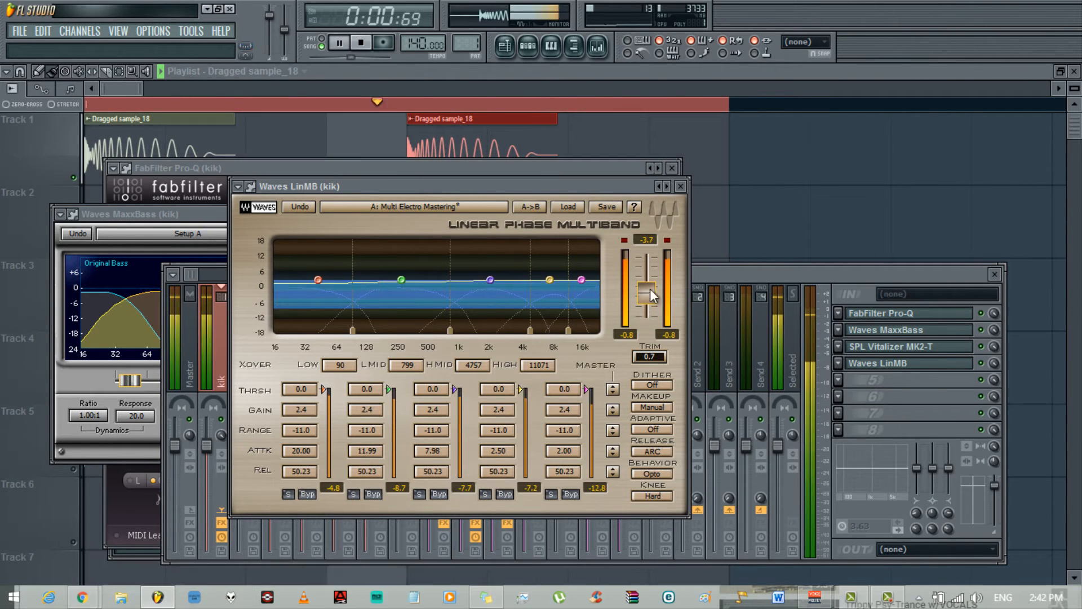
click(669, 239)
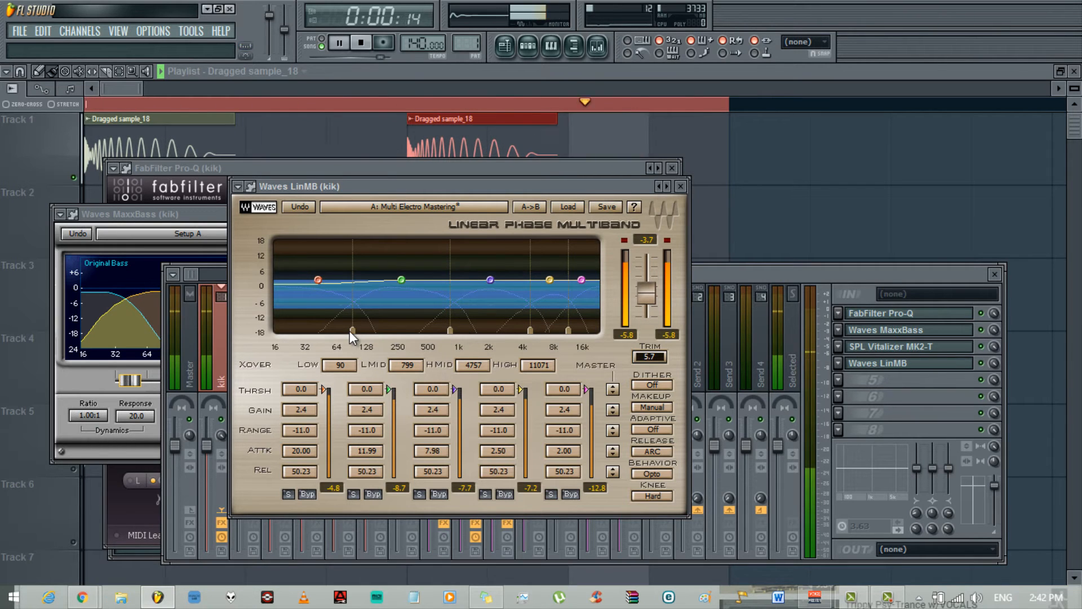
Step: Set the LinMB Low crossover to 46 and the L Mid crossover to 155
drag(350, 331, 289, 363)
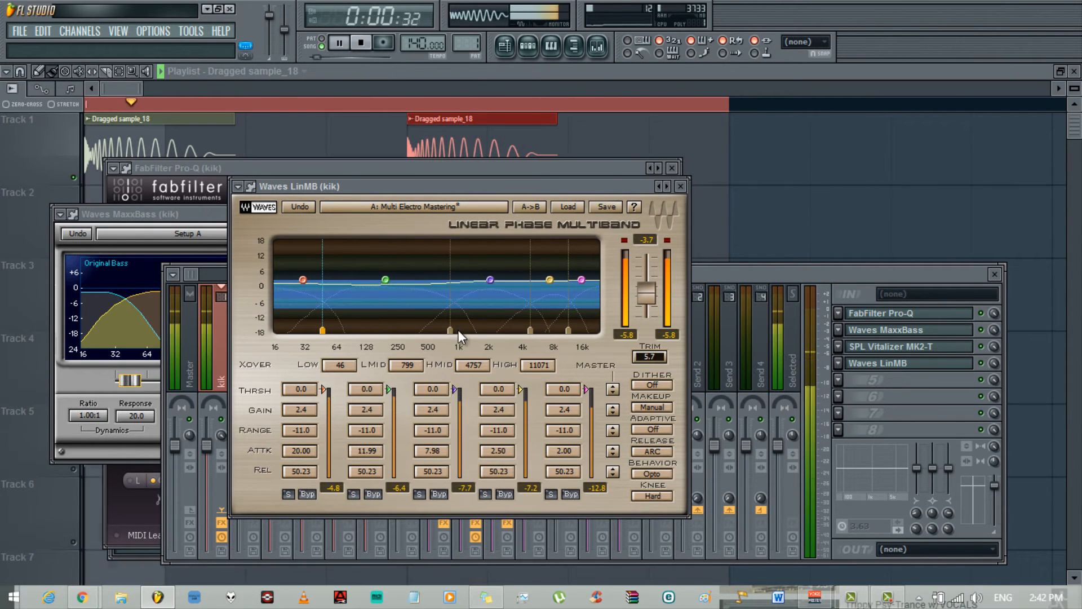
drag(450, 332, 363, 355)
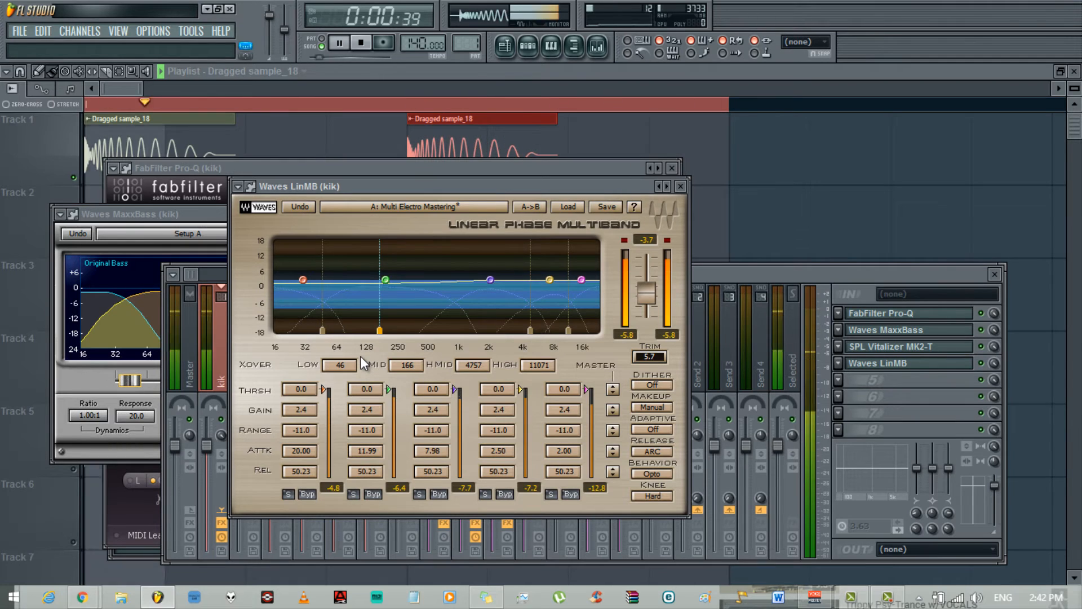
click(379, 331)
Step: Set the gain of the lowest LinMB band to 0.7 and of the second band to 3.7
drag(348, 280, 347, 275)
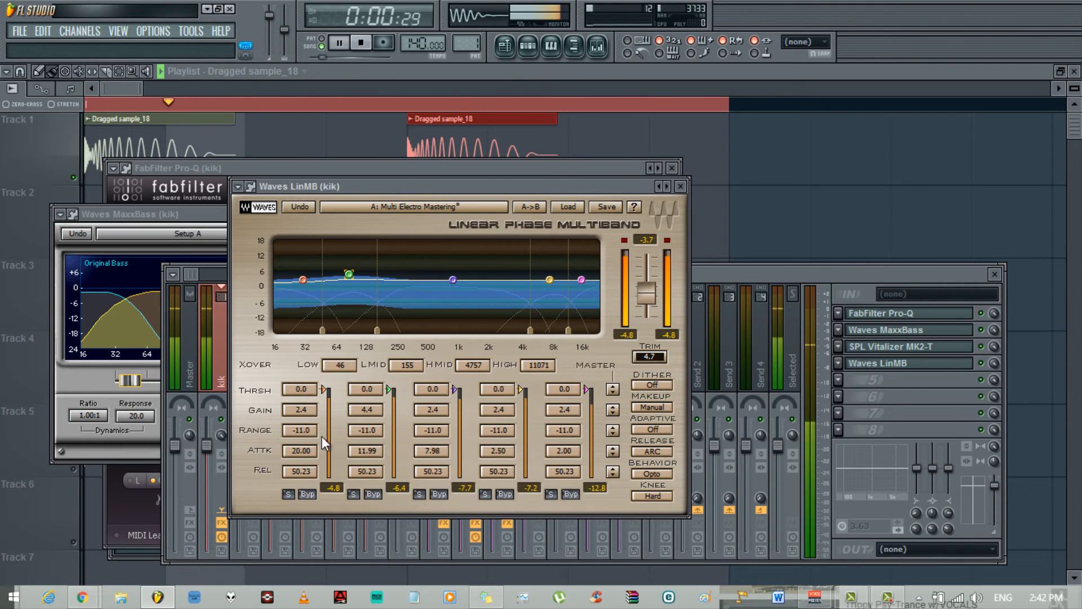
drag(293, 411, 298, 416)
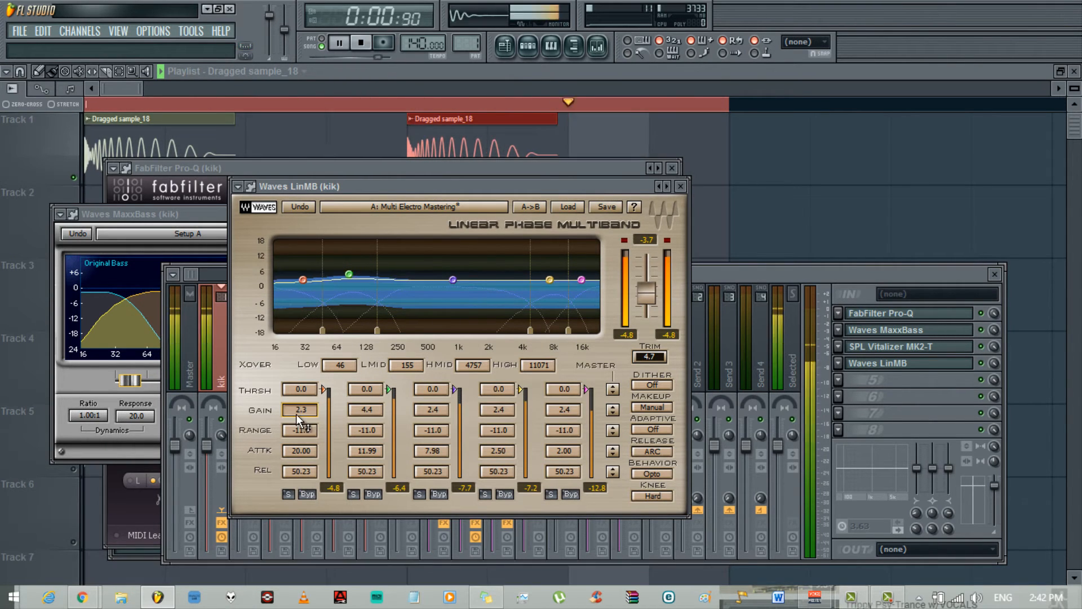
drag(296, 411, 298, 432)
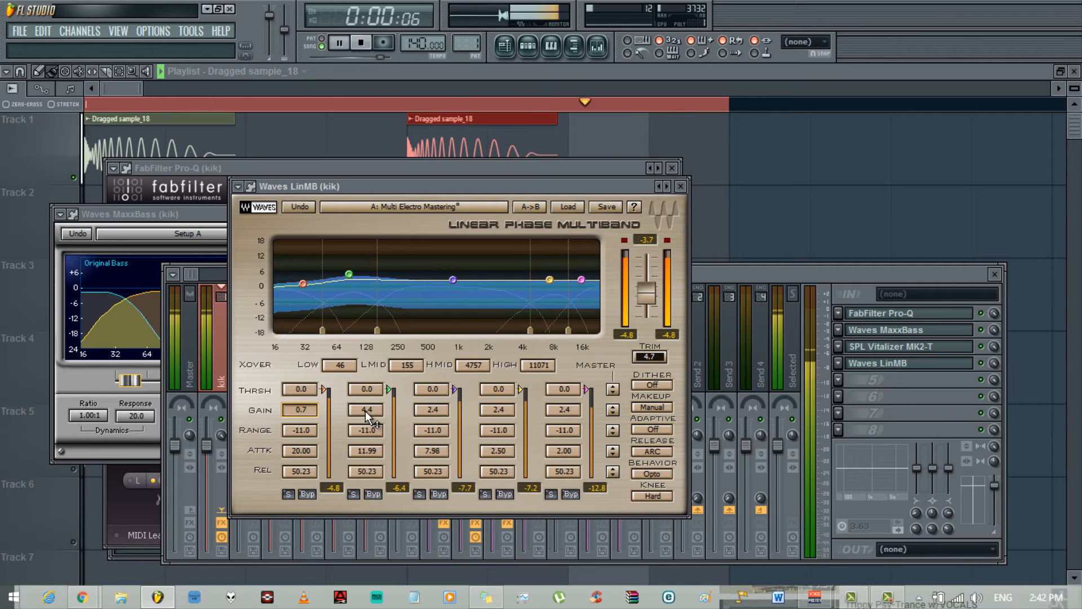
mouse_move(365, 412)
mouse_down()
mouse_move(365, 439)
mouse_move(361, 421)
mouse_move(379, 407)
mouse_up()
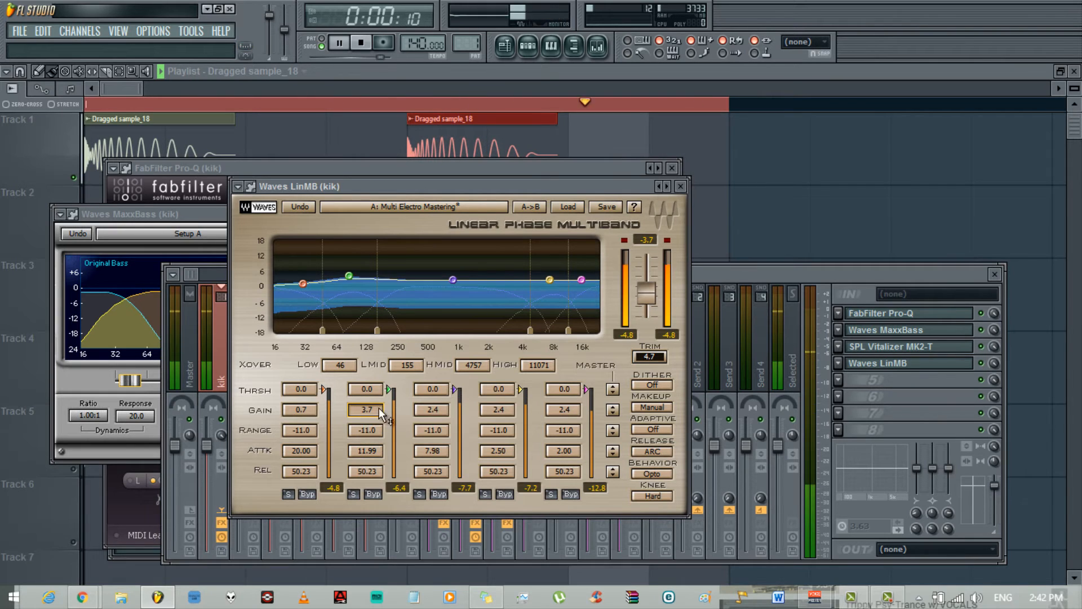
Step: Set the H Mid crossover to 1029 and the gains of the third, fourth and fifth bands to 1.4, 1.6 and 0.8
drag(529, 331, 437, 360)
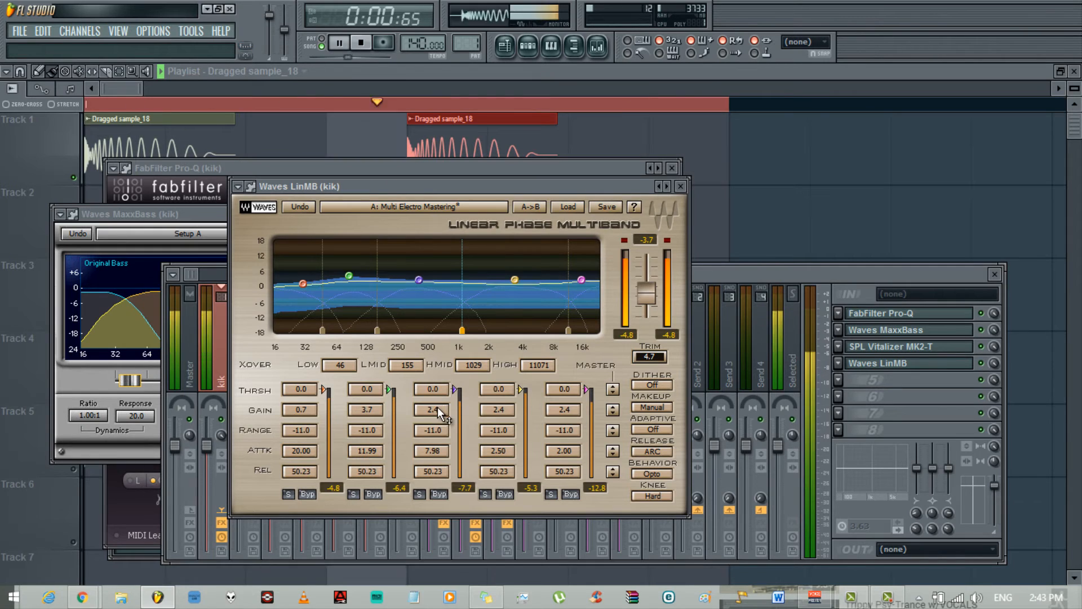
drag(437, 408, 440, 420)
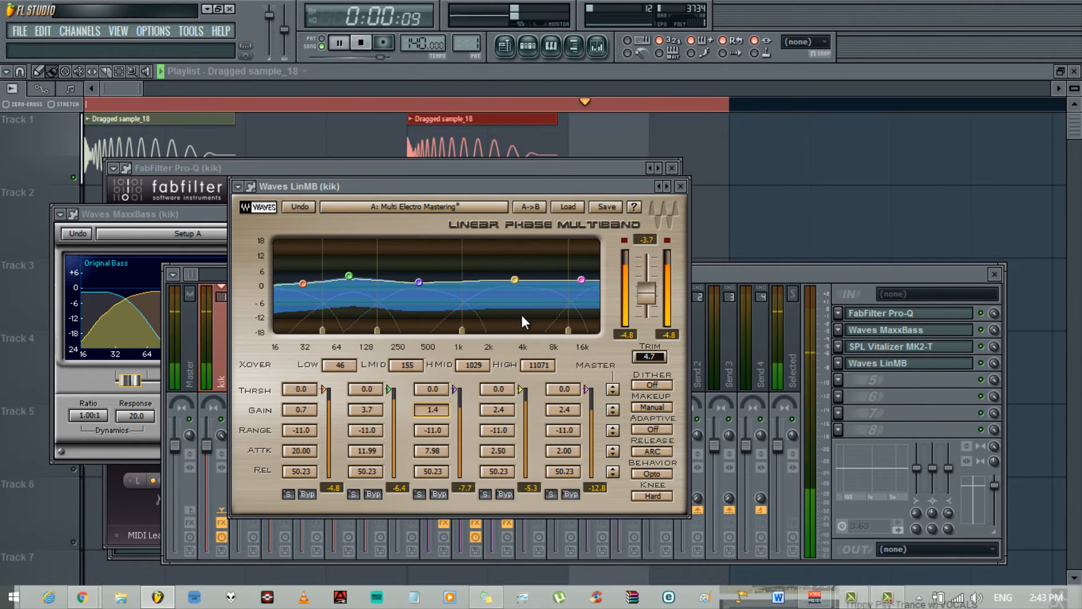
mouse_move(502, 405)
mouse_down()
mouse_move(501, 420)
mouse_move(506, 411)
mouse_up()
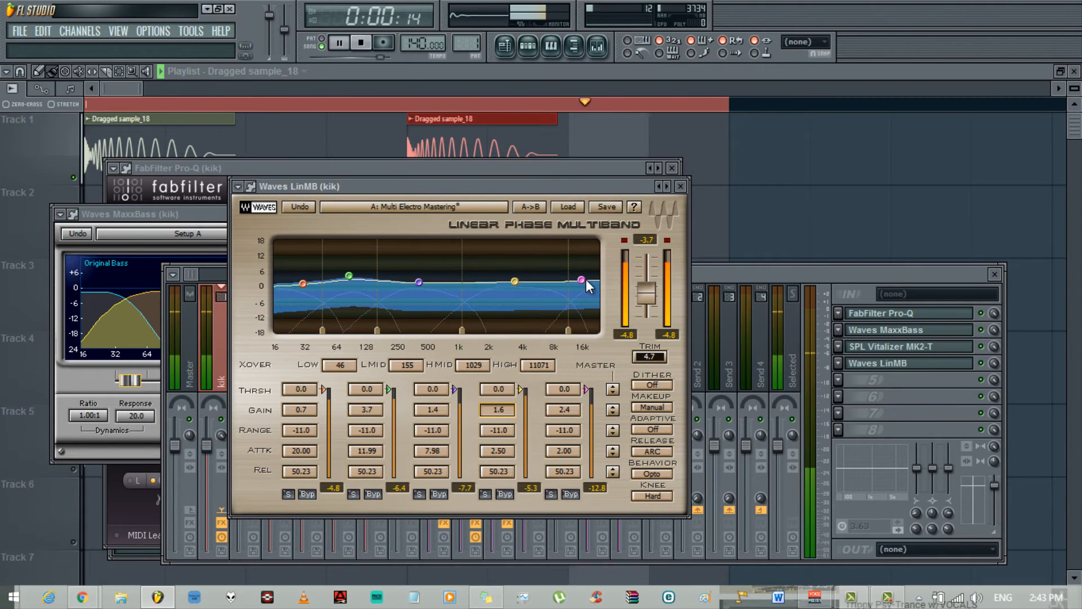
drag(565, 412, 567, 415)
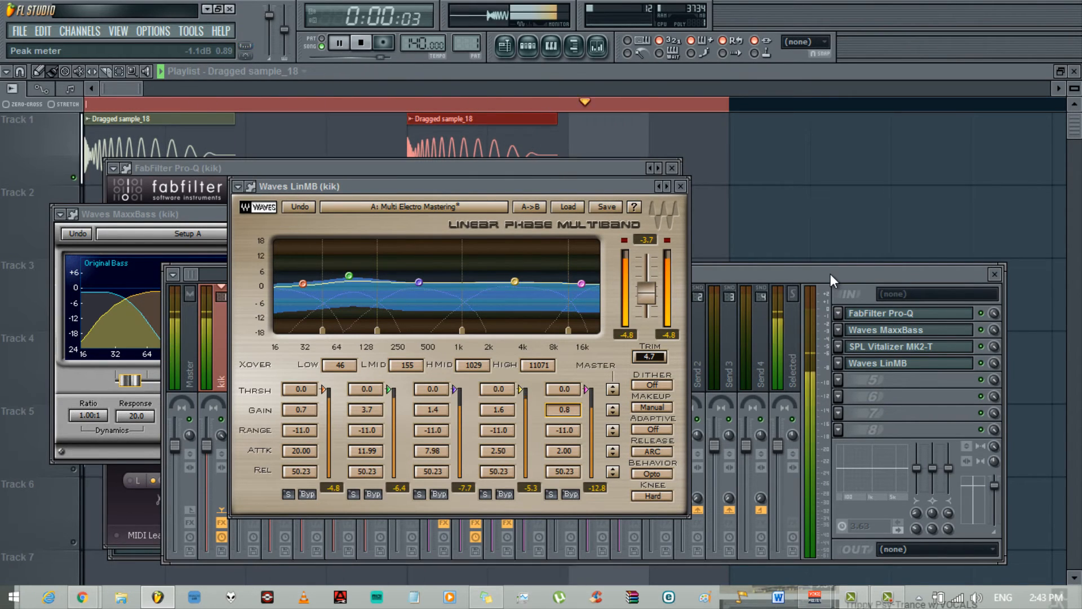
Step: Pause playback and load FabFilter Pro-C (SC) into the fifth effect slot of the kik track, moving its window fully into view
click(344, 43)
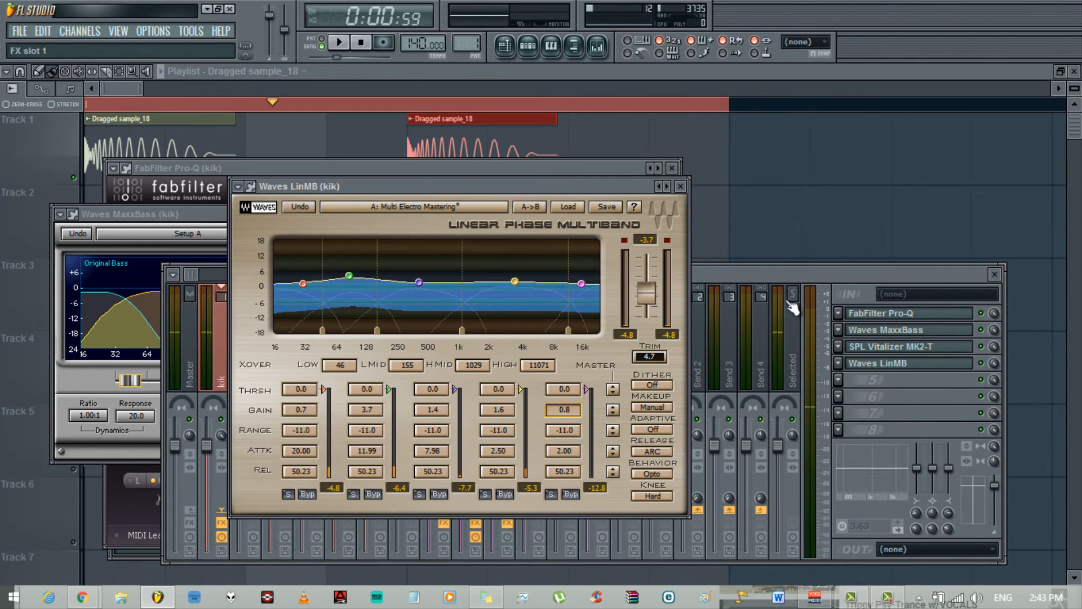
click(848, 384)
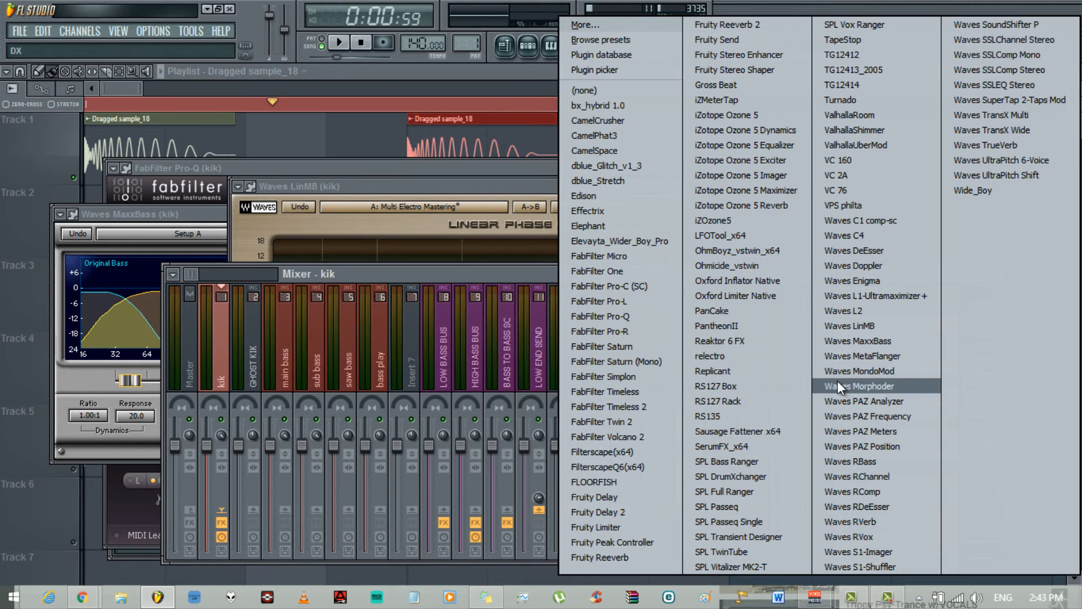
click(610, 285)
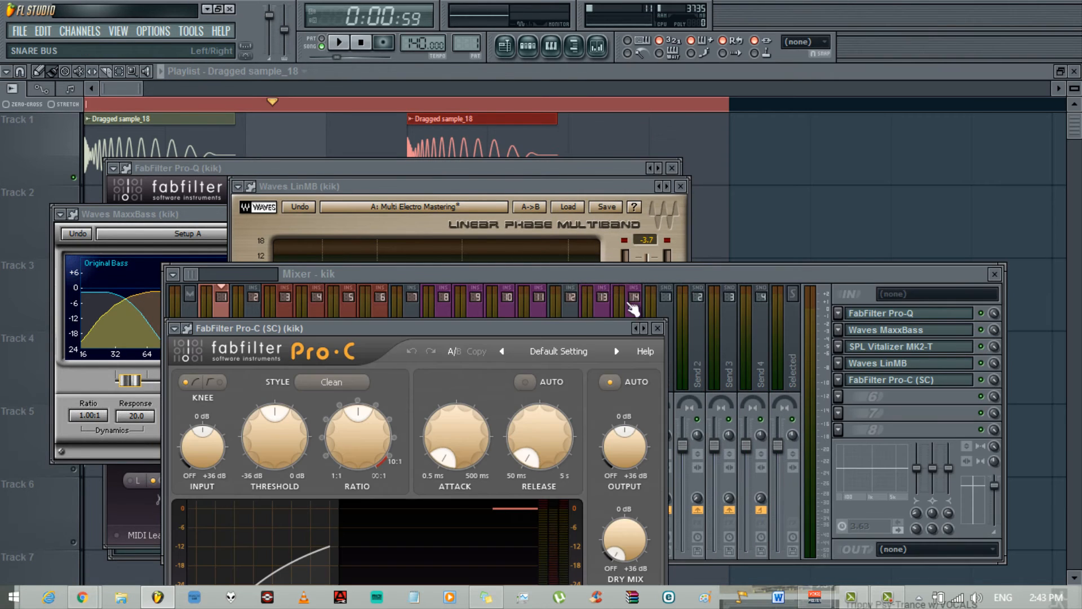
drag(482, 333, 473, 181)
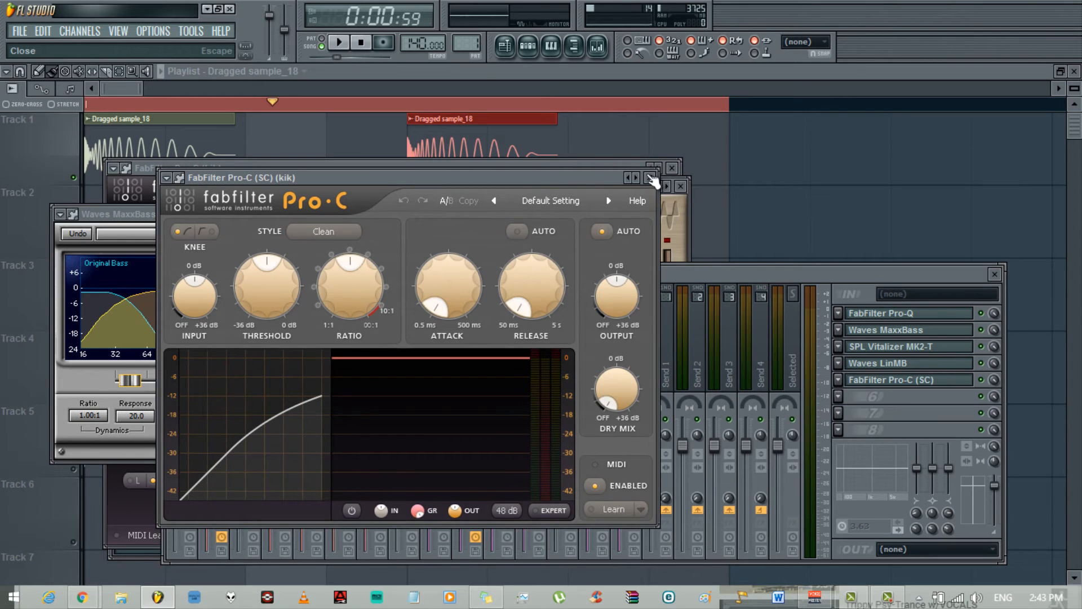
Step: Turn off Pro-C's automatic output gain, choose the hard knee and raise the ratio slightly
click(601, 232)
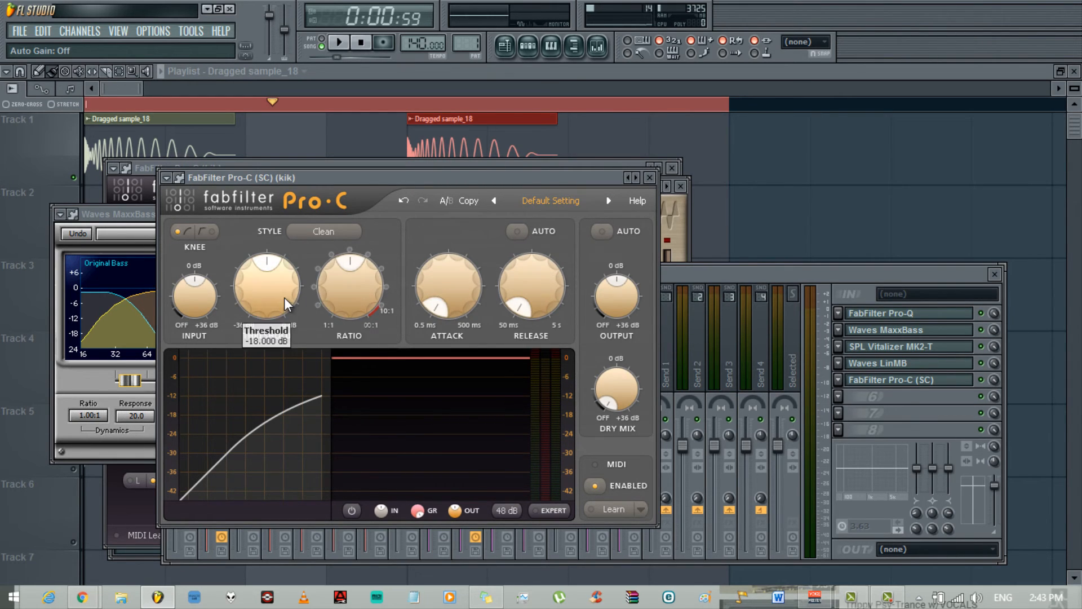
click(212, 232)
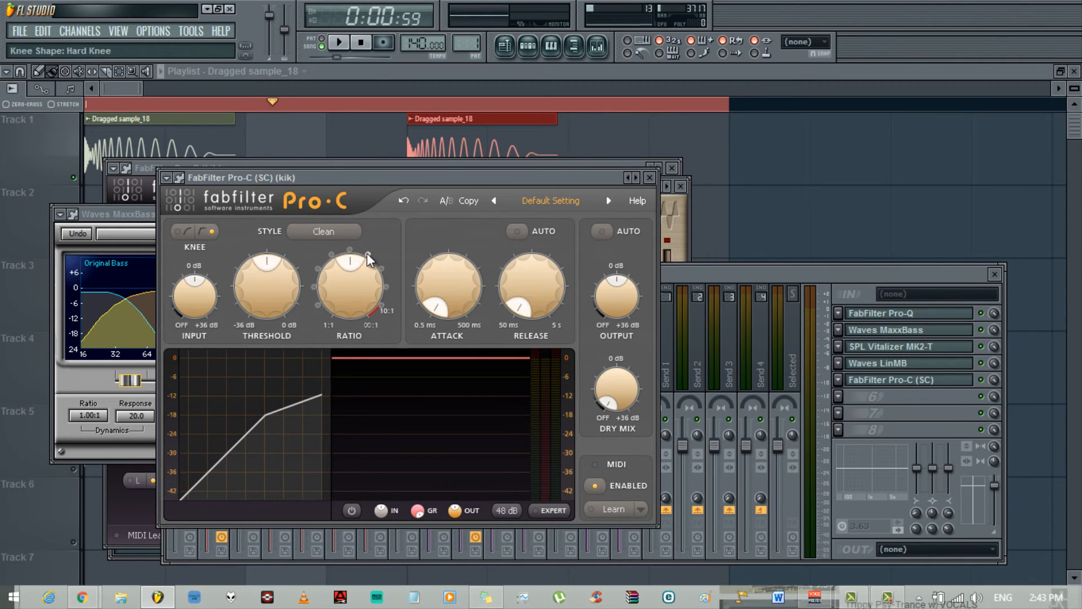
drag(357, 286, 357, 278)
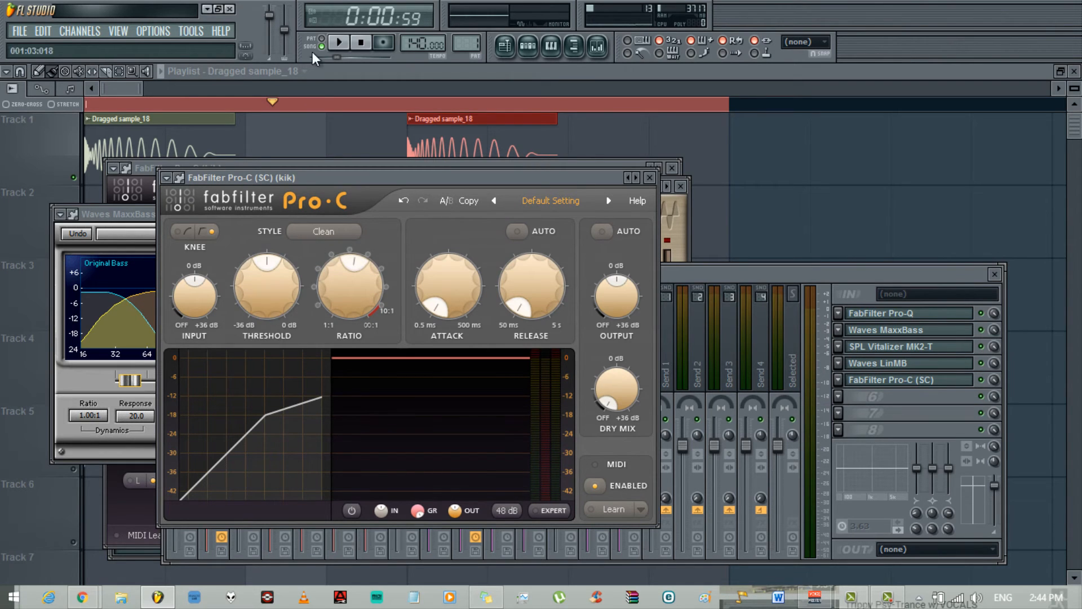
Step: Play the kick and set the Pro-C attack to about 104.64 ms and the release to about 71.4 ms
click(338, 46)
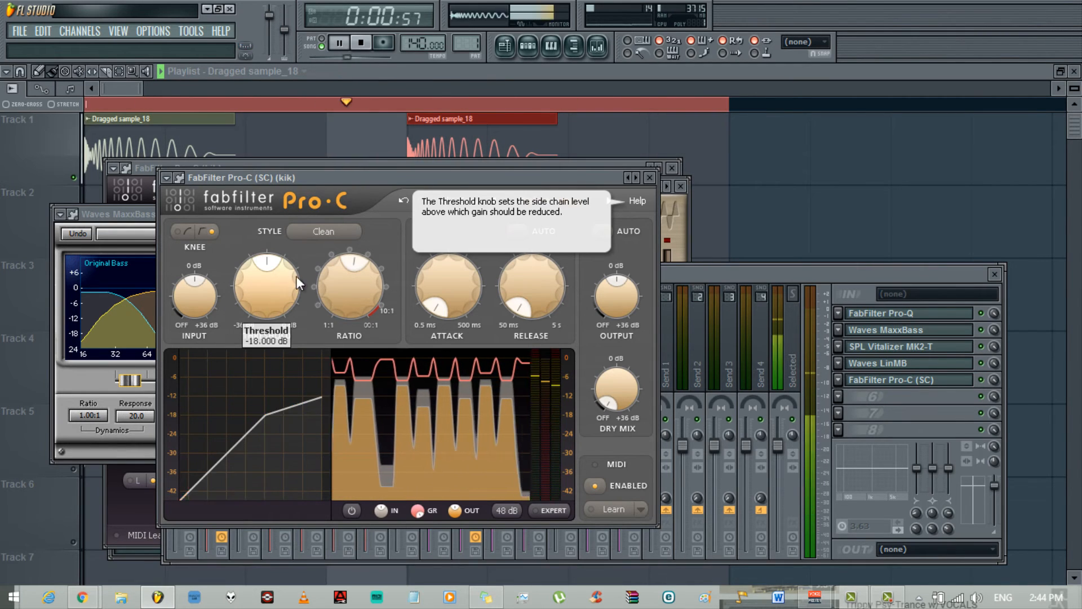
drag(449, 290, 462, 114)
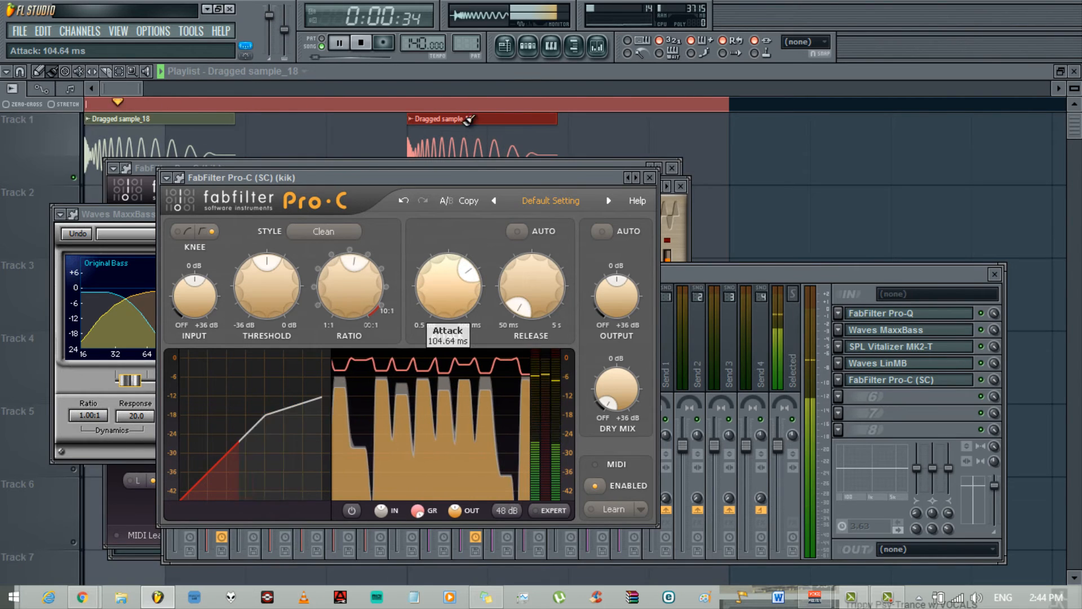
drag(526, 310, 515, 290)
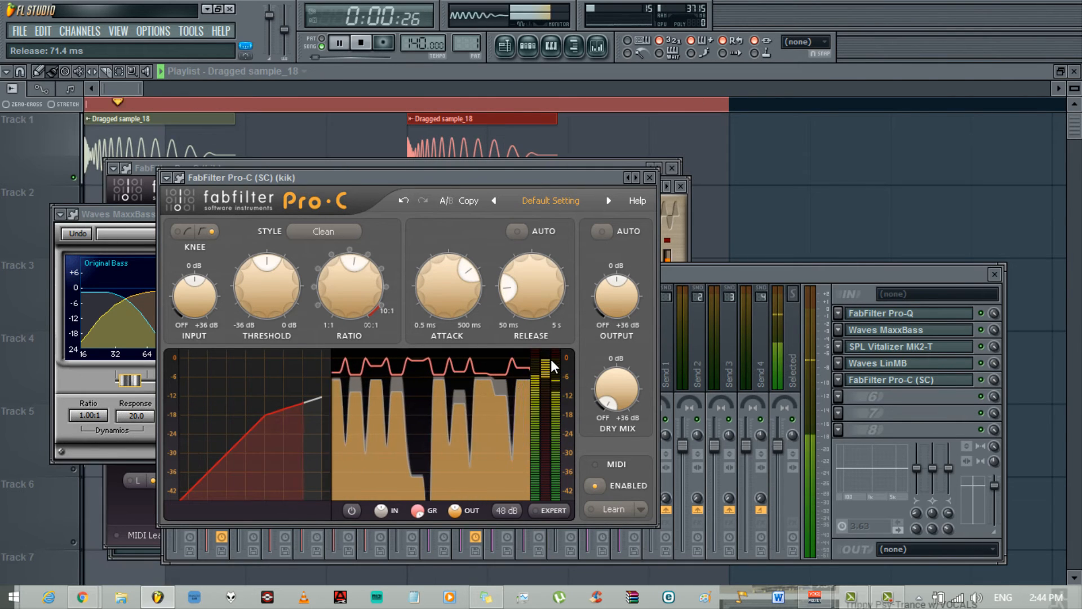
Step: Set the Pro-C output level to +3 dB
drag(626, 291, 626, 289)
double_click(629, 294)
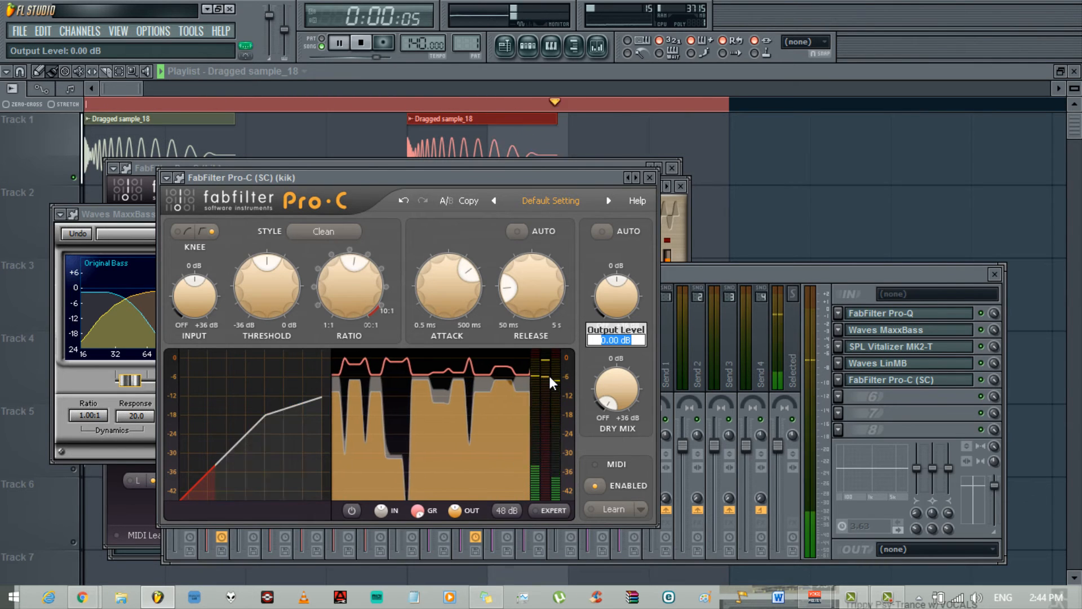
text(3)
key(Return)
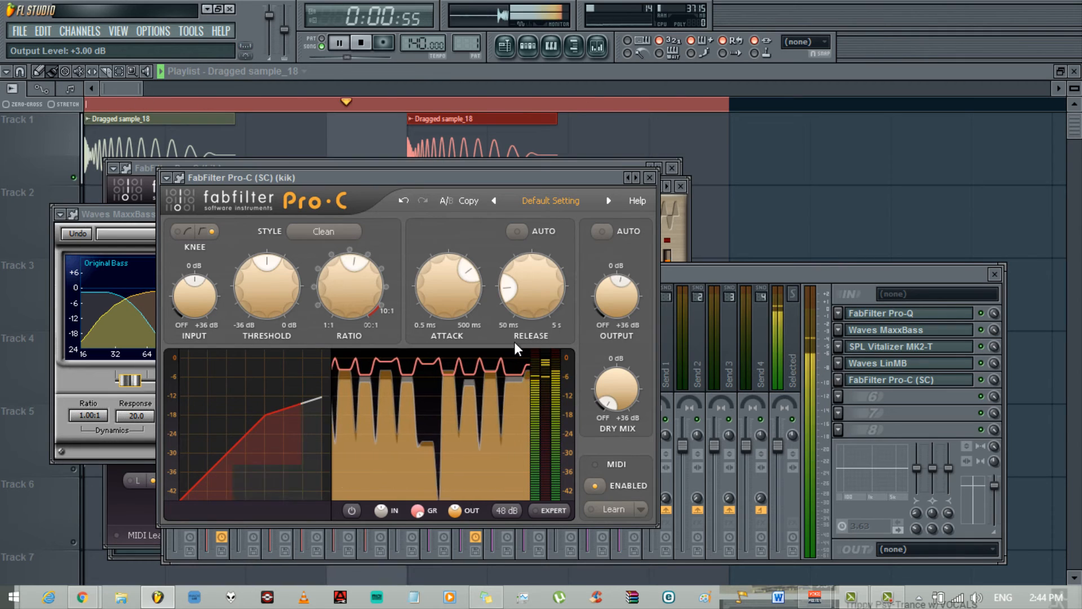
Step: Lengthen the Pro-C attack further and fine-tune the release around 74.2 ms while the kick plays
mouse_move(468, 301)
drag(468, 300, 460, 257)
mouse_move(513, 281)
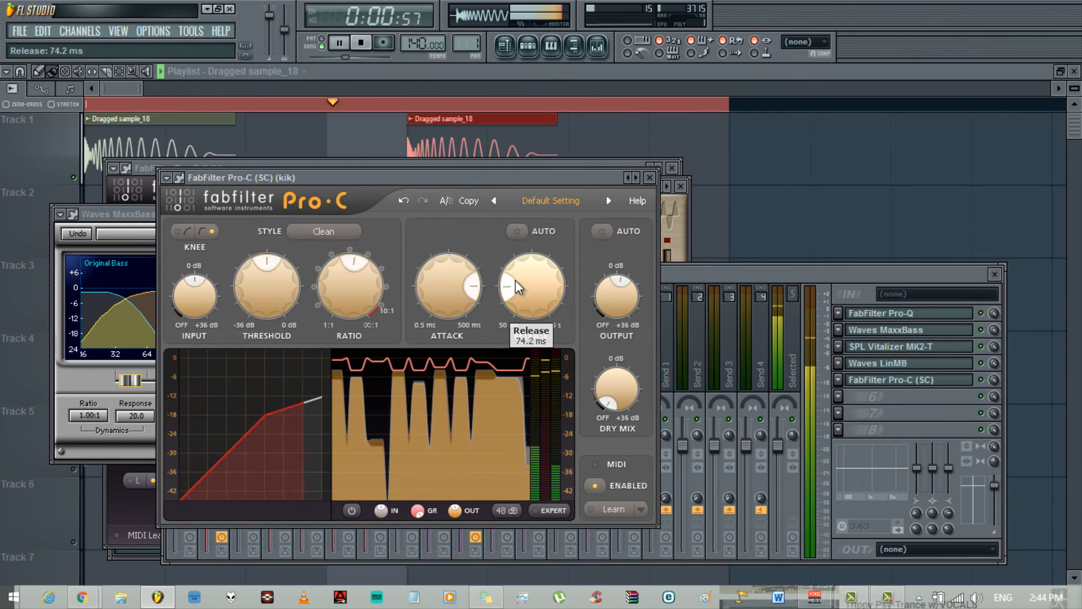
mouse_move(516, 279)
mouse_down()
mouse_move(525, 239)
mouse_move(516, 289)
mouse_up()
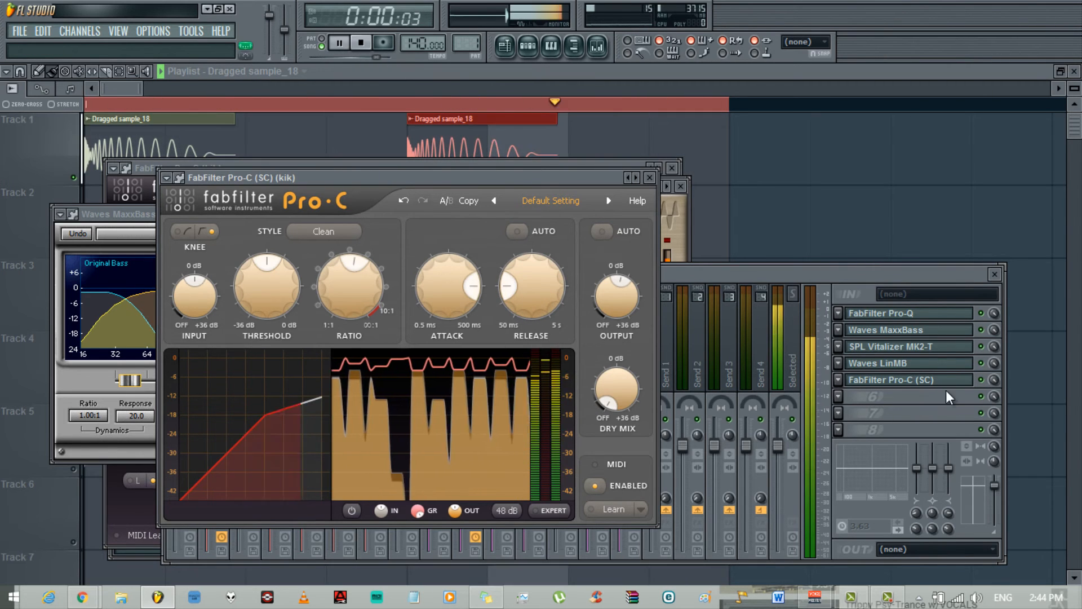
Step: Restart playback, blend in some dry signal with Pro-C's Dry Mix and stop the playback
key(space)
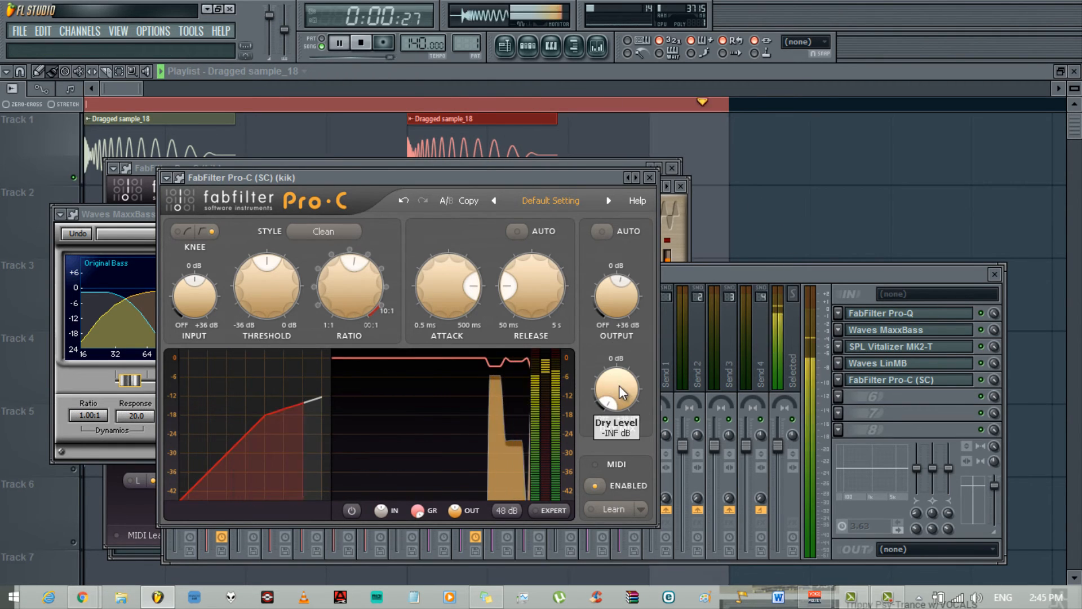
drag(619, 387, 643, 337)
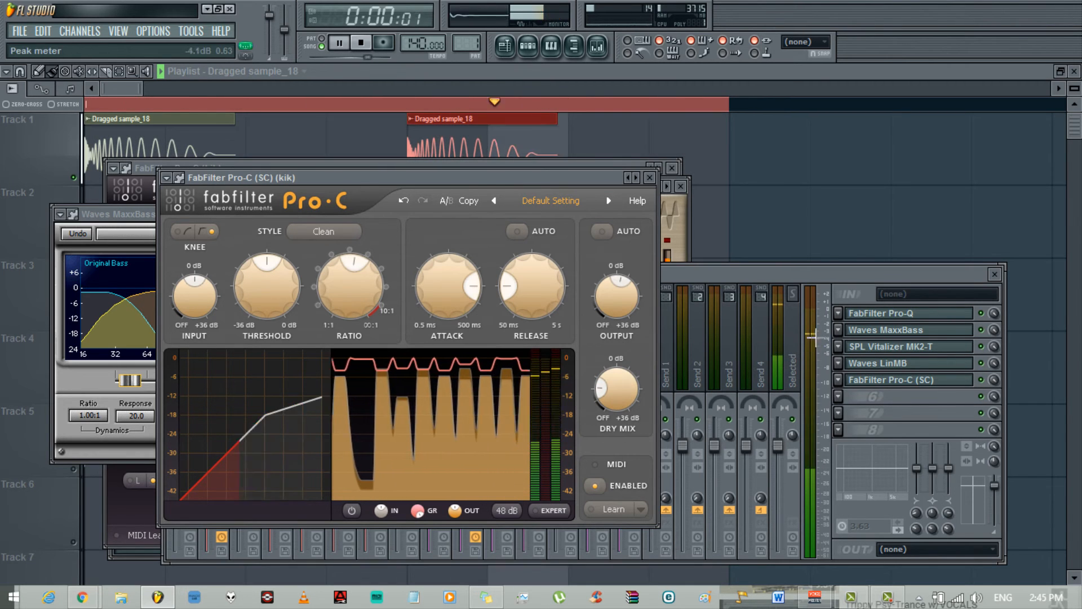
click(362, 44)
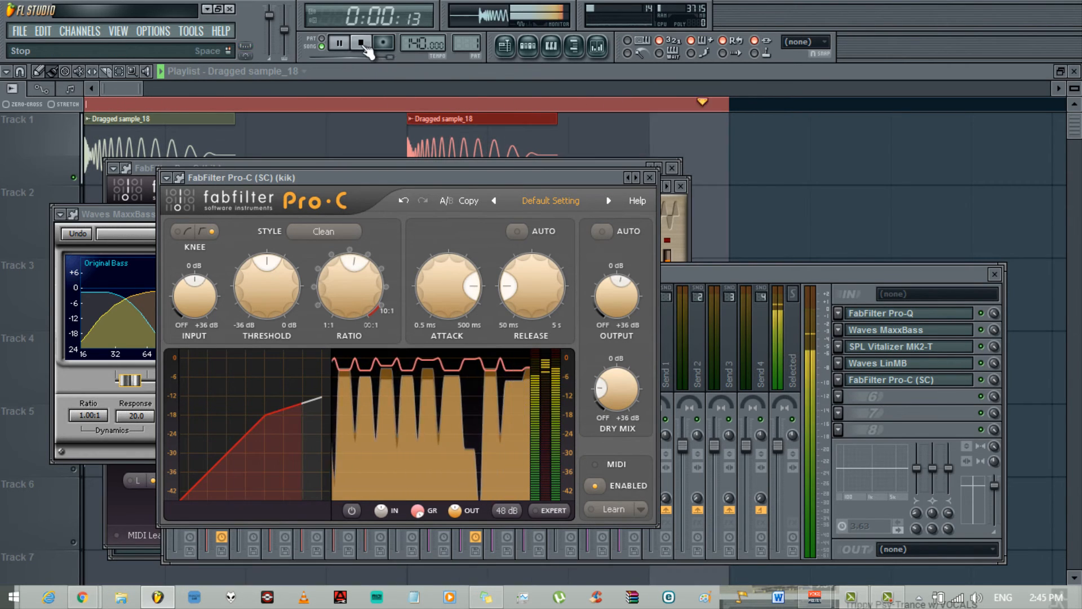
Step: Load iZotope Ozone 5 Maximizer into the sixth effect slot of the kik track and bring its whole window into view
click(840, 397)
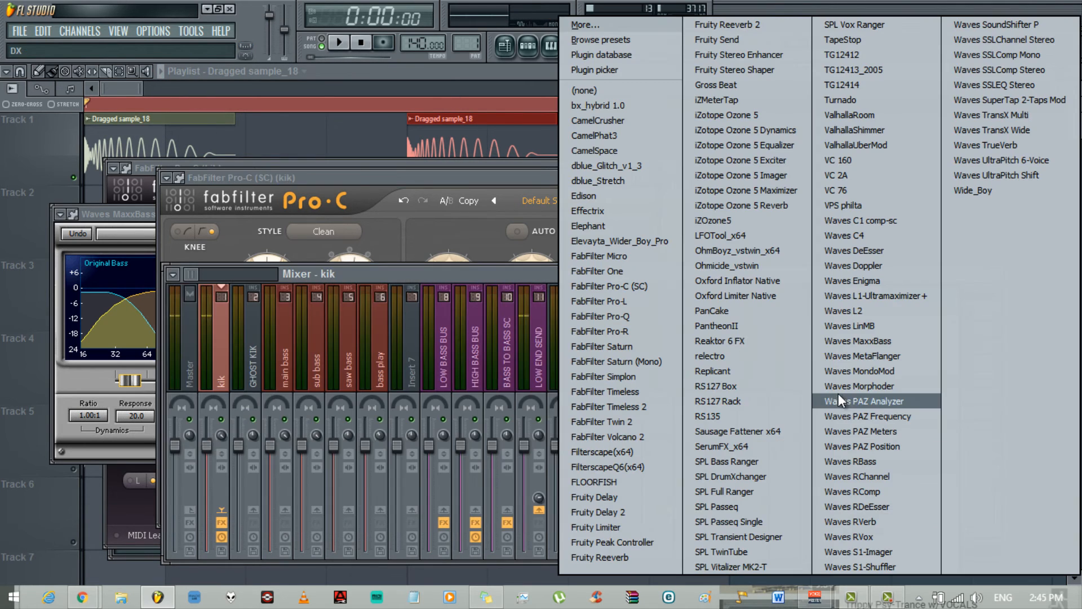
click(759, 194)
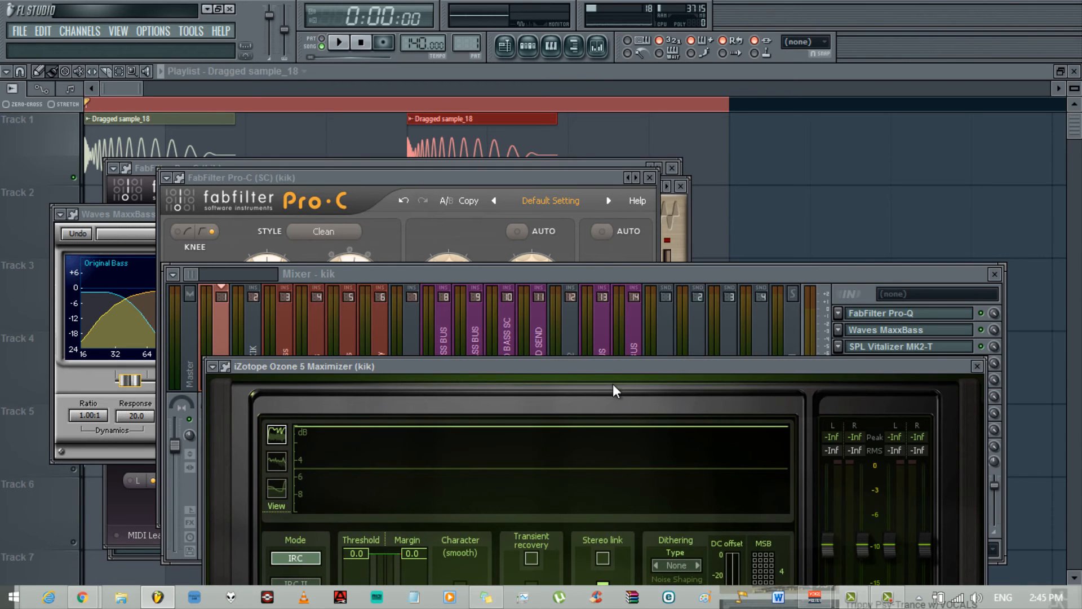
drag(612, 367, 546, 99)
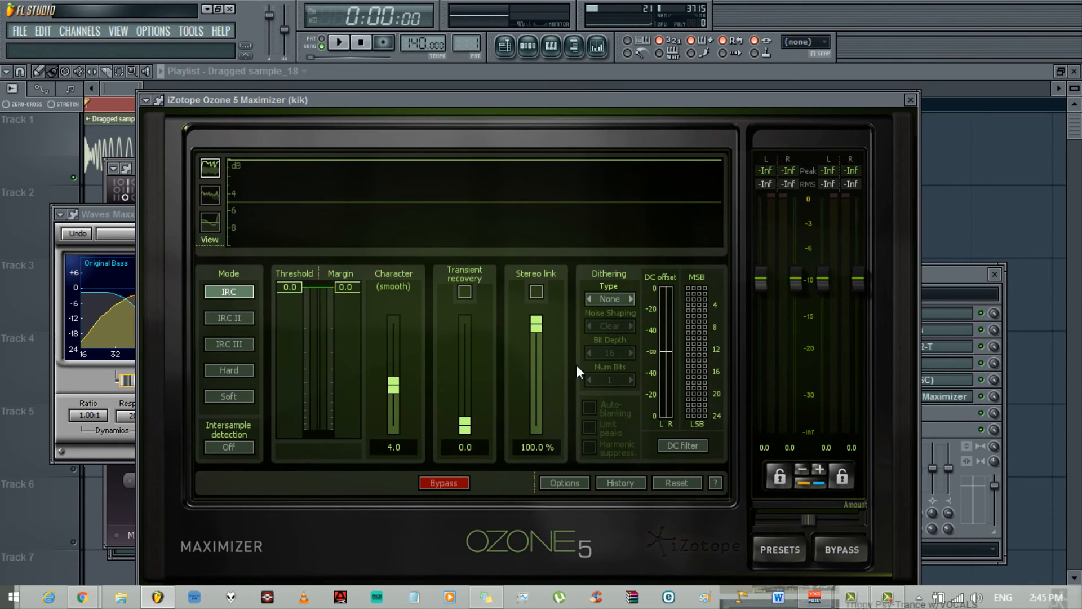
Step: Load the Analogish limiter preset in the Maximizer, close the preset list and move the window to uncover the mixer's effect slots
click(779, 549)
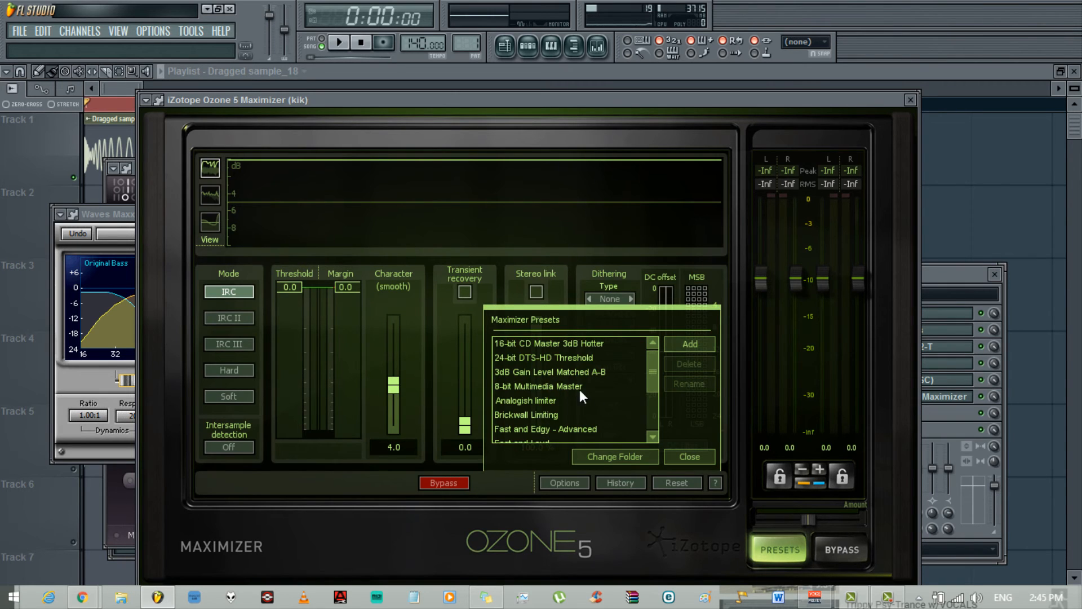
click(532, 400)
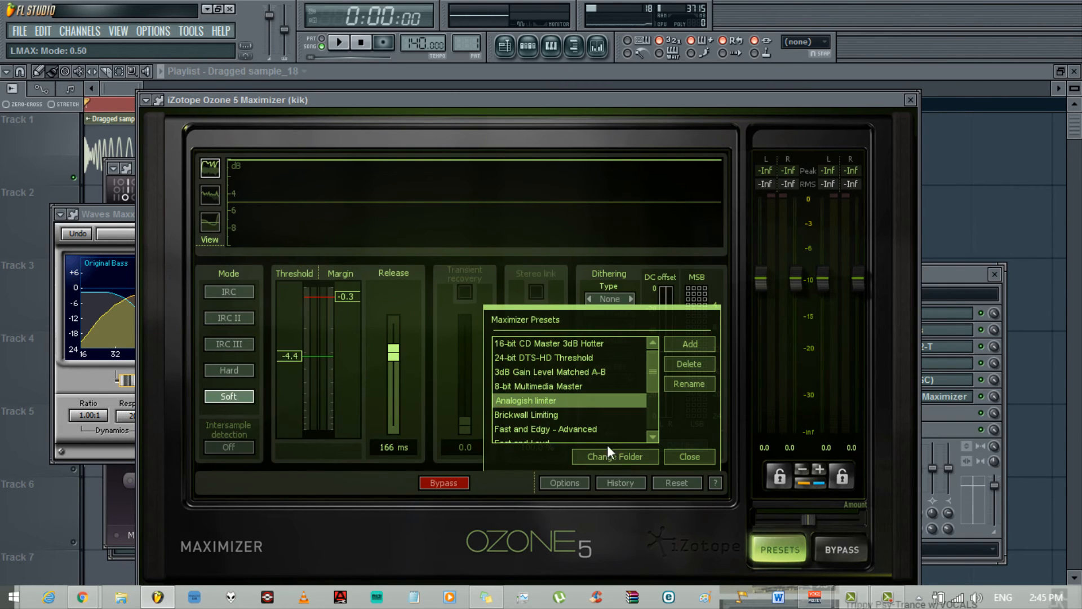
click(673, 455)
drag(570, 104, 441, 96)
Step: Play the kick and lower the Maximizer's output gain to -2.6 and its input gain to -1.9
click(340, 44)
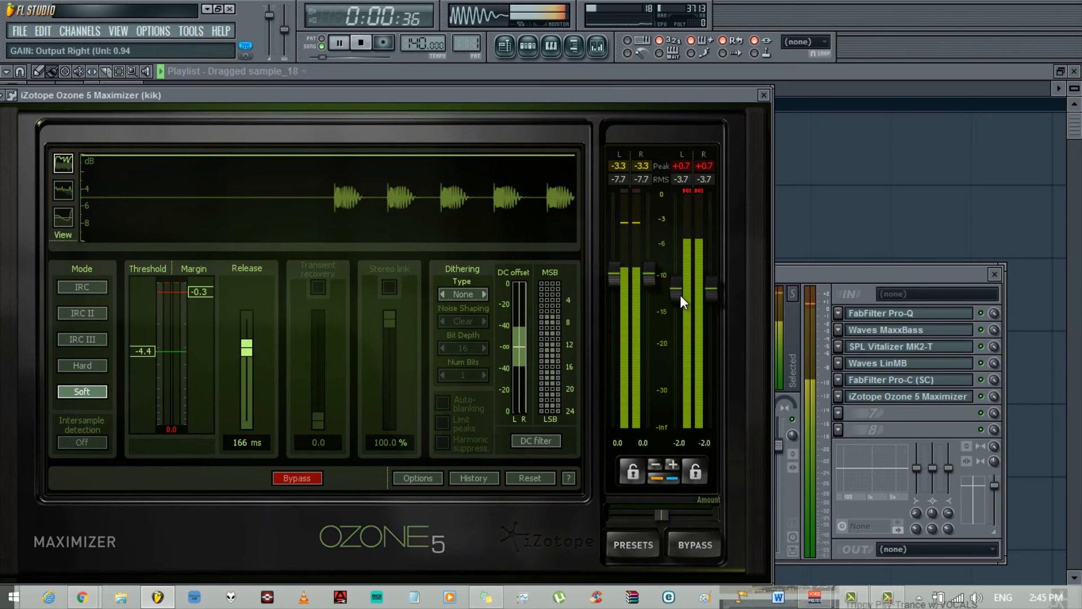
drag(680, 296, 675, 300)
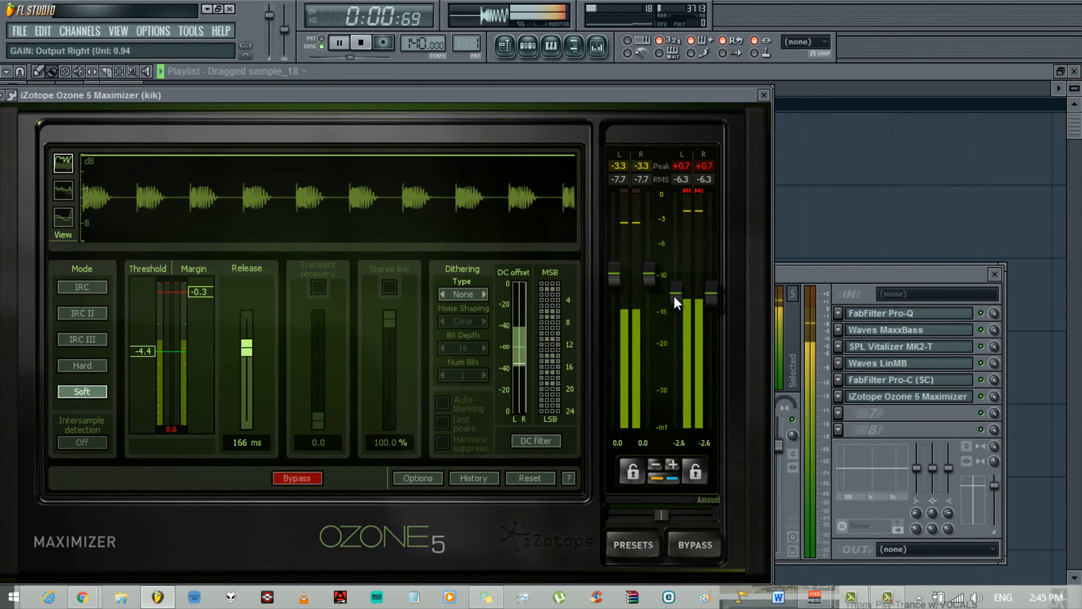
drag(652, 268, 660, 292)
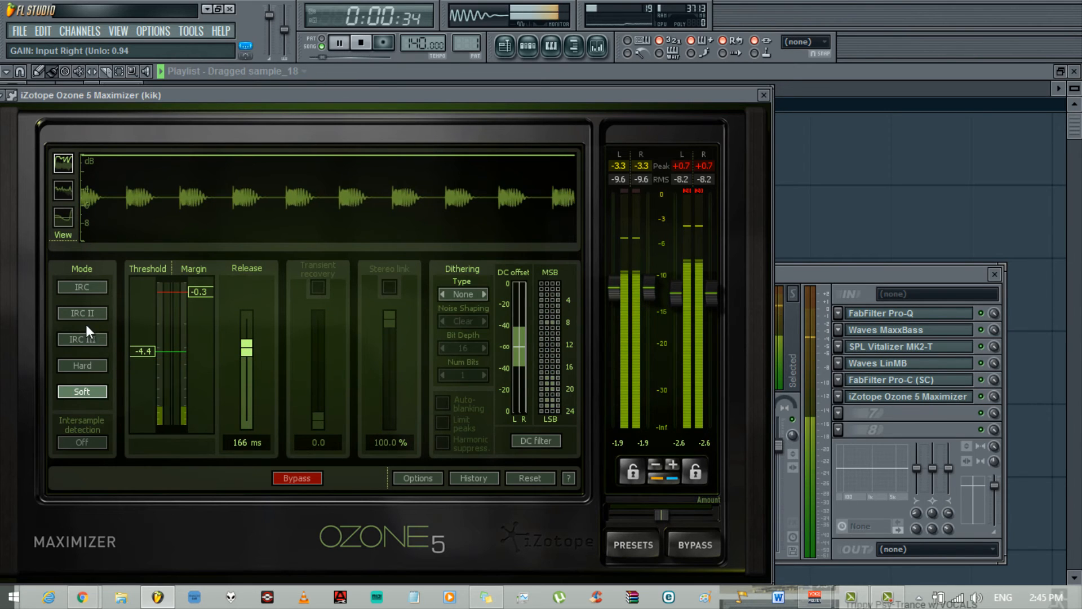
Step: Try the Maximizer's IRC modes, settle on IRC III and set the Character to 1.8
click(87, 287)
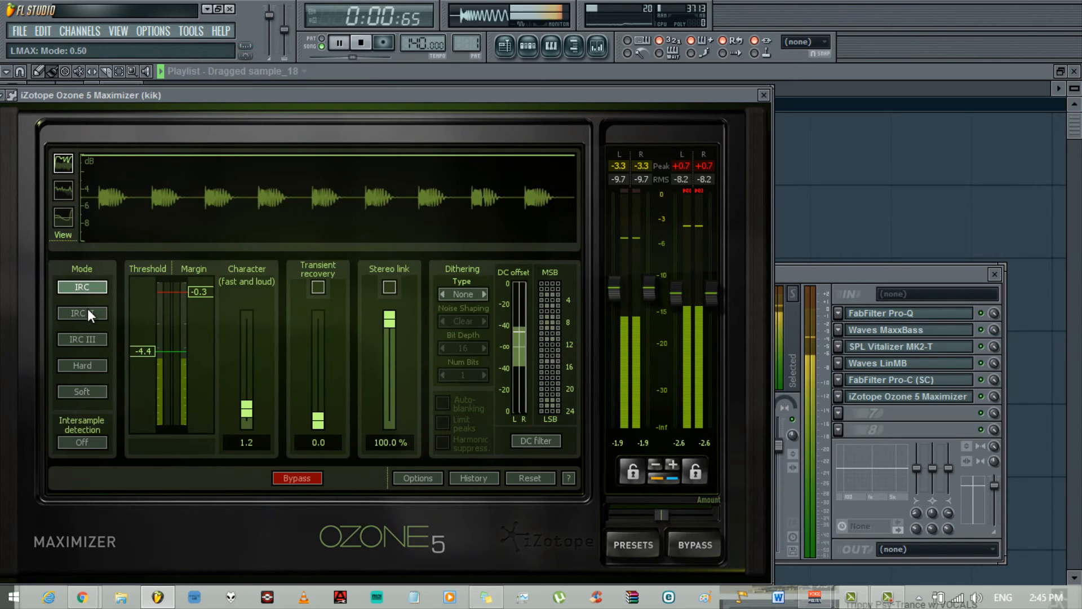
click(87, 314)
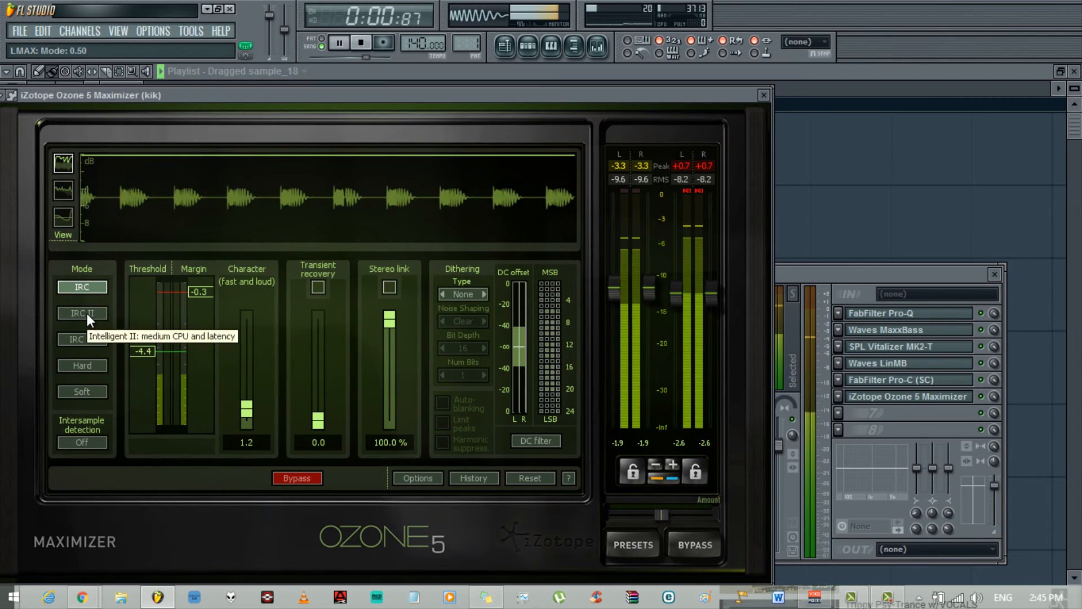
click(85, 344)
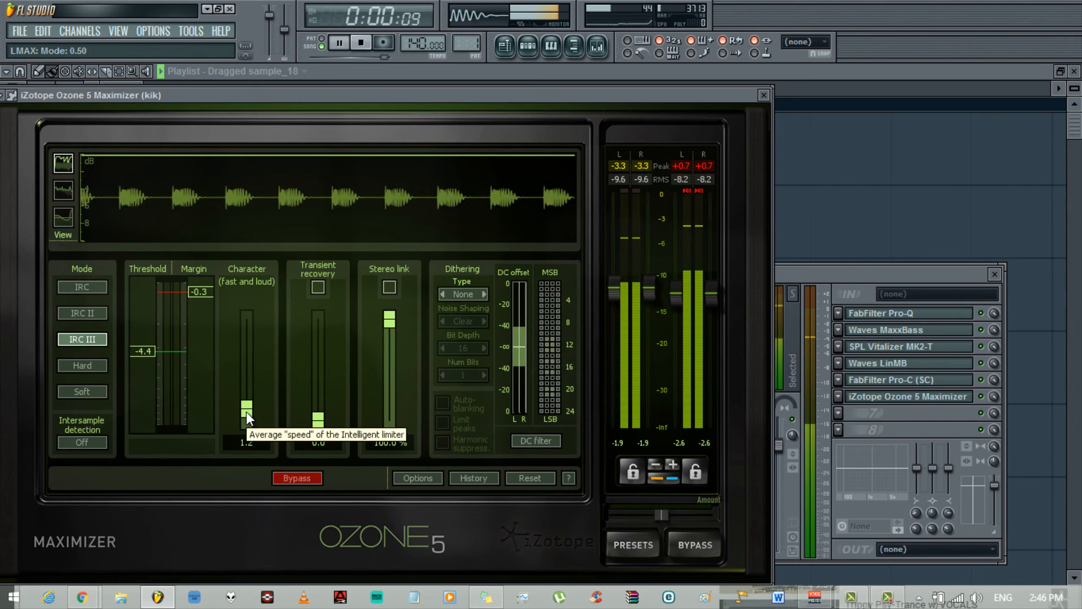
mouse_move(246, 411)
mouse_down()
mouse_move(245, 367)
mouse_move(239, 405)
mouse_up()
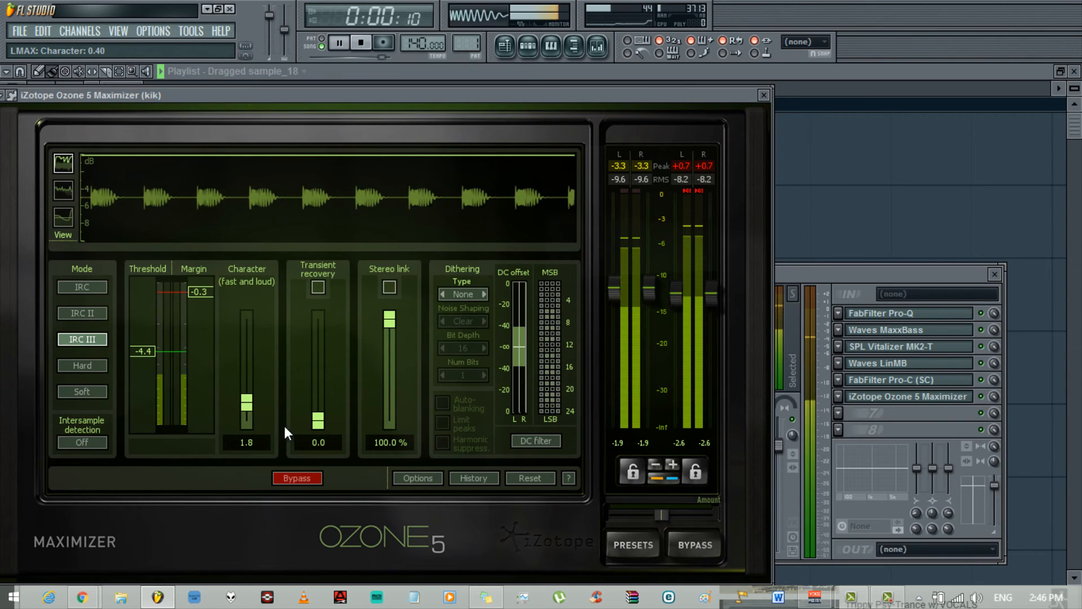
Step: Enable transient recovery at 182.8 and stereo link at 19.5 % in the Maximizer
click(318, 287)
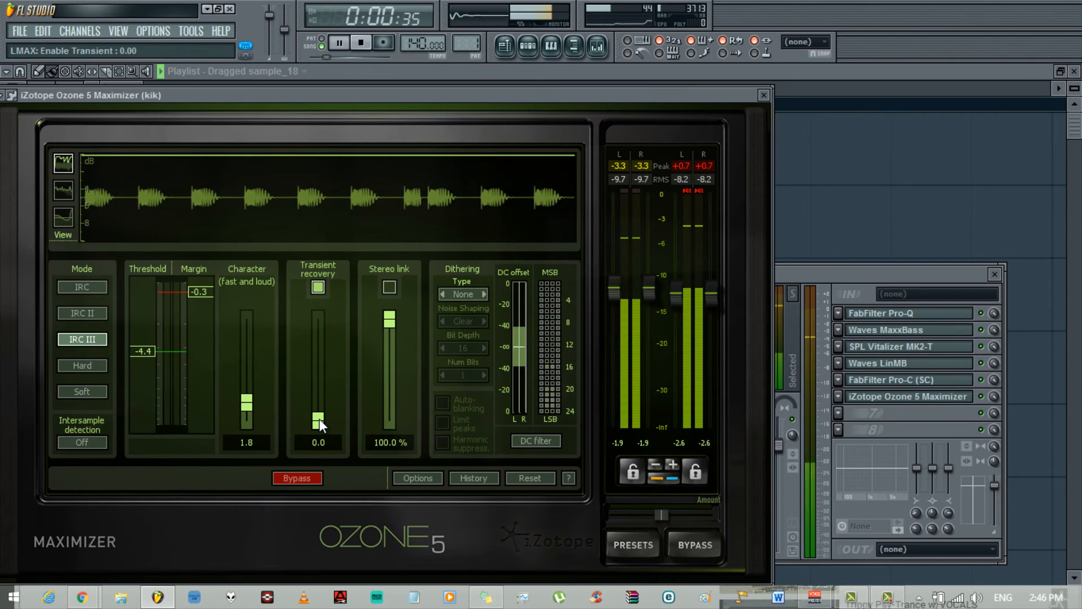
drag(319, 418, 317, 326)
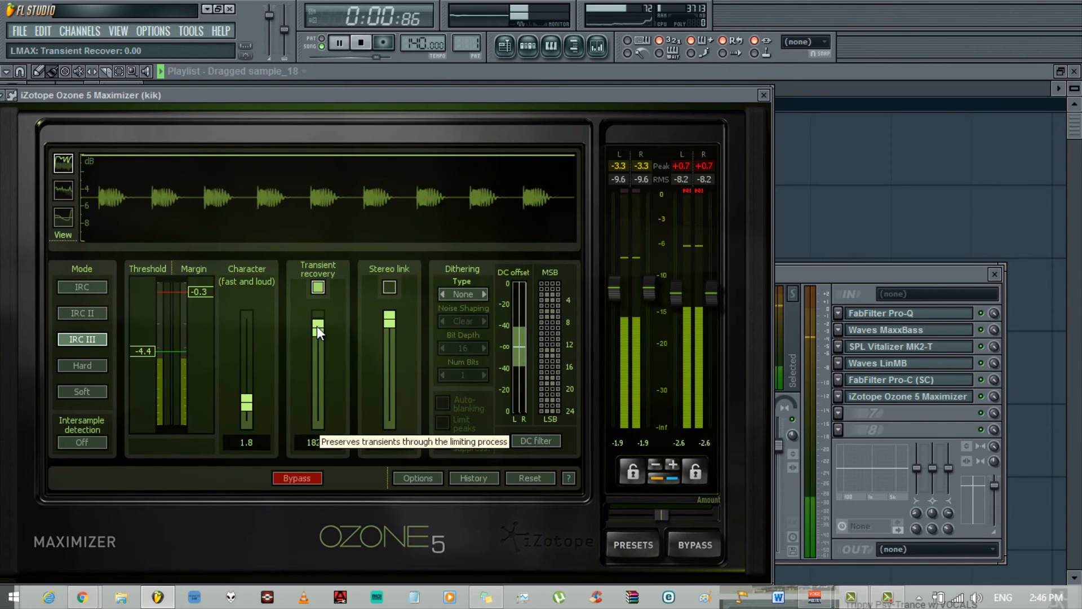
drag(387, 322, 383, 401)
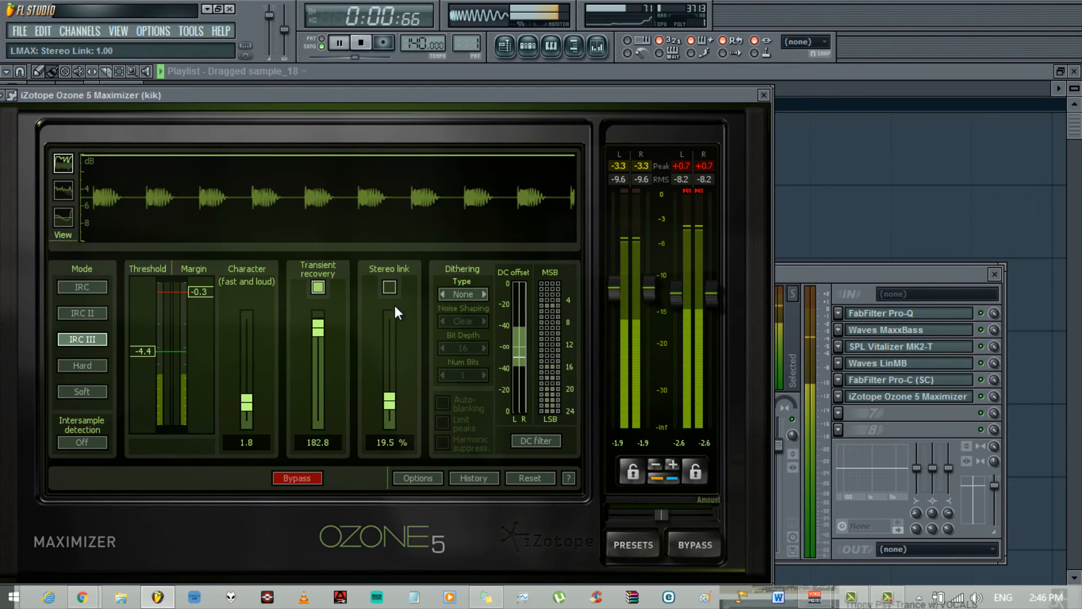
click(390, 288)
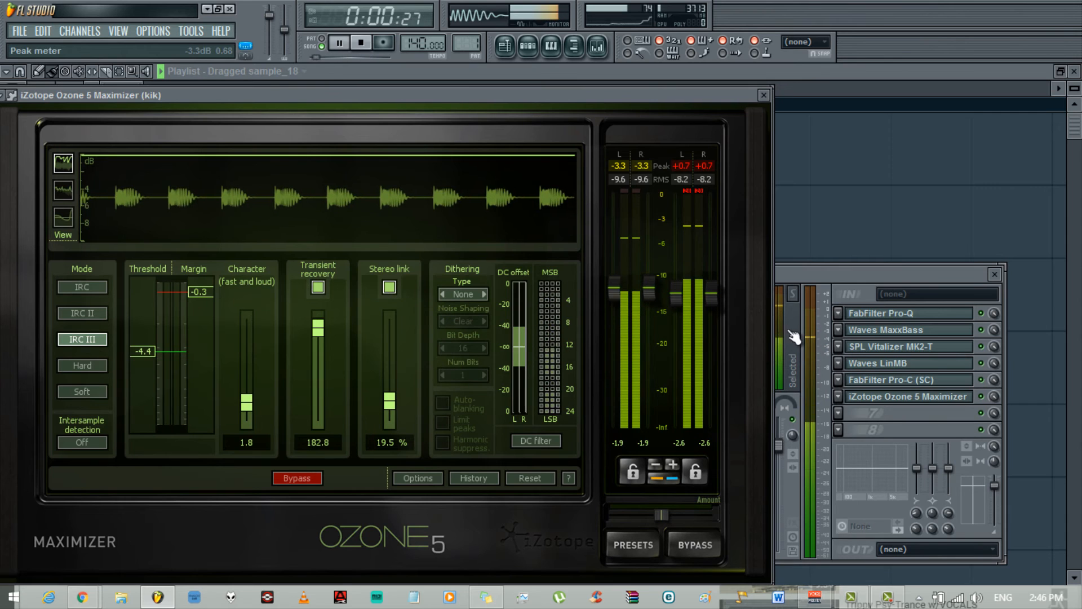
Step: Reset the Maximizer's output peak readout and raise the output gain to -1.9
click(684, 165)
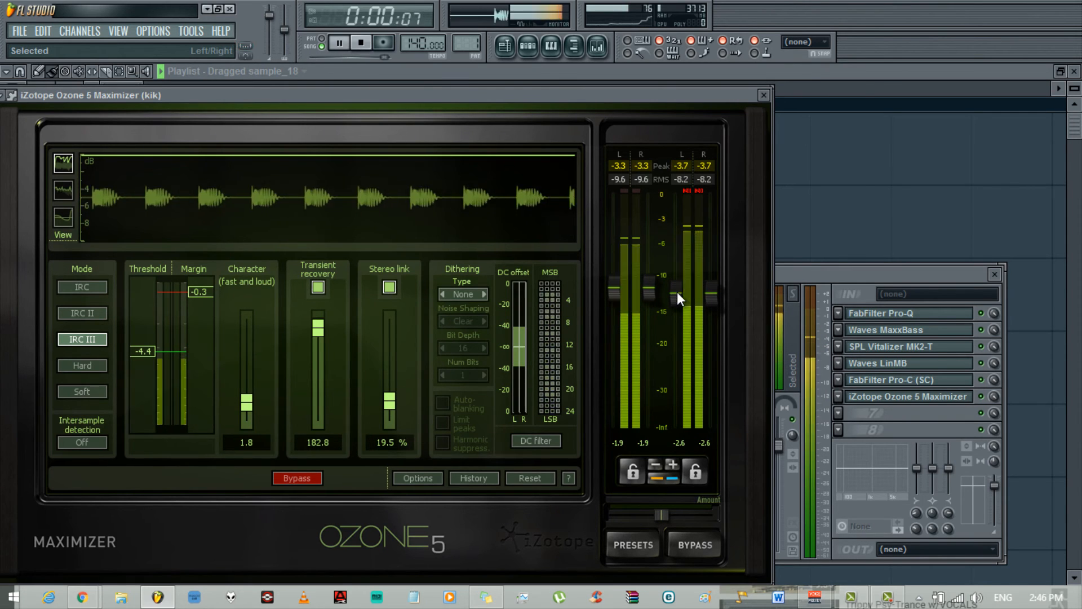
drag(678, 292, 677, 288)
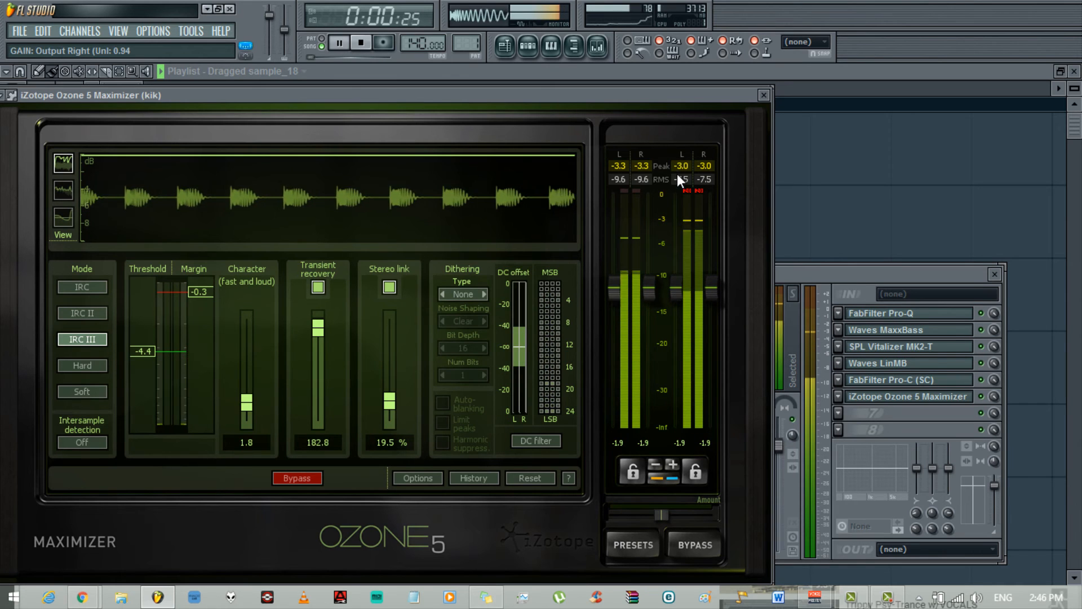
Step: Raise the Maximizer's input gain to -0.2 and output gain to -1.3 during playback, and stop the kick
drag(651, 291, 654, 279)
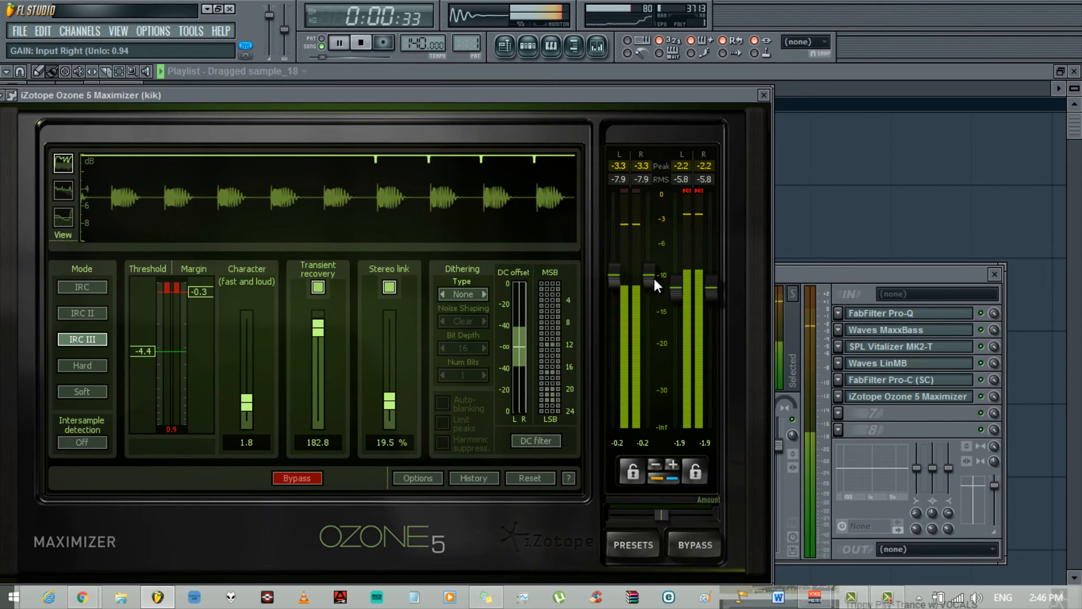
click(688, 191)
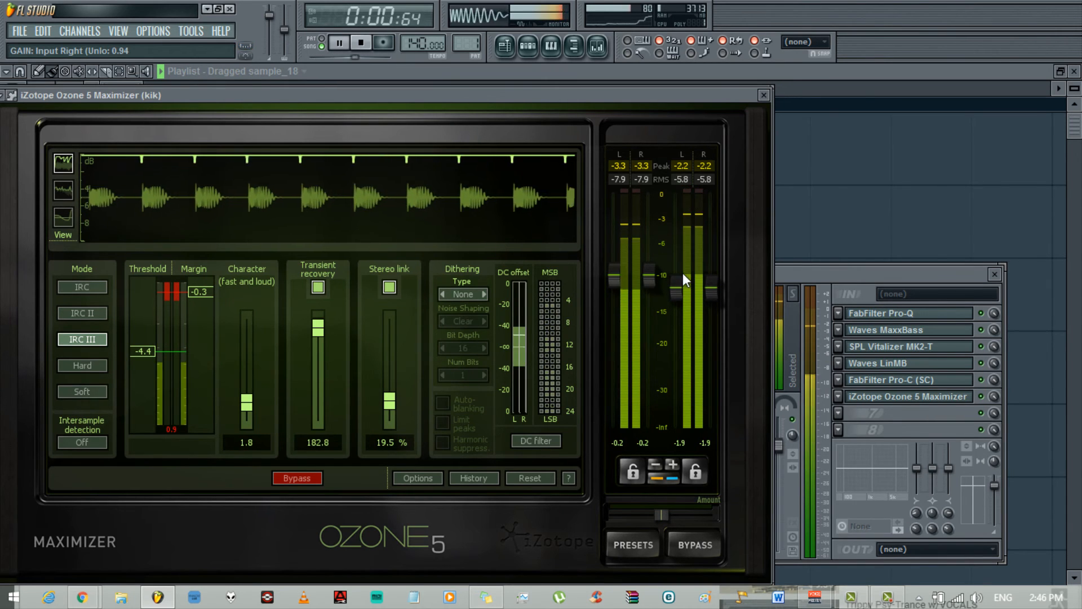
drag(681, 284, 681, 280)
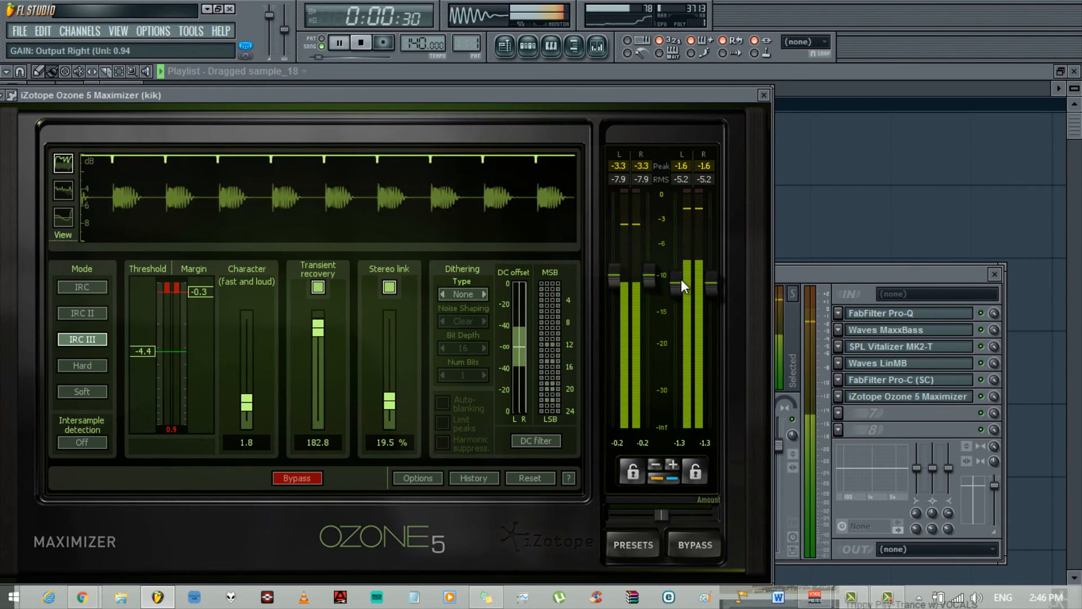
key(space)
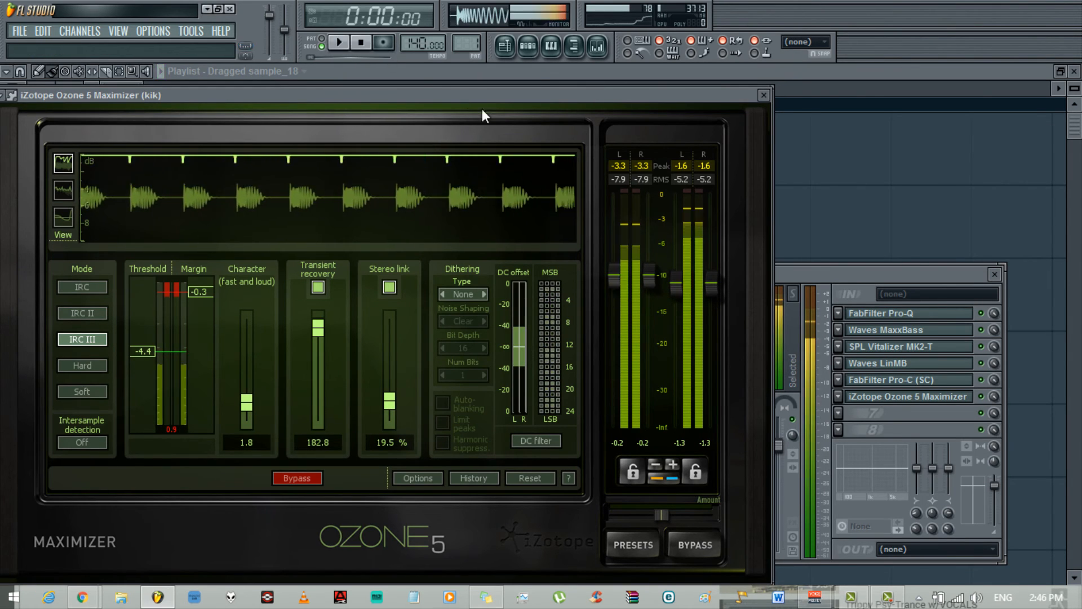
Step: Add FabFilter Pro-L after the Maximizer on the kik track and set its advanced style to Transparent
click(838, 413)
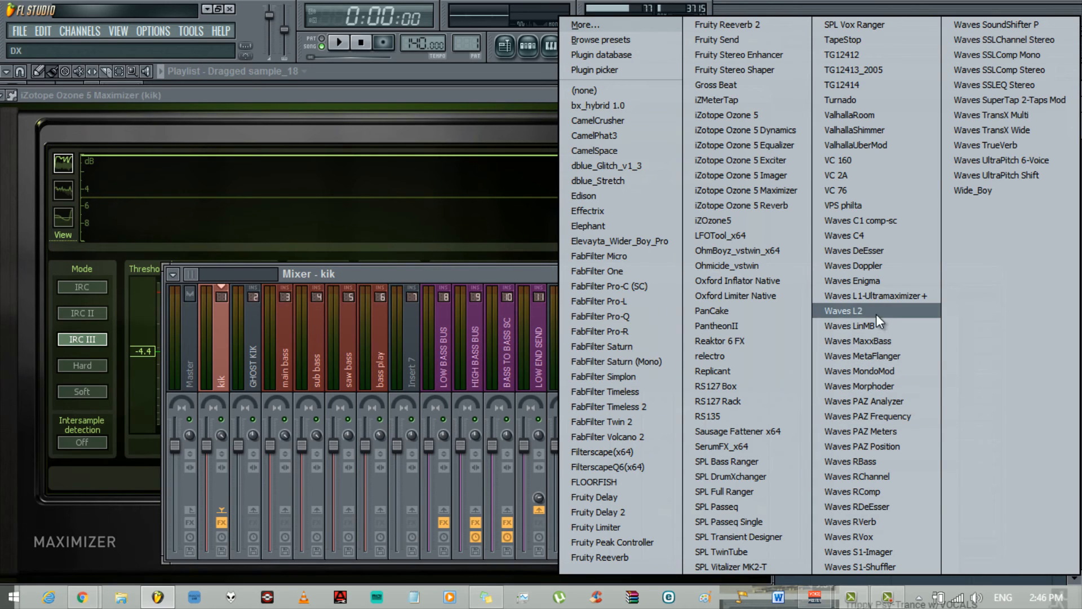
click(621, 300)
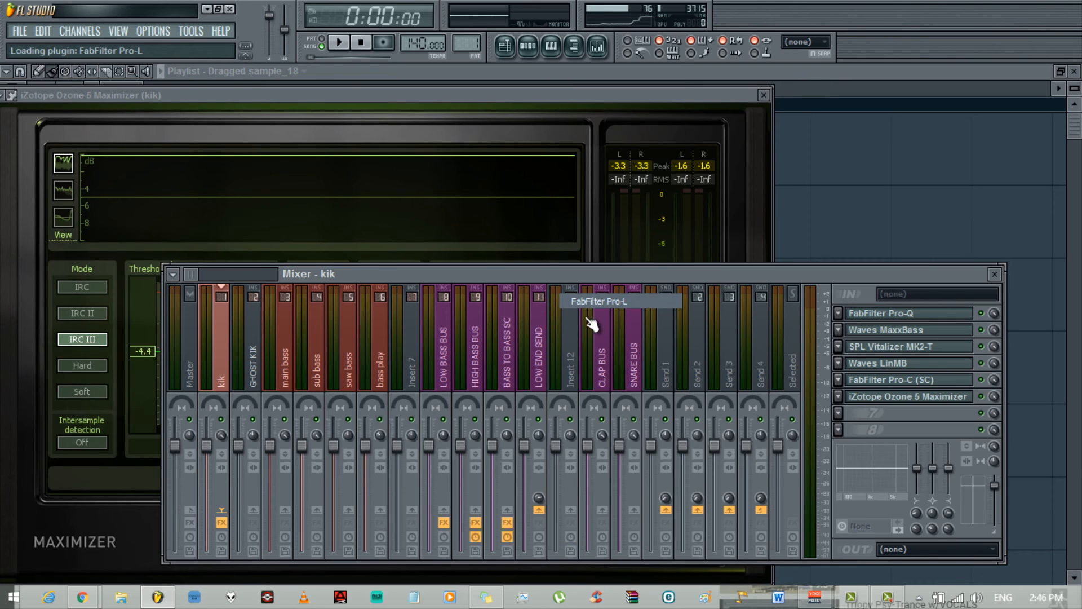
drag(468, 405, 478, 166)
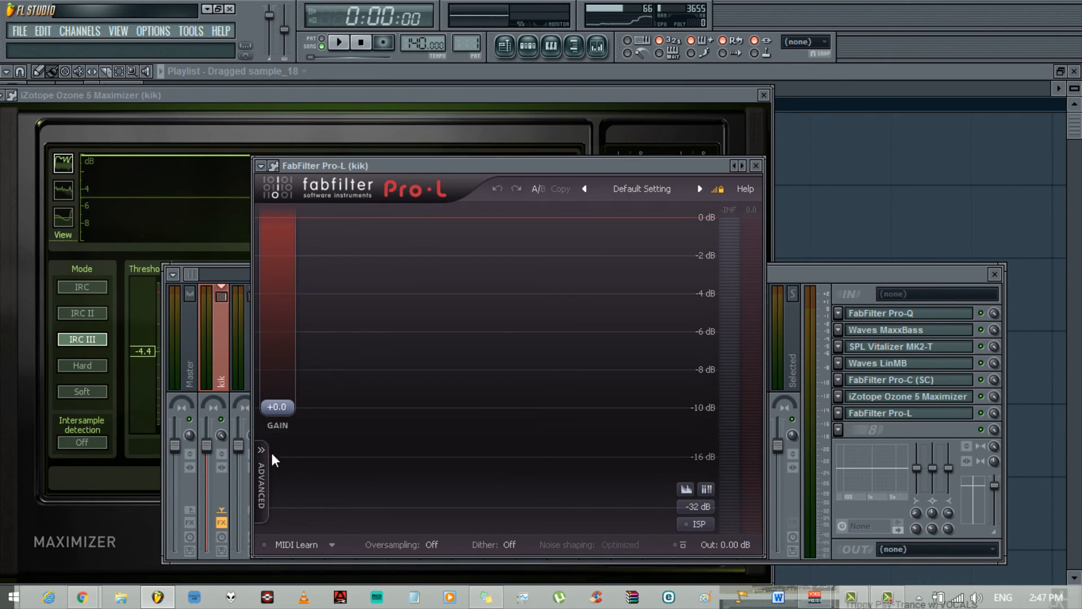
click(262, 478)
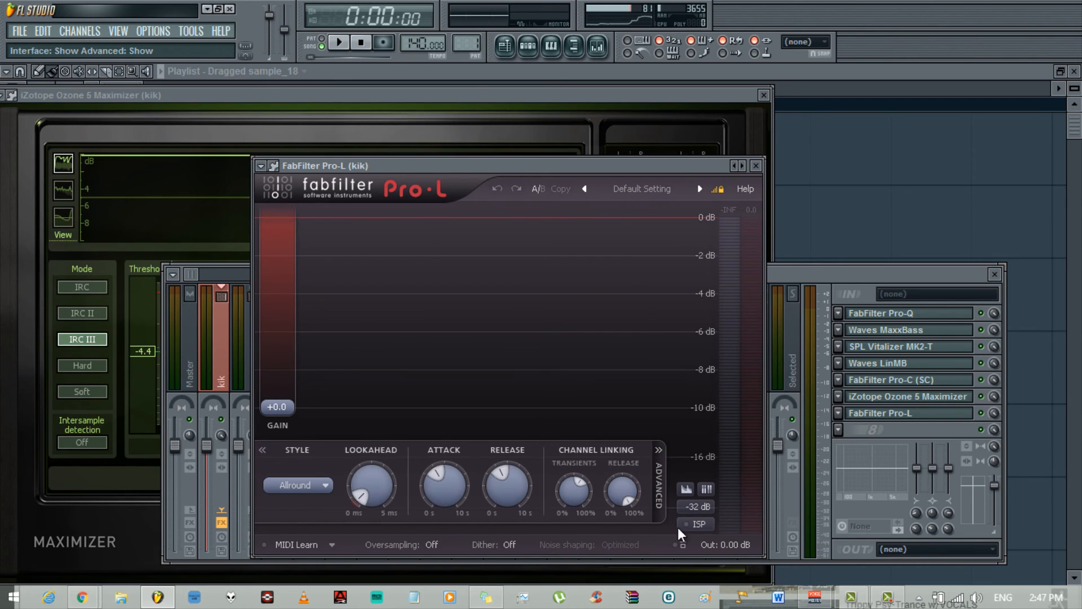
click(310, 492)
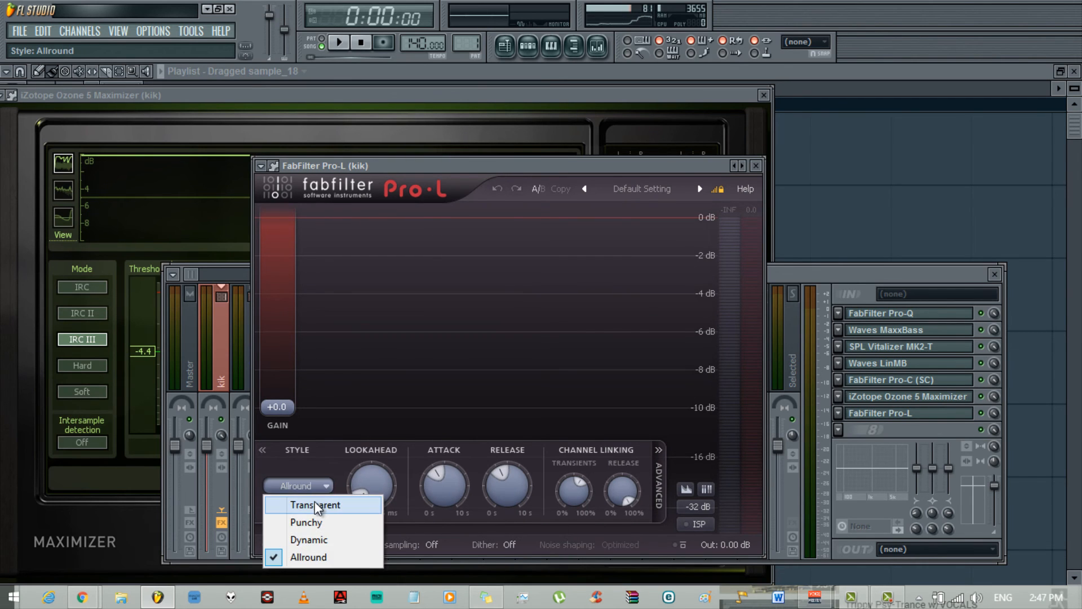
click(315, 502)
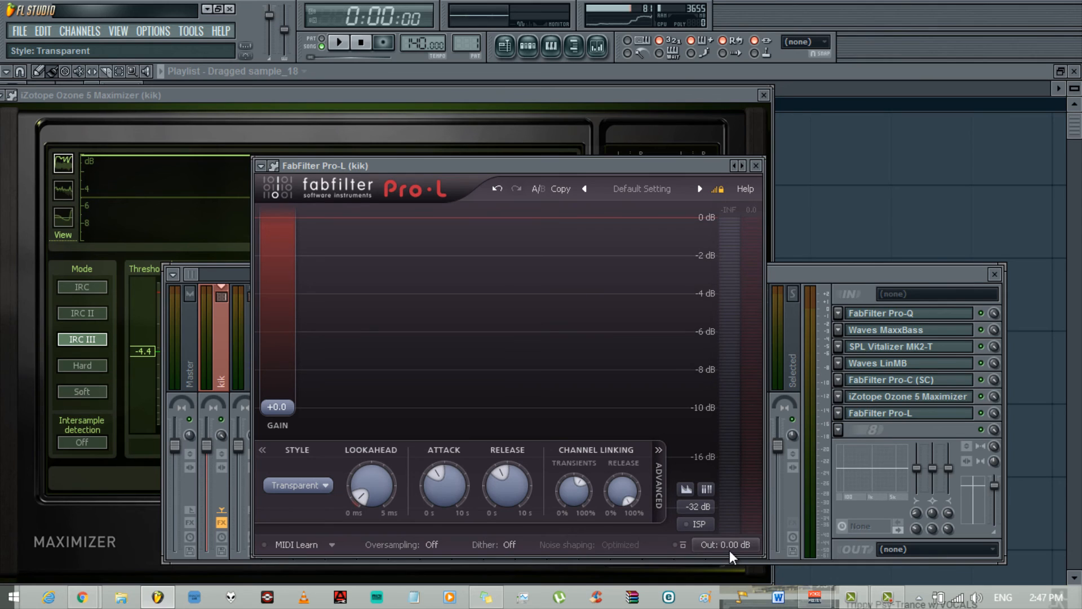
Step: Load Pro-L's Dance & Electronica preset "Electronica - Big Kick bM" and play the kick briefly through it
mouse_move(732, 549)
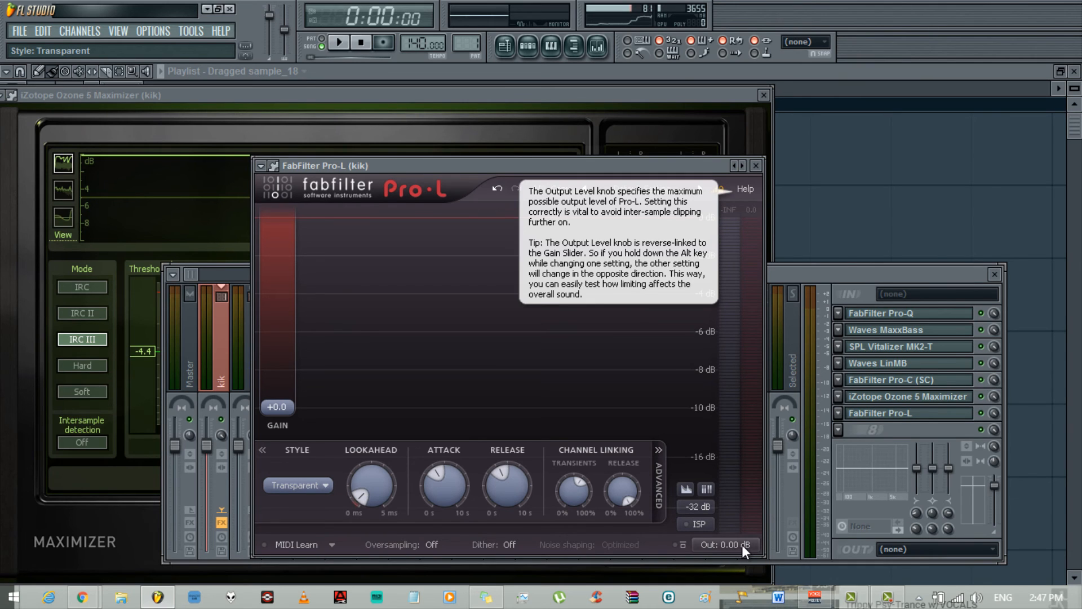
click(657, 193)
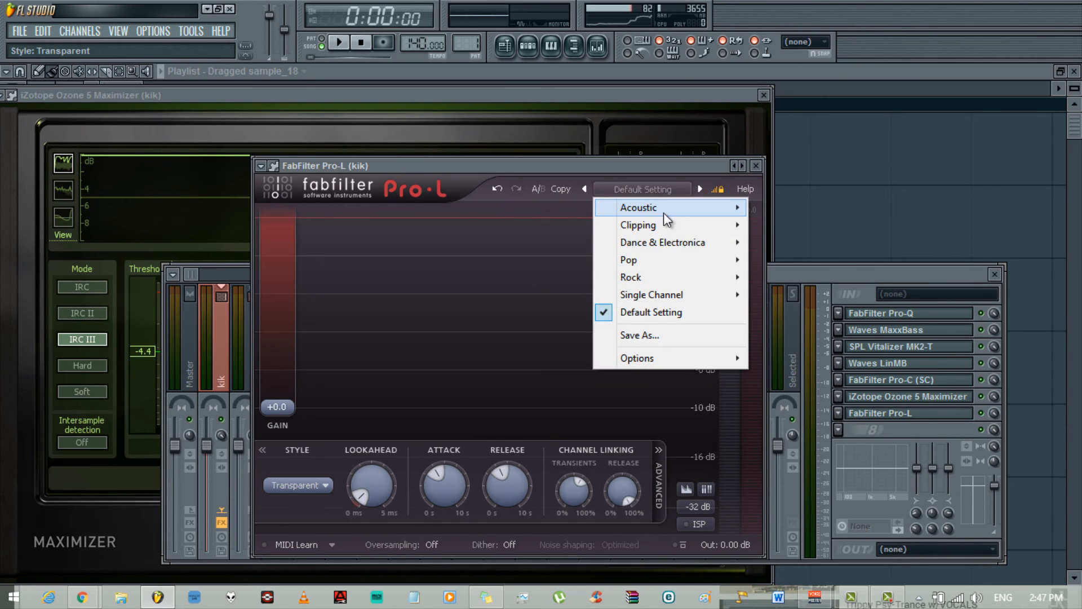
mouse_move(669, 236)
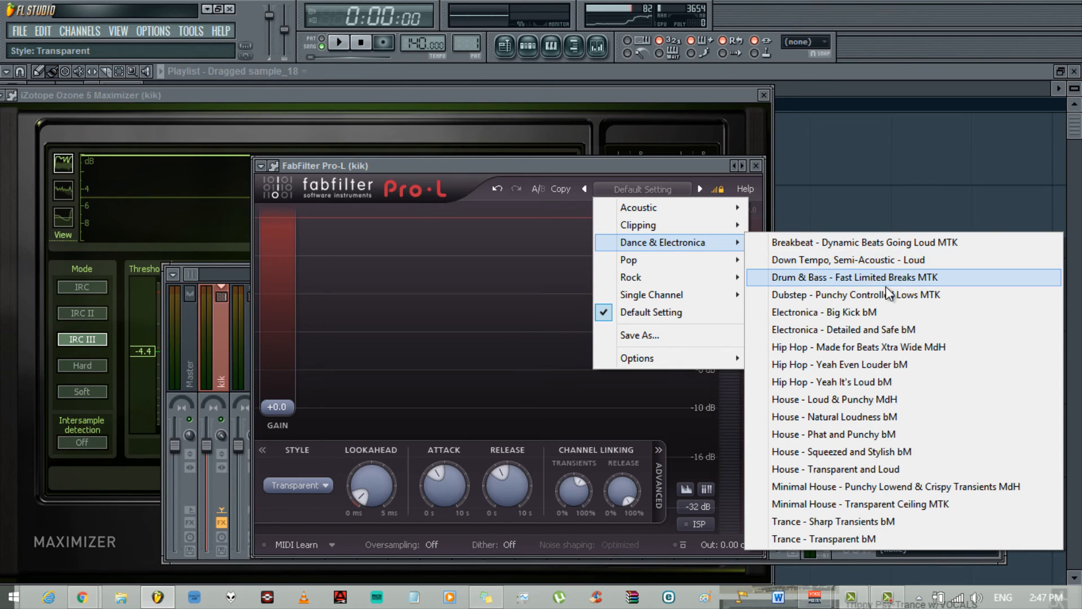
click(881, 314)
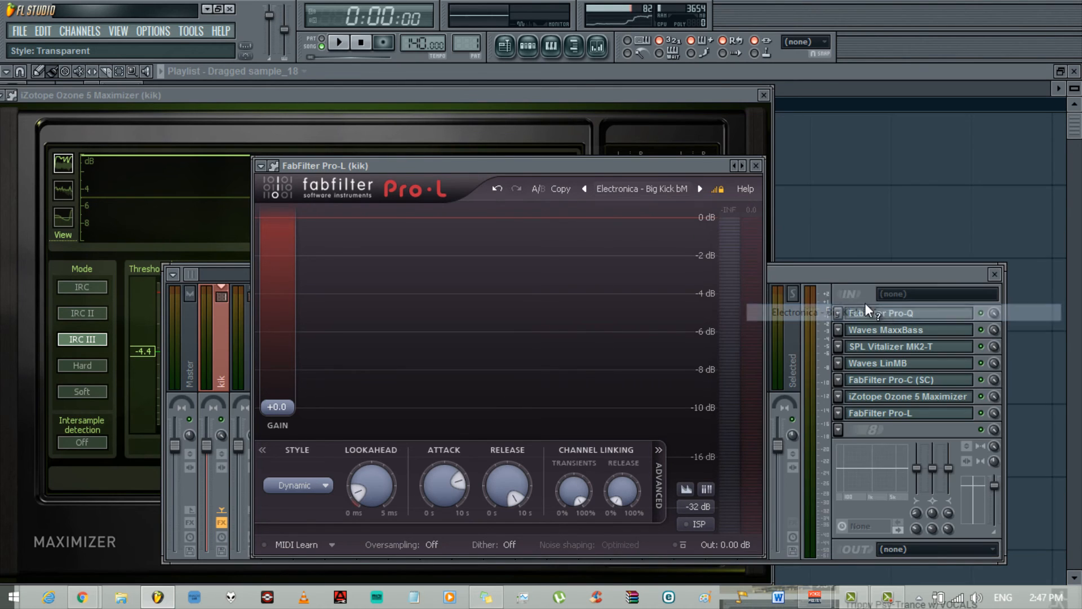
click(346, 43)
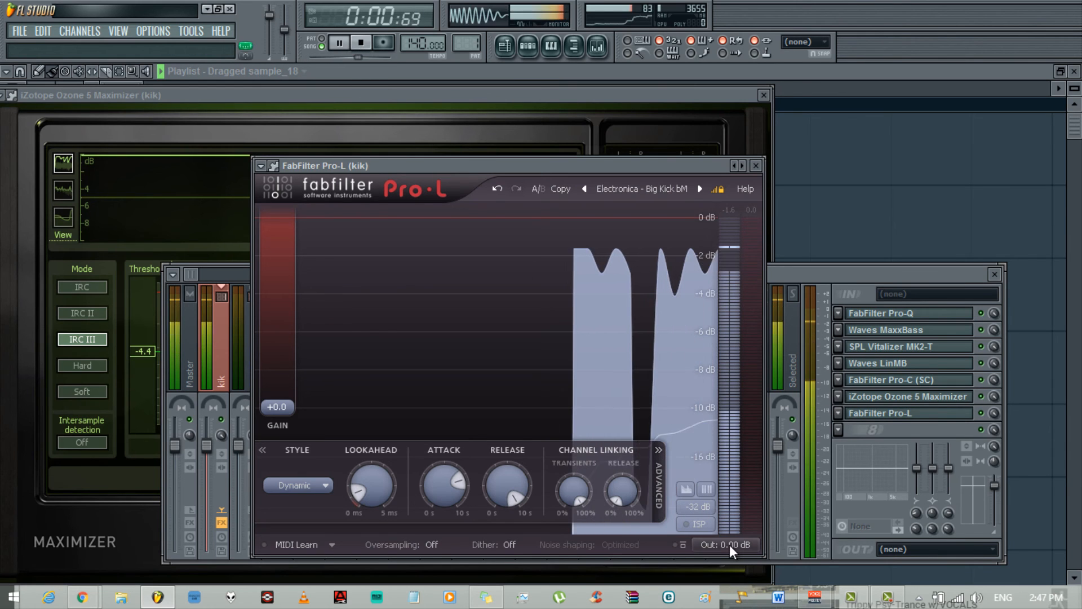
click(361, 43)
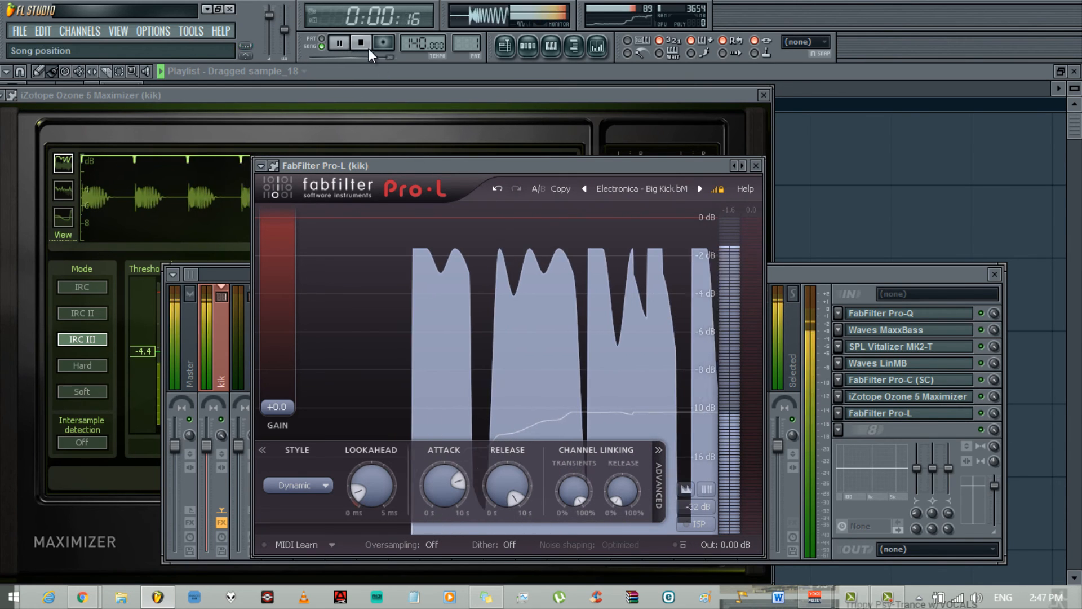
Step: Reposition Pro-L and close the Maximizer, Pro-C, LinMB, Pro-Q, MaxxBass and channel settings windows
drag(434, 160, 429, 194)
click(767, 95)
click(766, 94)
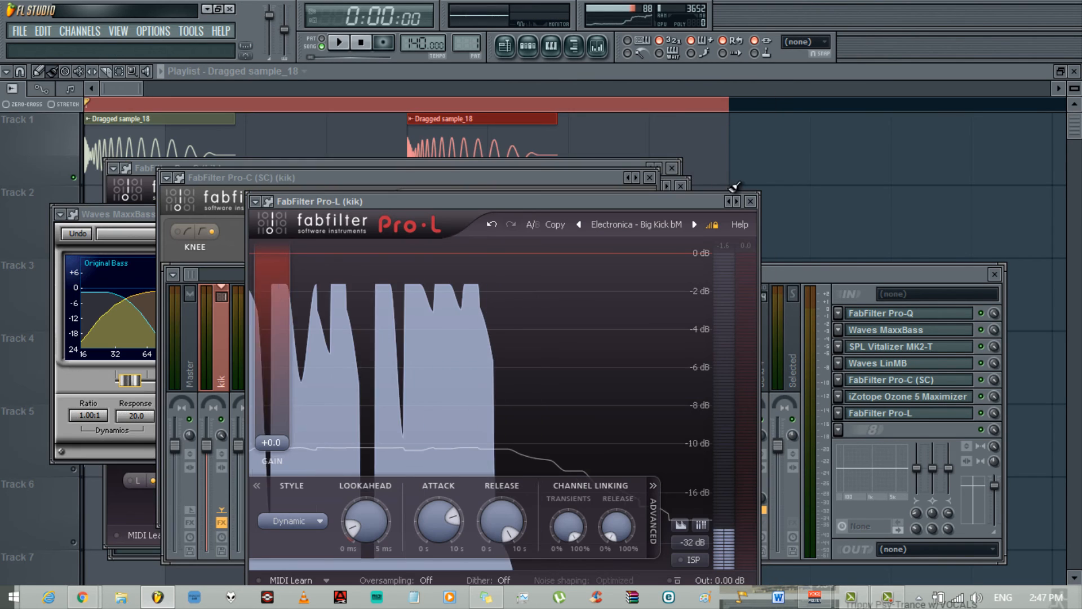
click(650, 177)
click(649, 178)
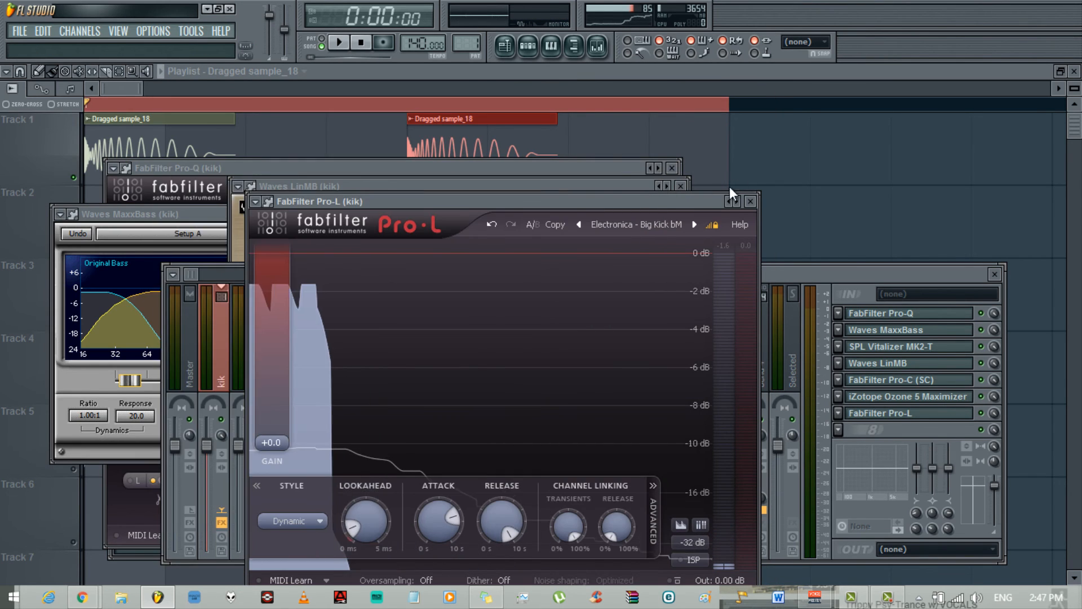
click(673, 169)
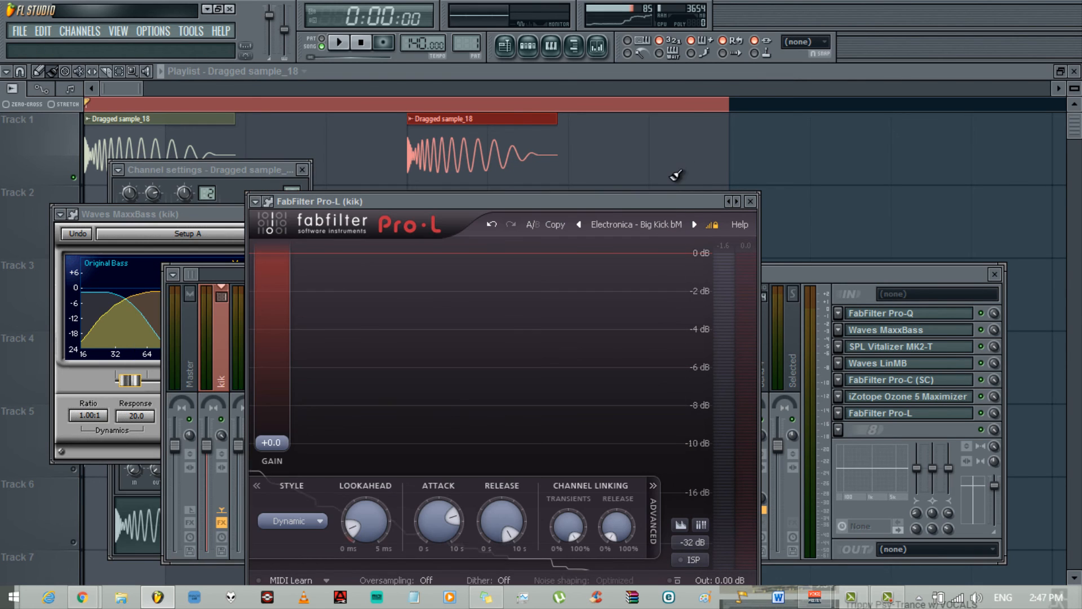
click(214, 215)
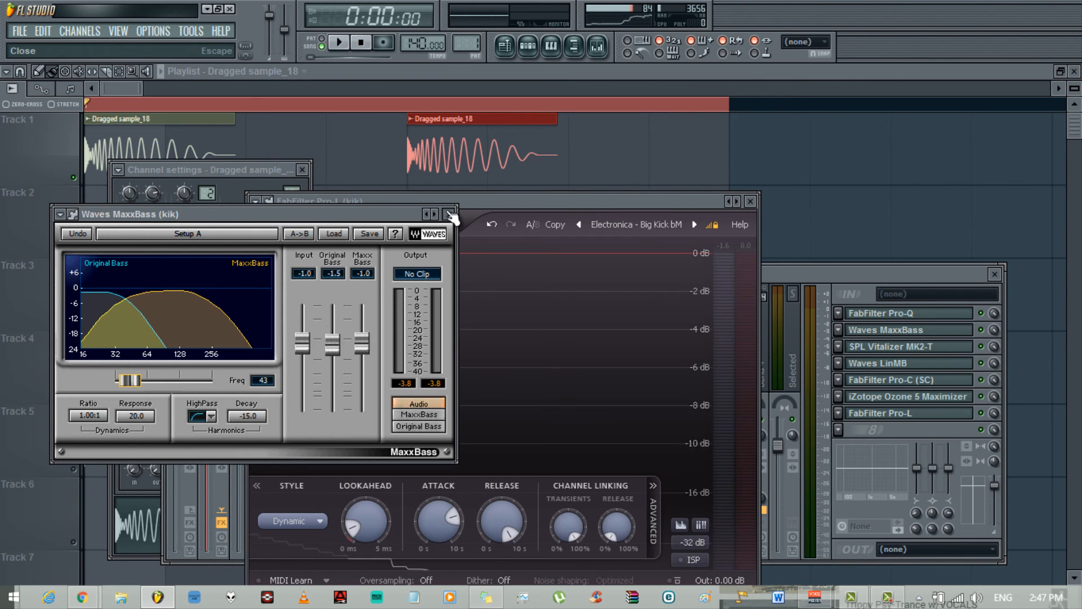
click(443, 214)
click(305, 175)
click(304, 171)
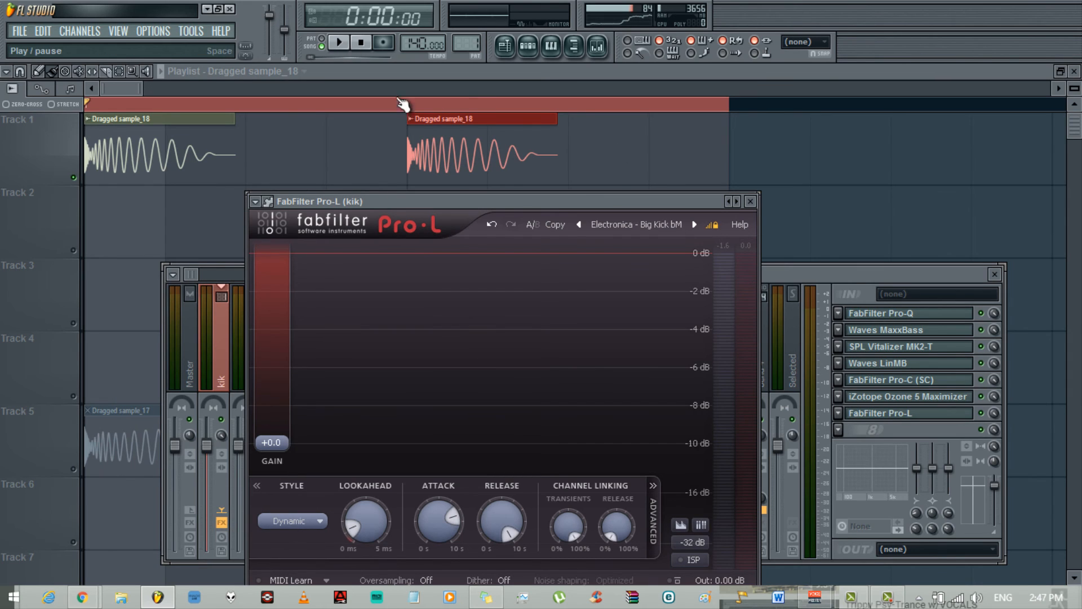
Step: Set Pro-L's output level to -1.00 dB and its limiting style to Transparent
click(713, 574)
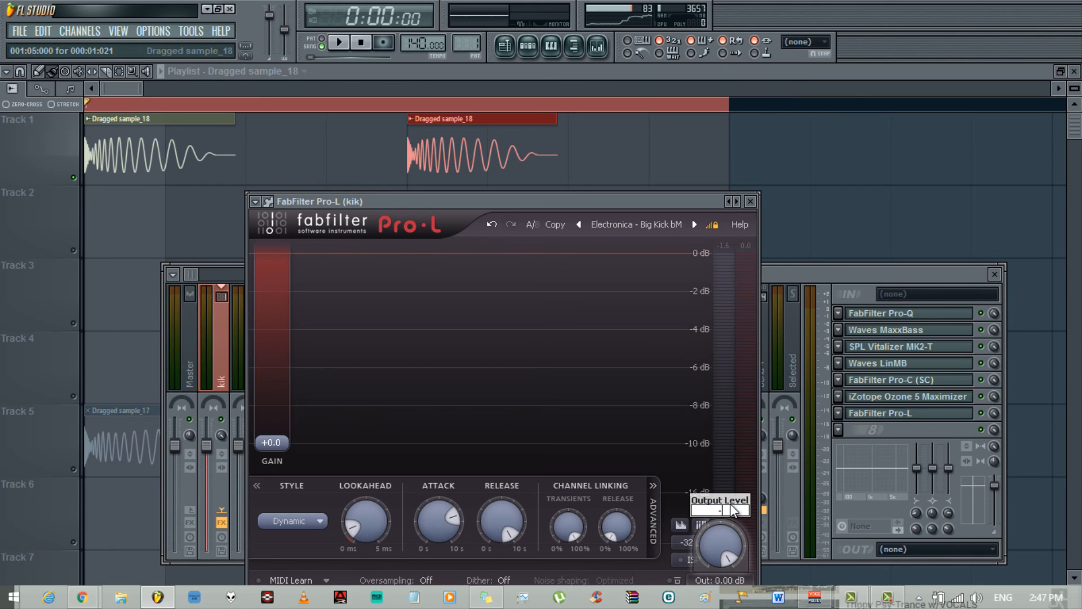
key(Return)
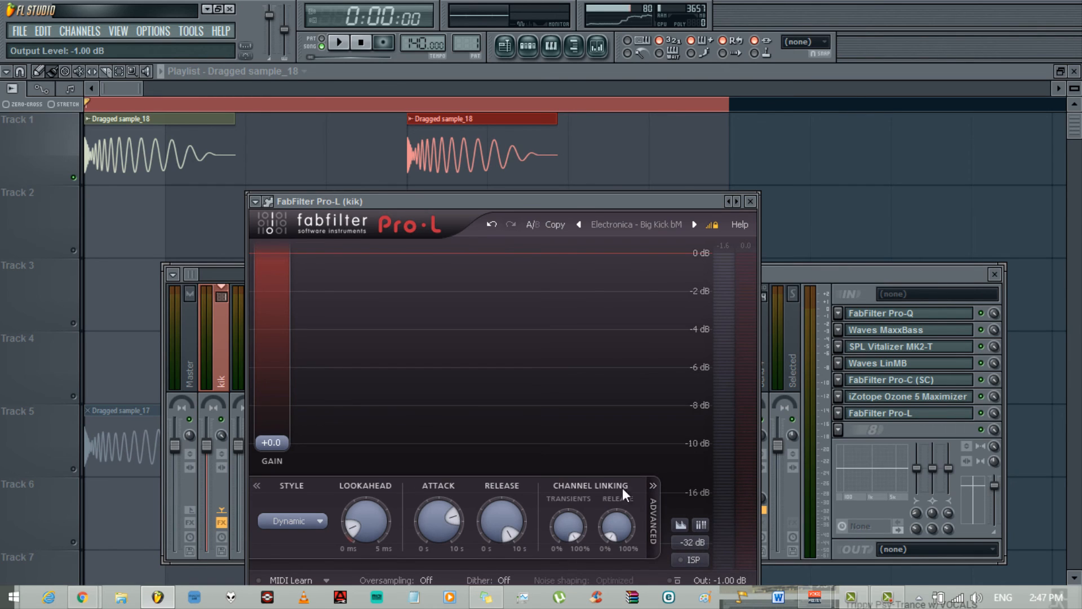
click(296, 524)
click(310, 464)
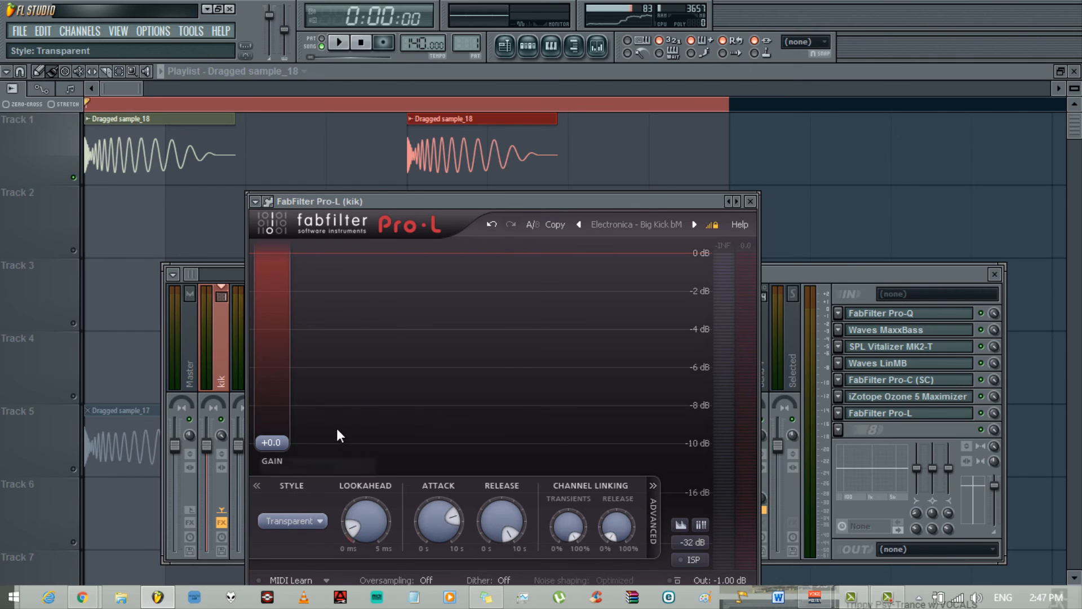
Step: Play the kick while raising Pro-L's gain to +2.4 dB, and close the plugin and halt playback
click(339, 42)
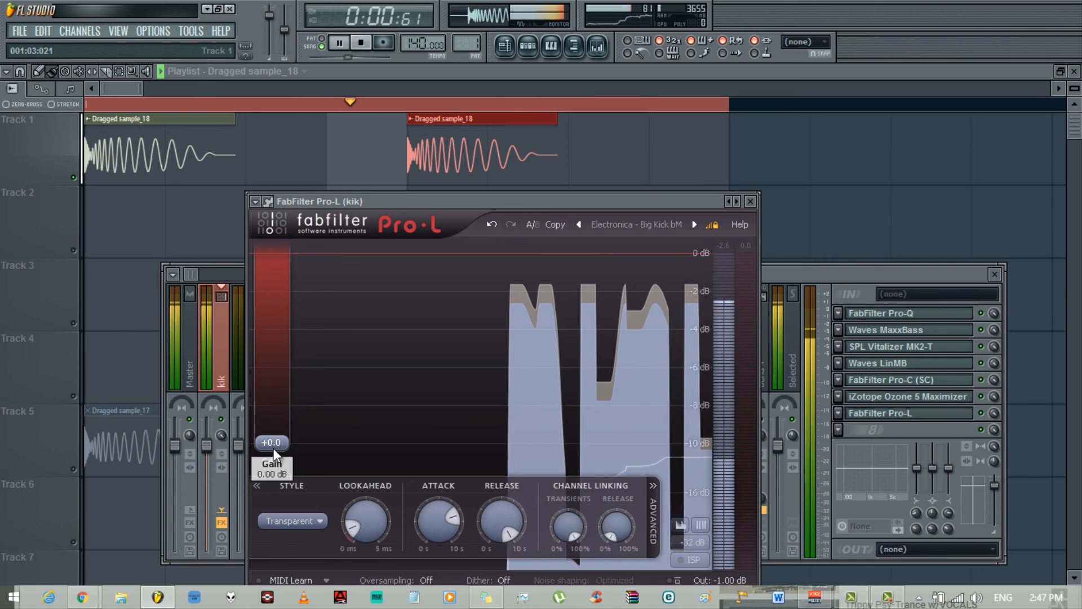
drag(275, 447, 279, 436)
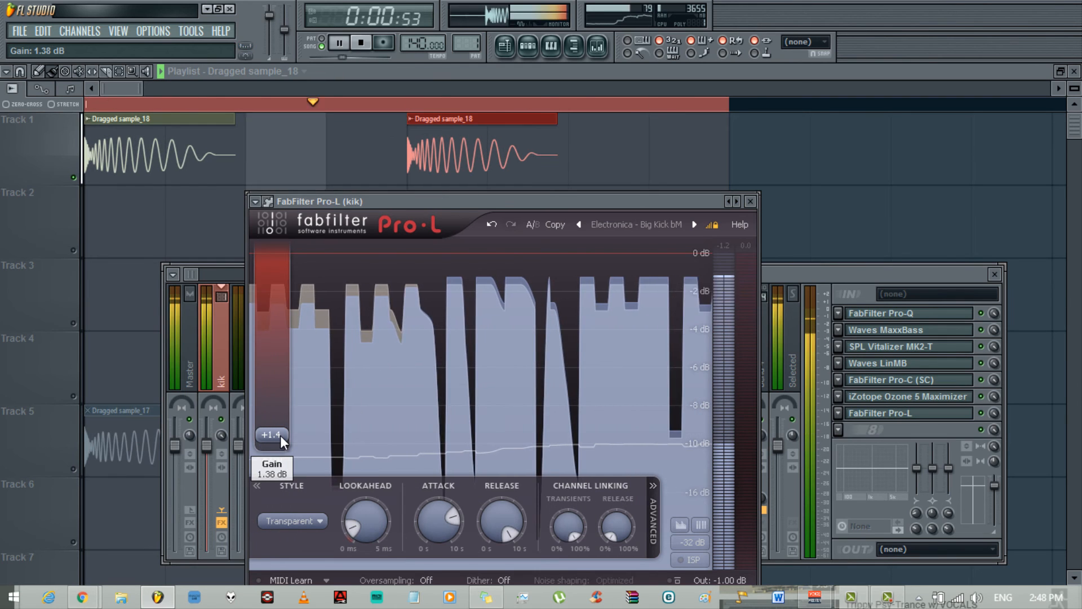
drag(282, 434, 285, 429)
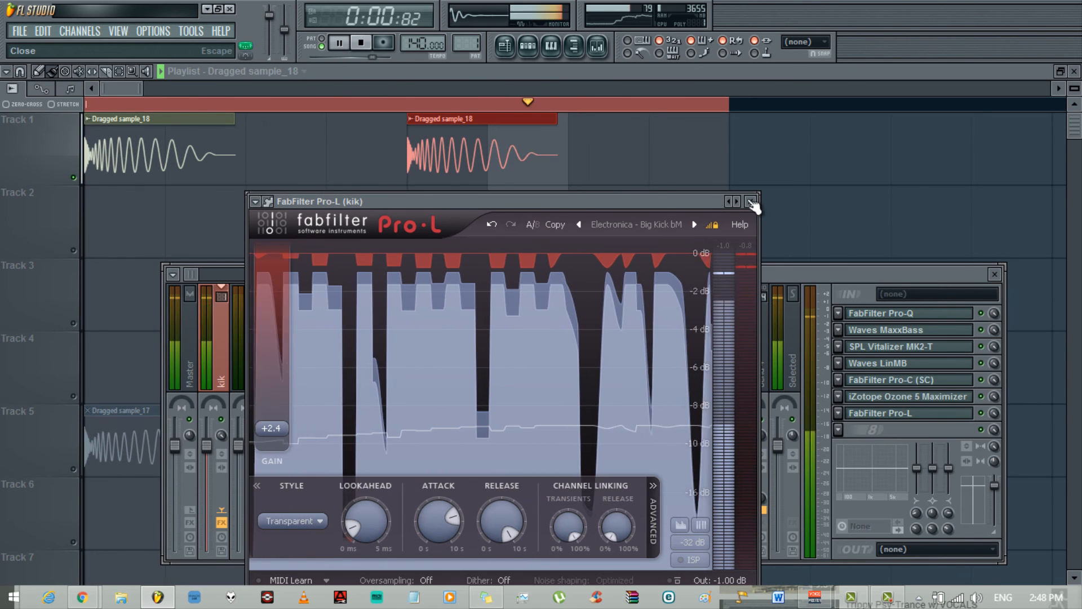
click(751, 201)
click(360, 42)
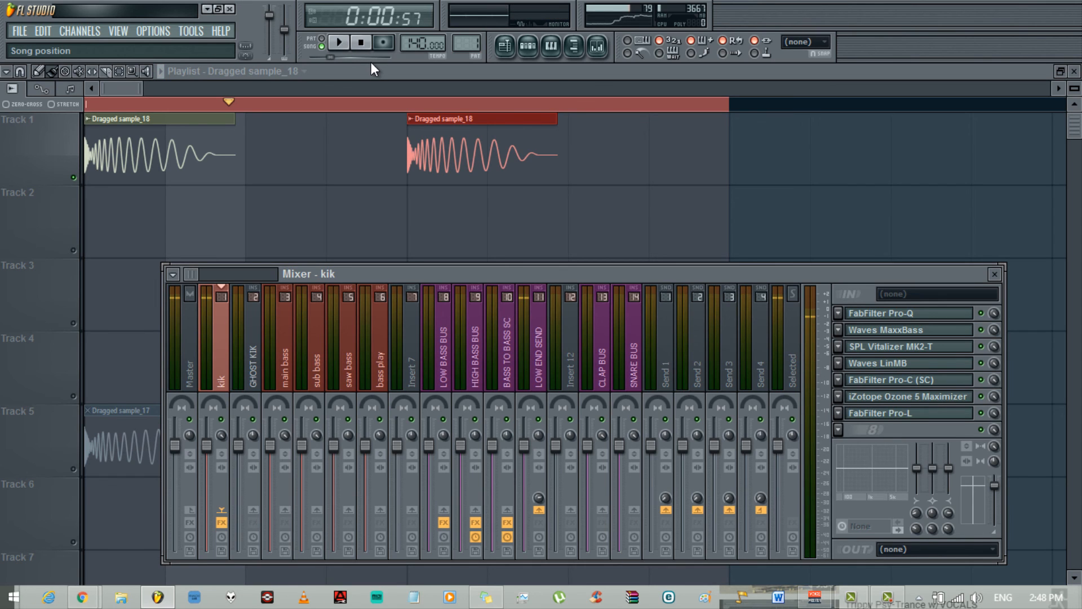
Step: Reopen Pro-L from the kik track, set its lookahead to 1.10 ms and close it
click(931, 415)
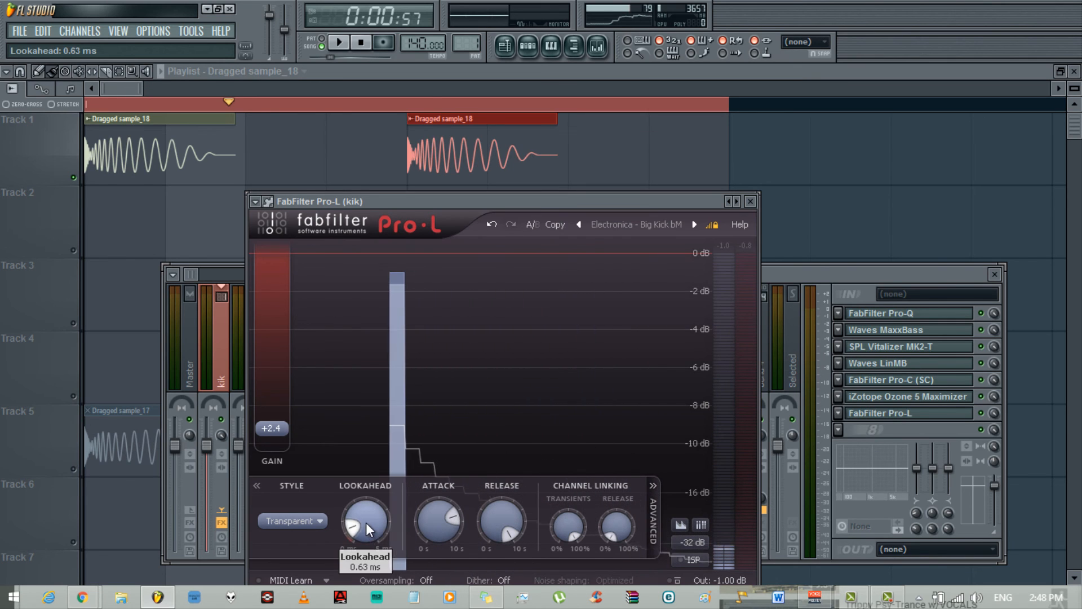
drag(366, 522, 372, 493)
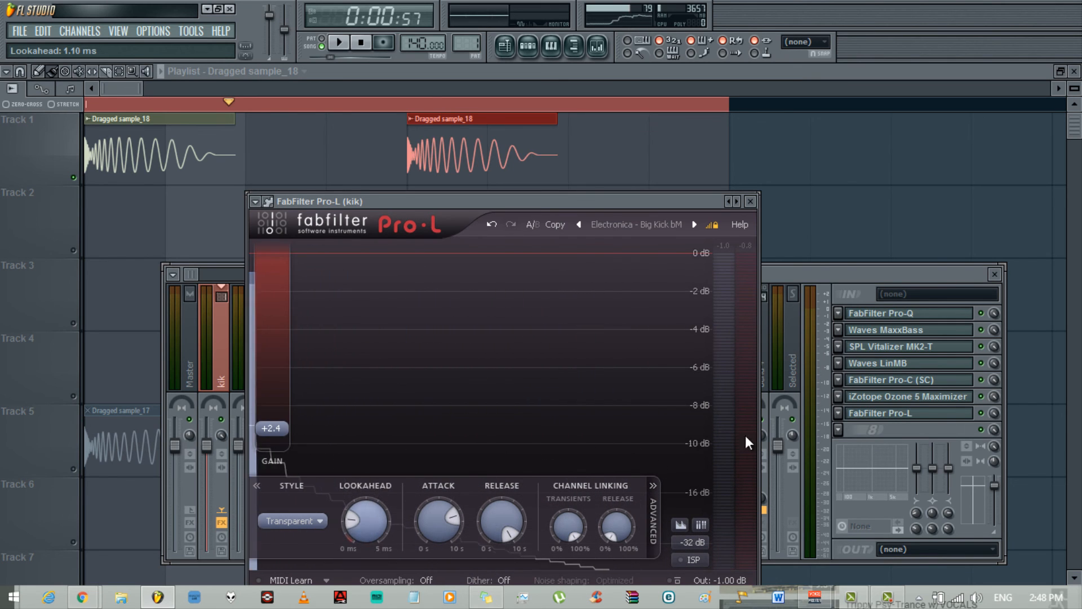
click(751, 202)
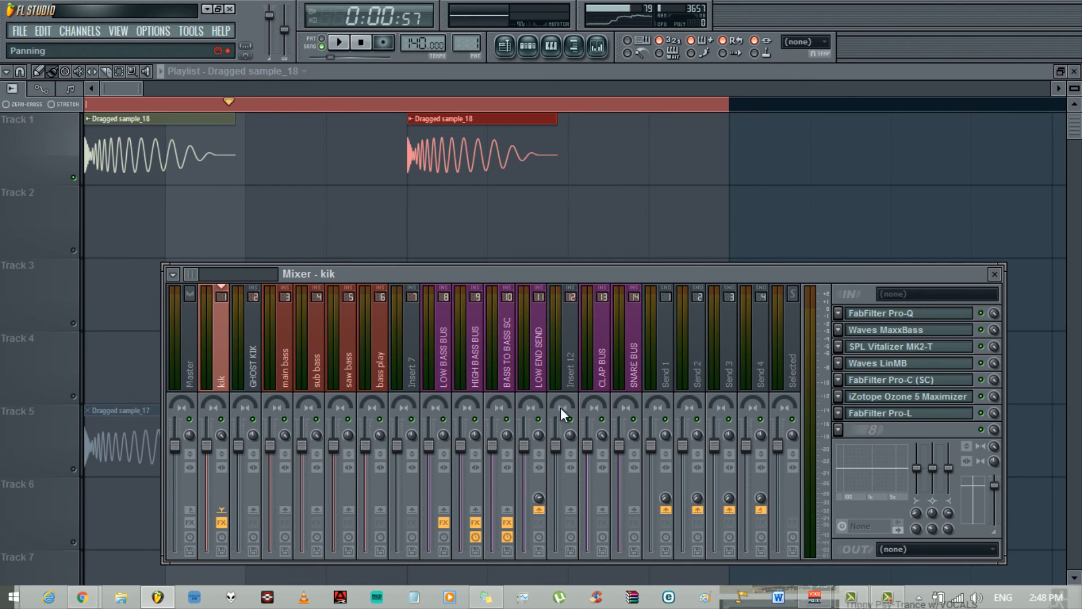
Step: Load Edison in the empty effect slot after Pro-L on the kik track and record several kick hits from playlist playback
click(840, 430)
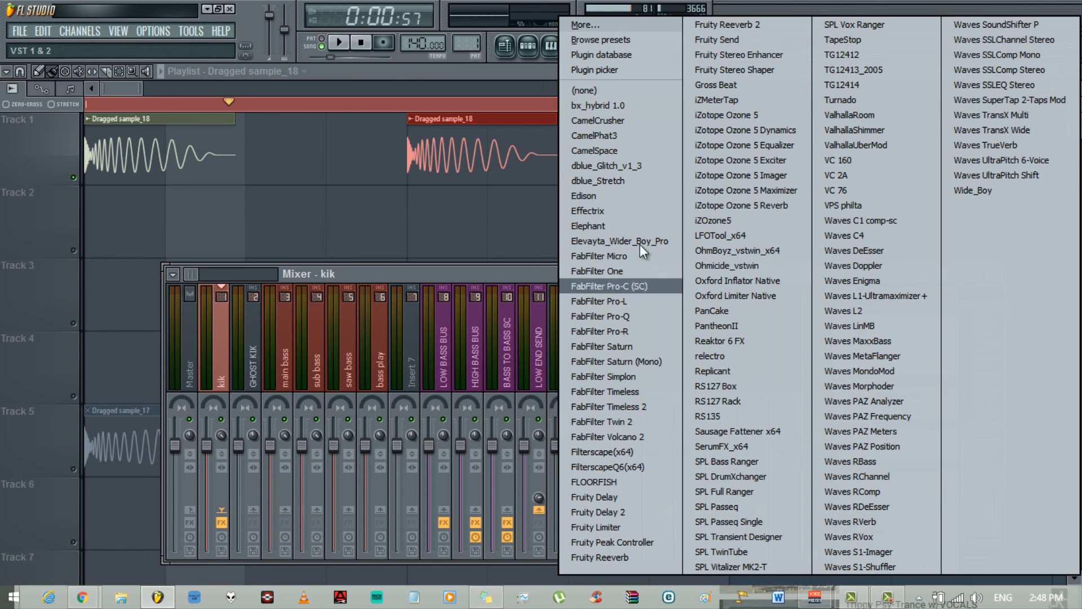
click(597, 198)
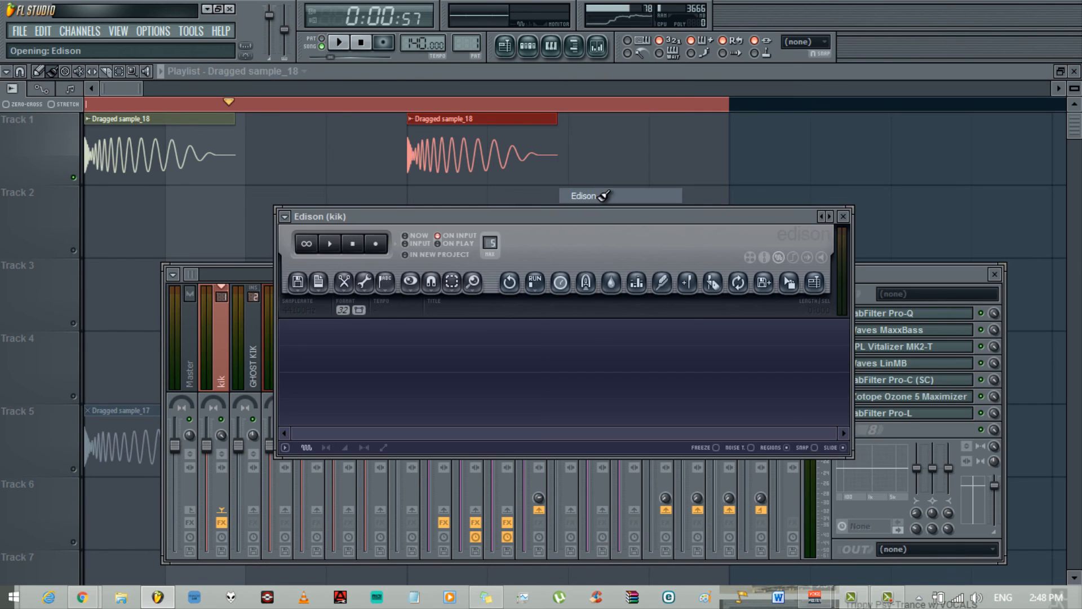
click(377, 244)
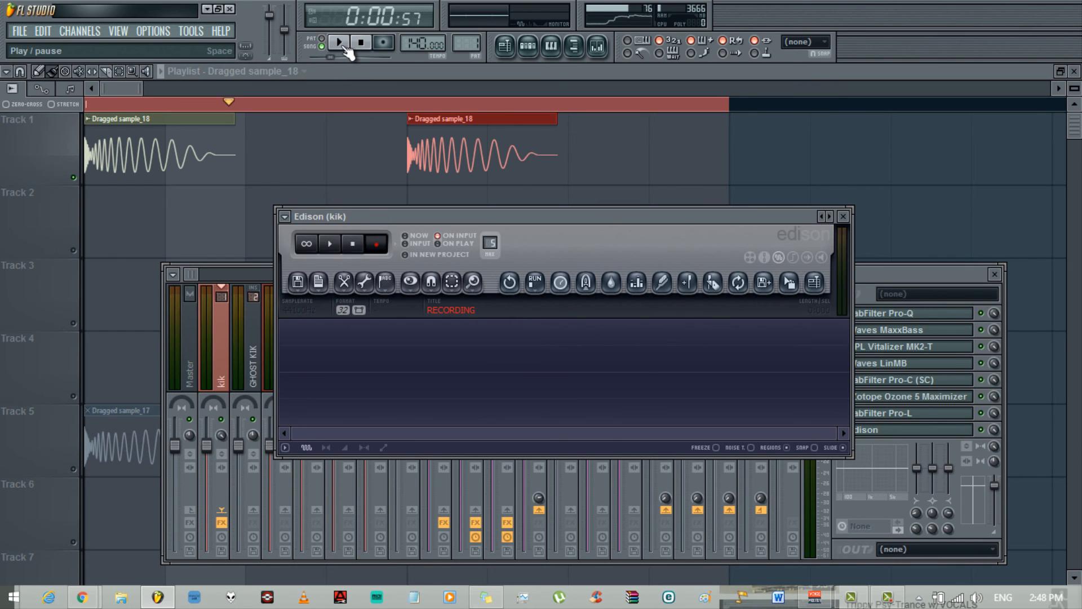
click(345, 49)
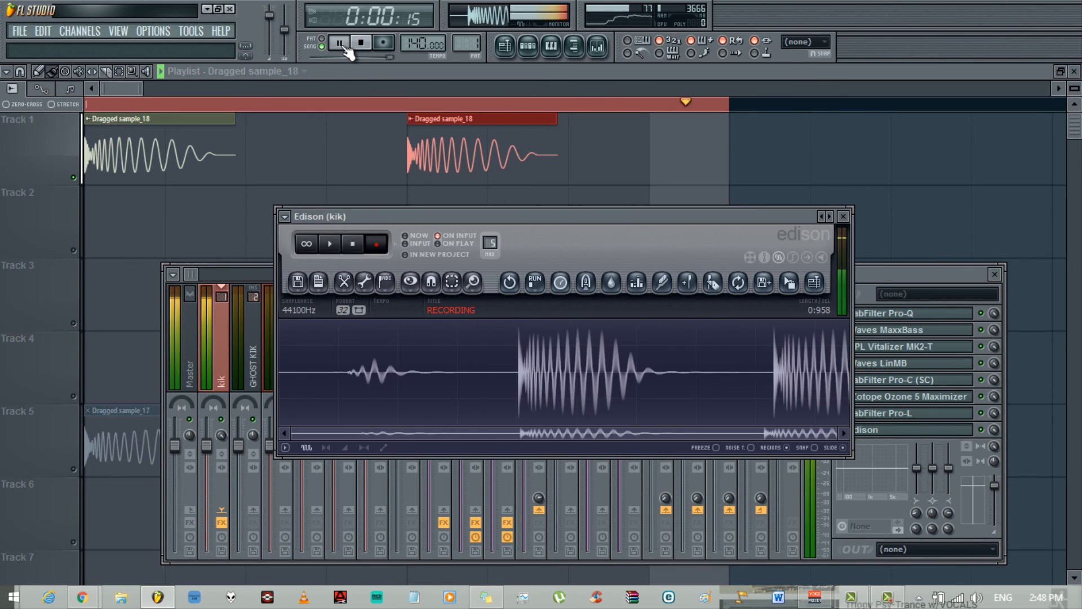
click(345, 48)
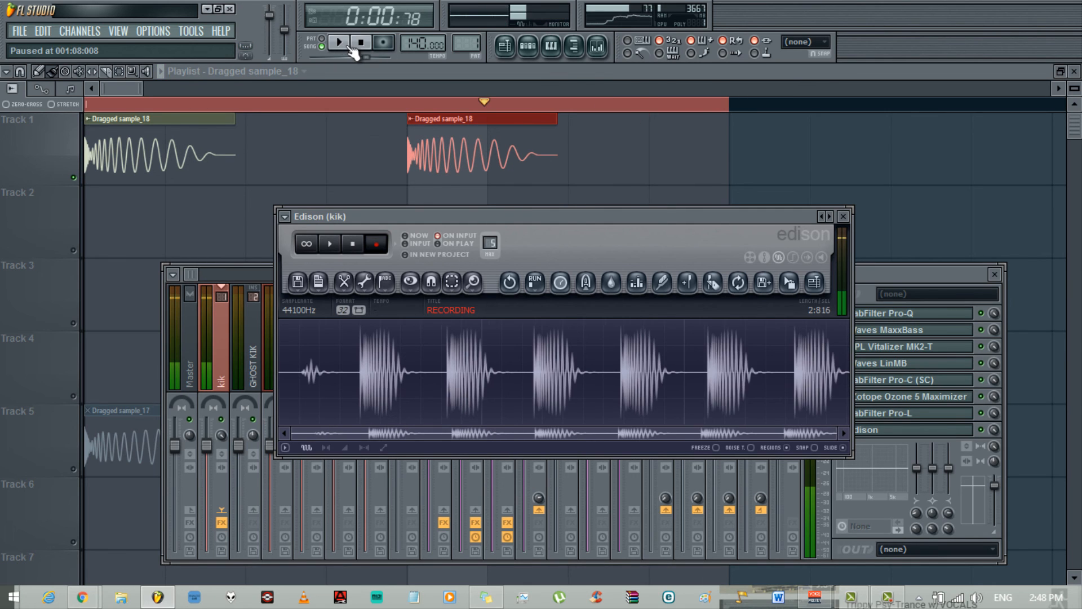
click(353, 244)
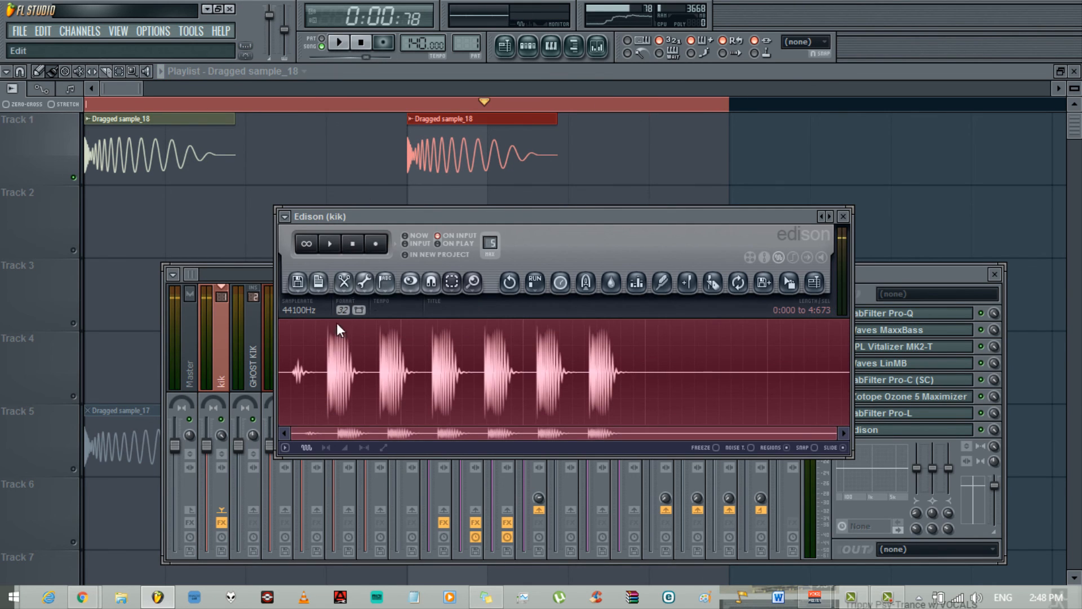
Step: Delete the extra hits and silence at the start and end of the Edison recording, leaving a single full kick
drag(279, 381, 344, 387)
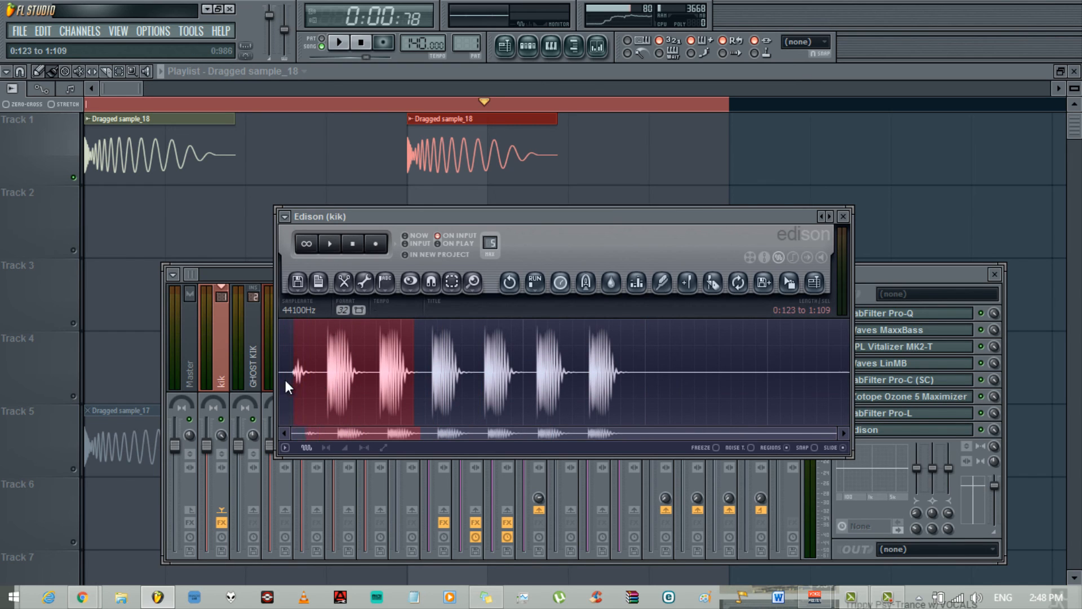
key(Delete)
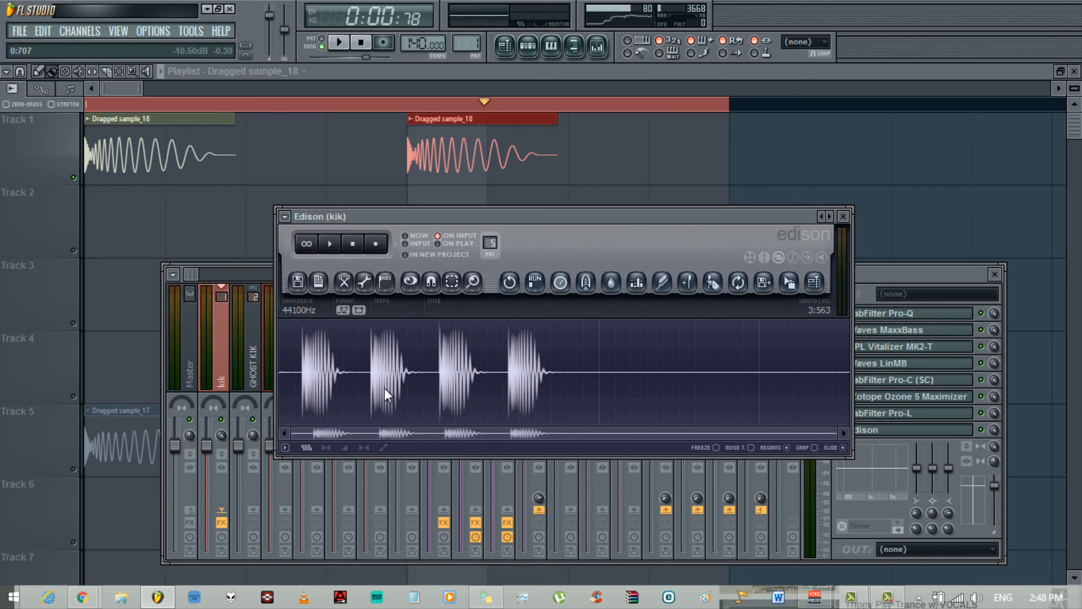
drag(356, 370, 385, 376)
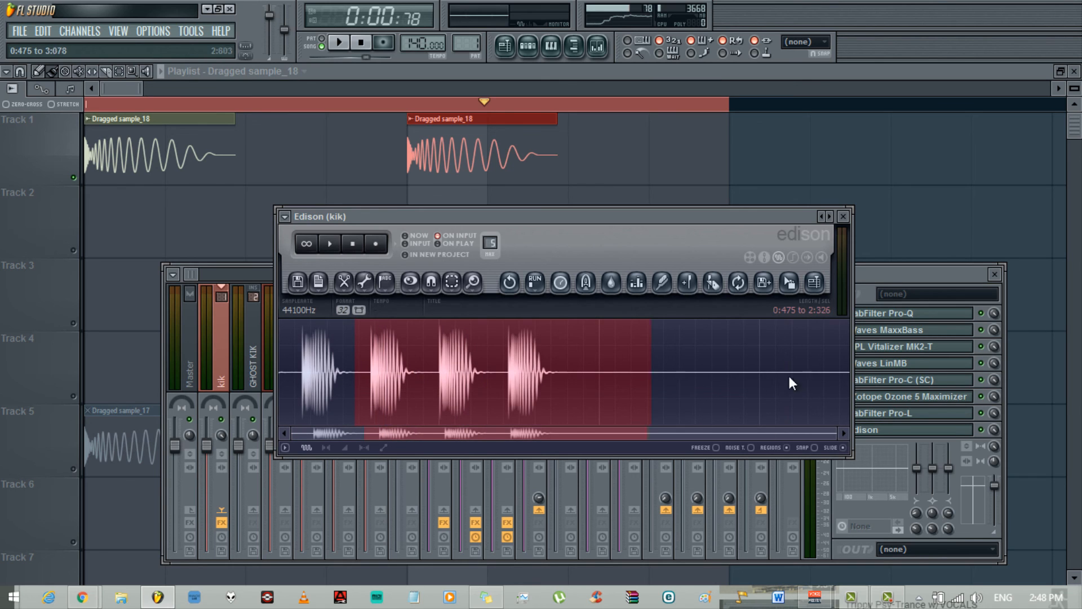
key(Delete)
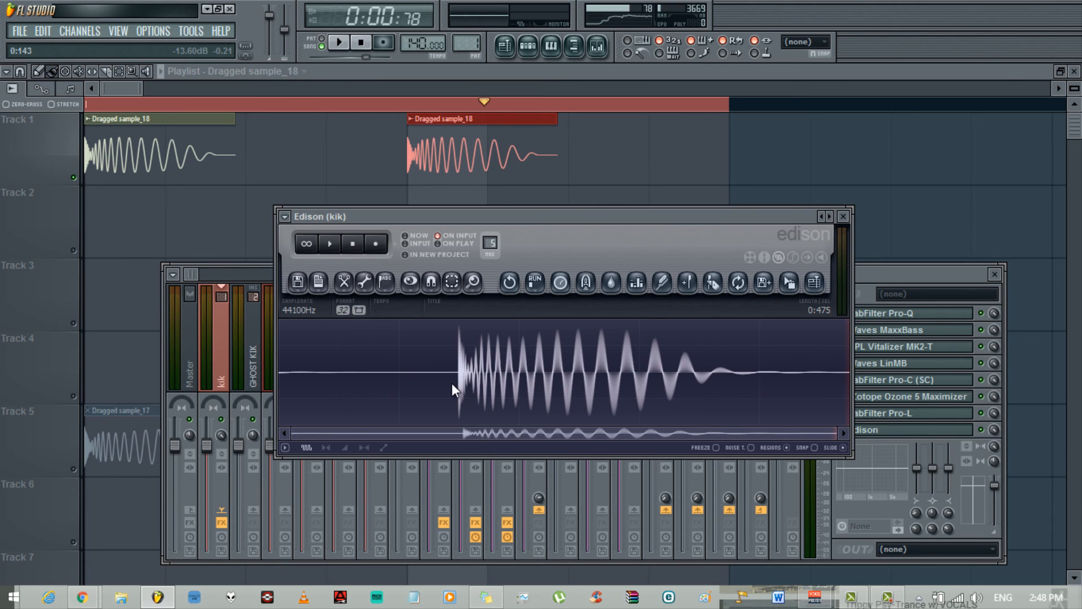
Step: Select the silence before the kick's attack, up to about 0:149, and delete it so the sample starts on the transient
drag(455, 382, 231, 398)
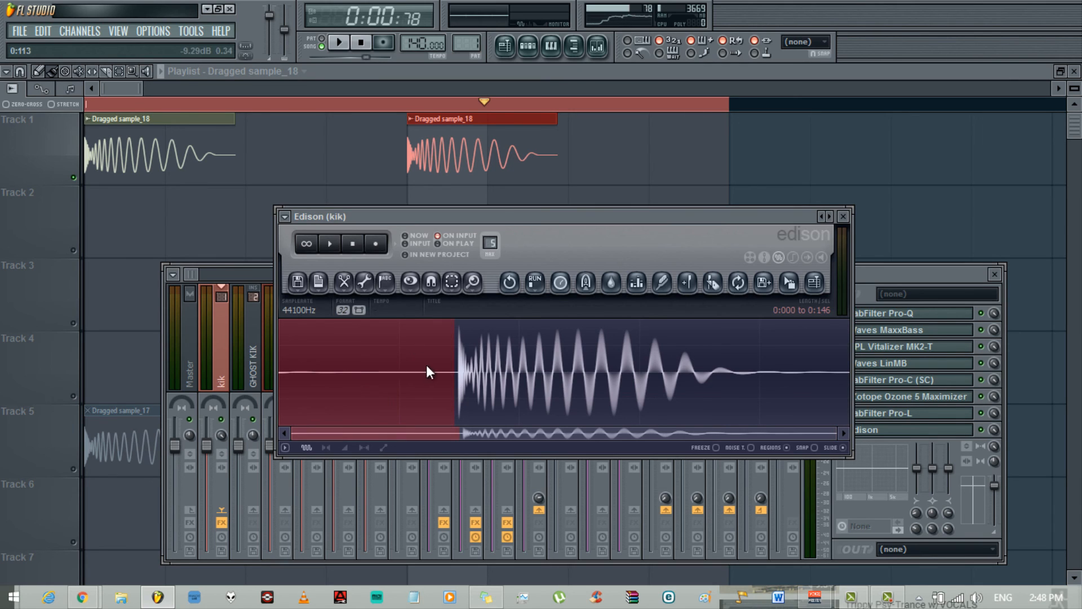
scroll(457, 380, up, 4)
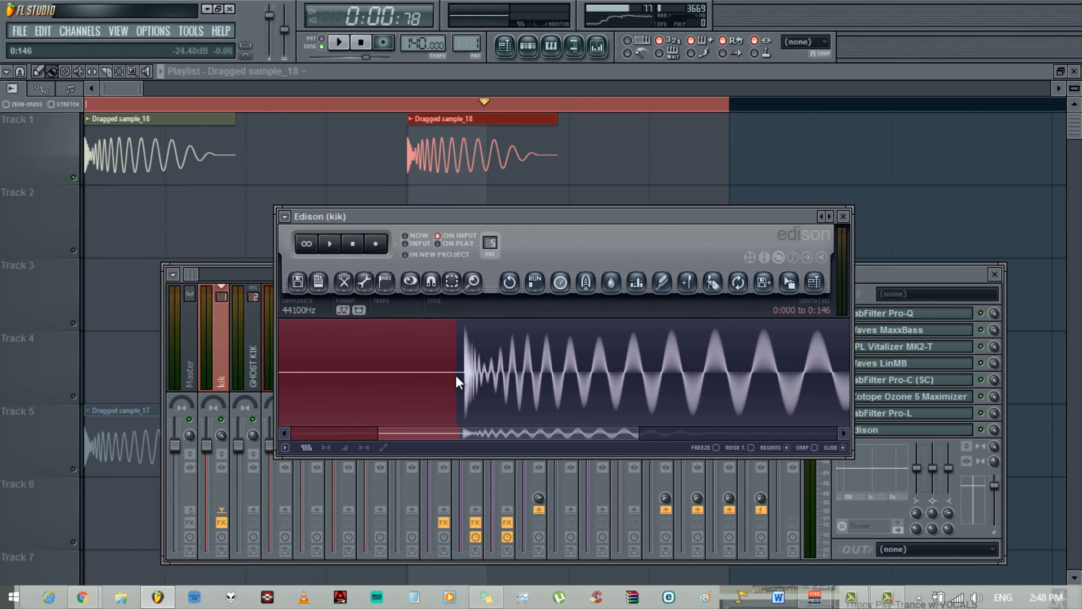
scroll(456, 375, up, 5)
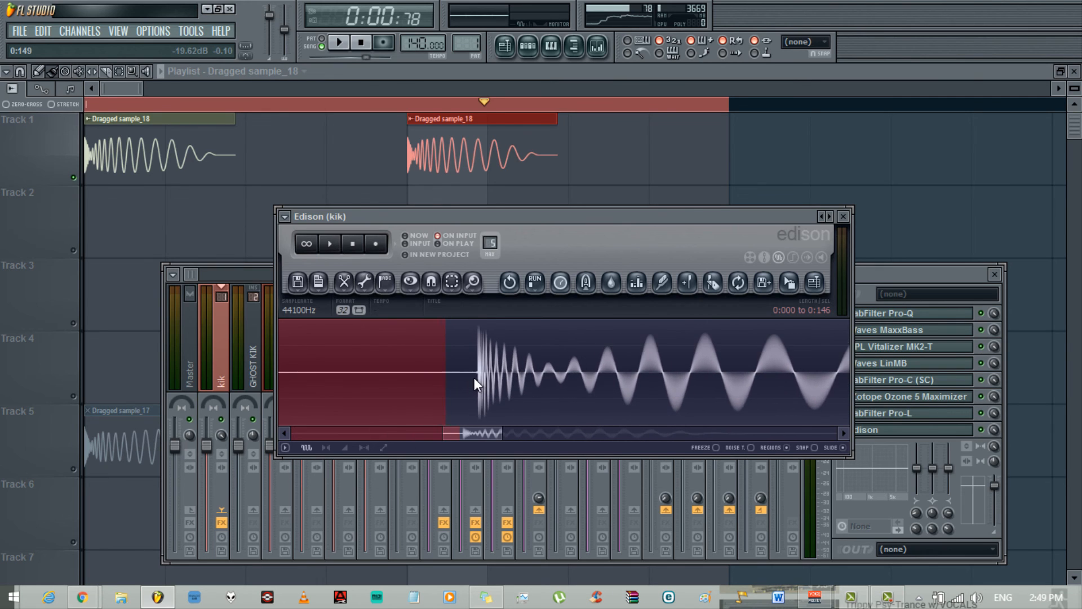
scroll(471, 380, up, 4)
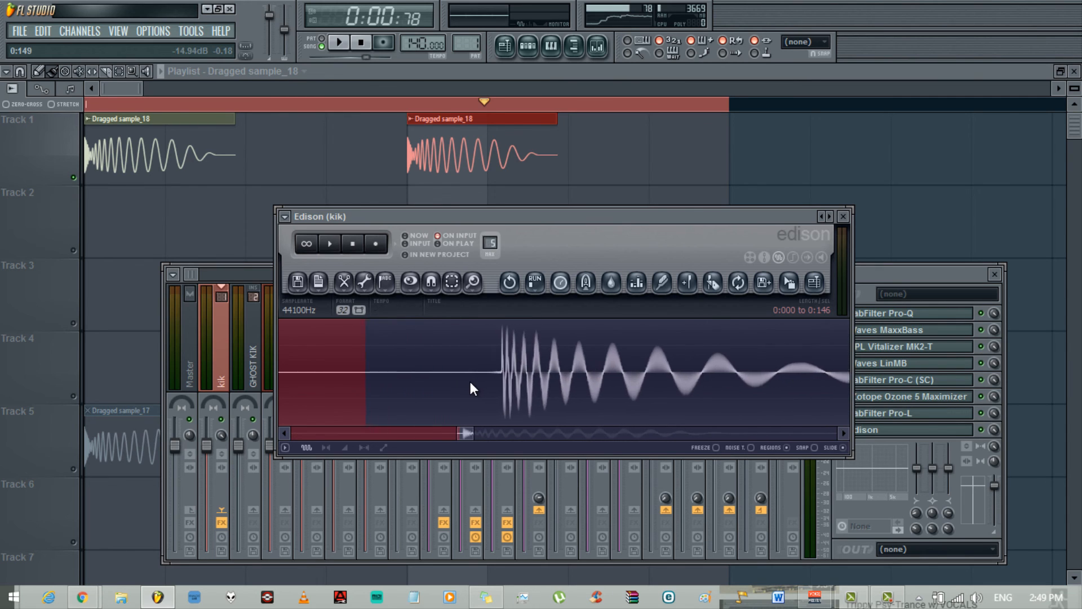
scroll(470, 381, up, 5)
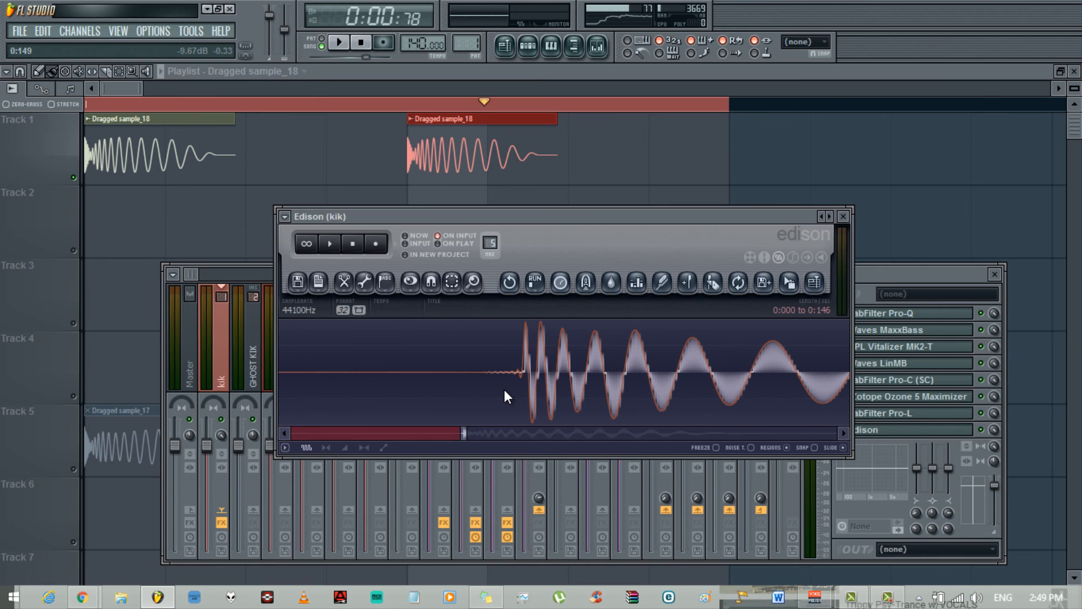
scroll(504, 391, up, 5)
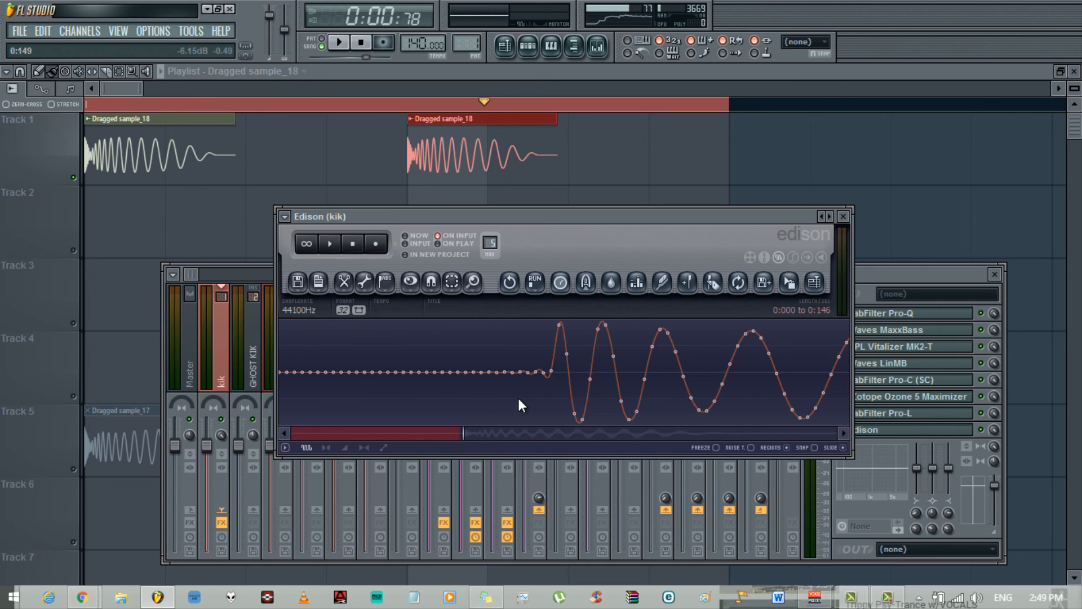
scroll(517, 396, up, 2)
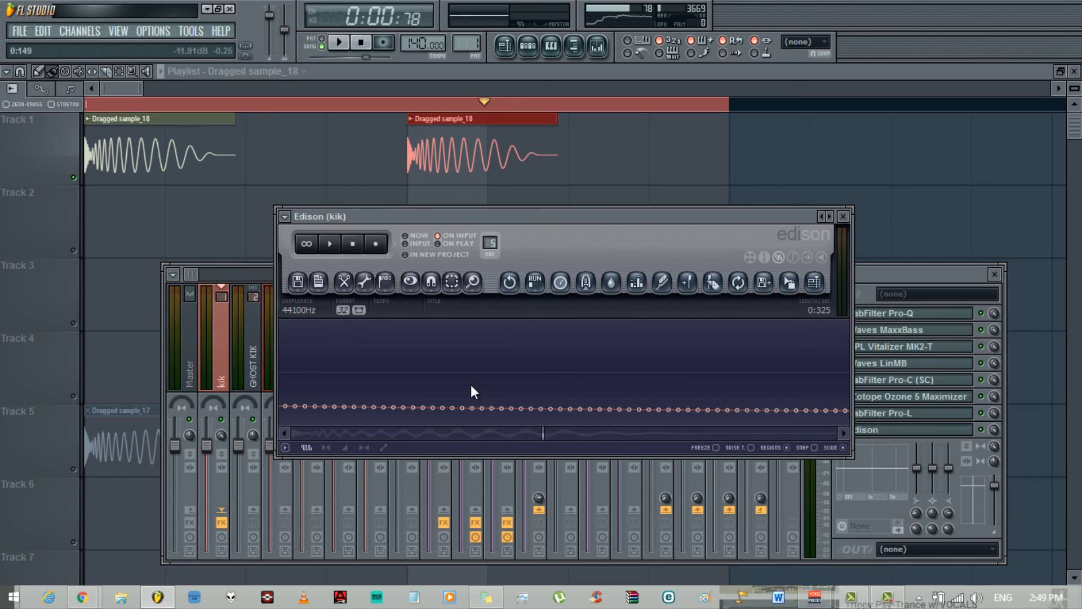
Step: Delete the silent tail of the kick from about 0:298 to the end and play the trimmed sample in Edison
scroll(416, 365, down, 4)
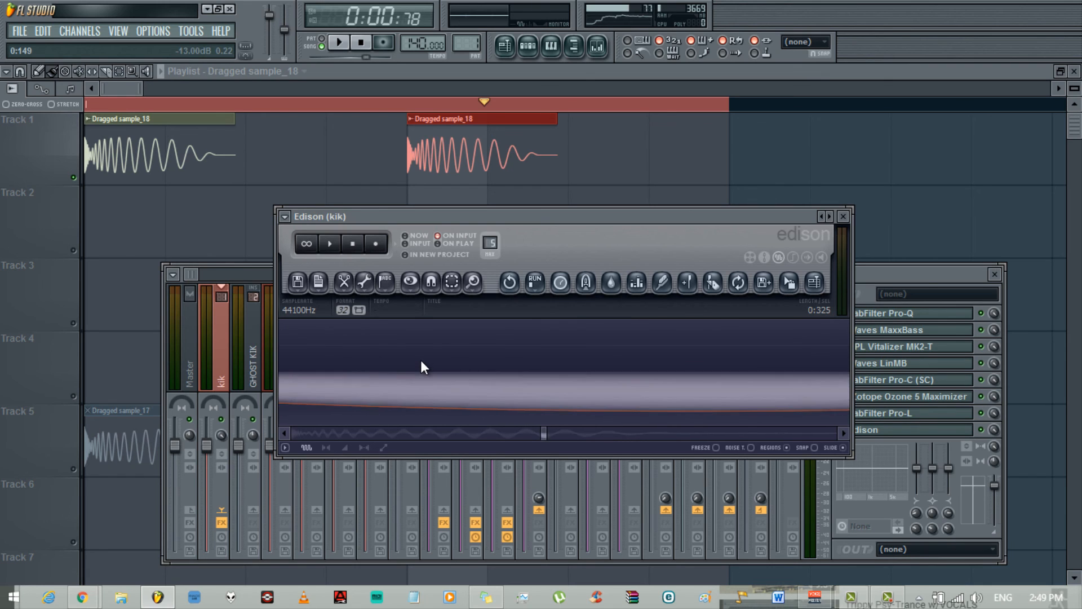
scroll(420, 361, down, 5)
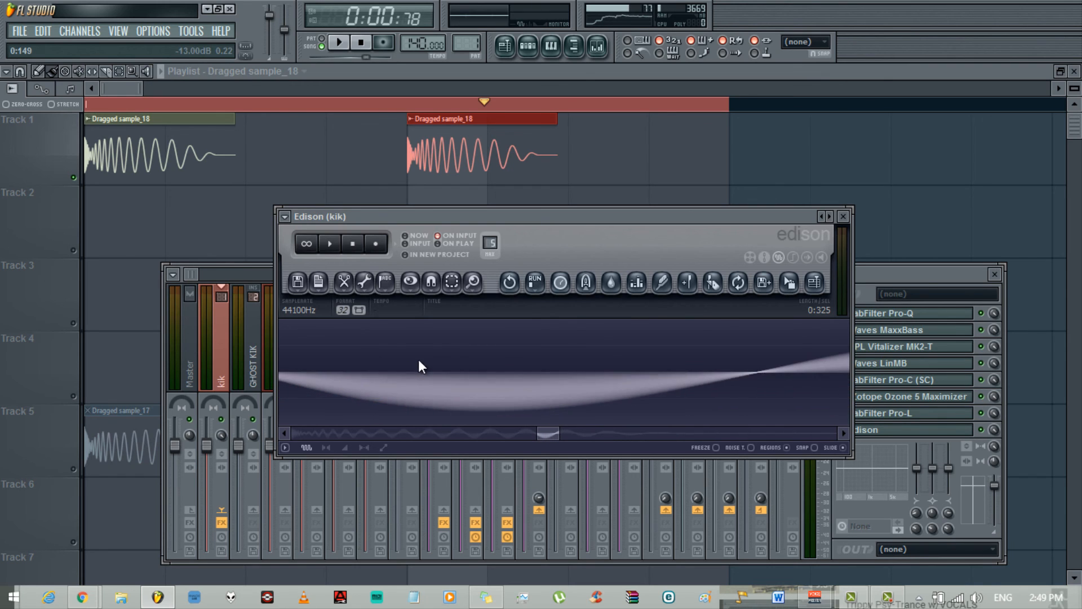
scroll(419, 367, down, 6)
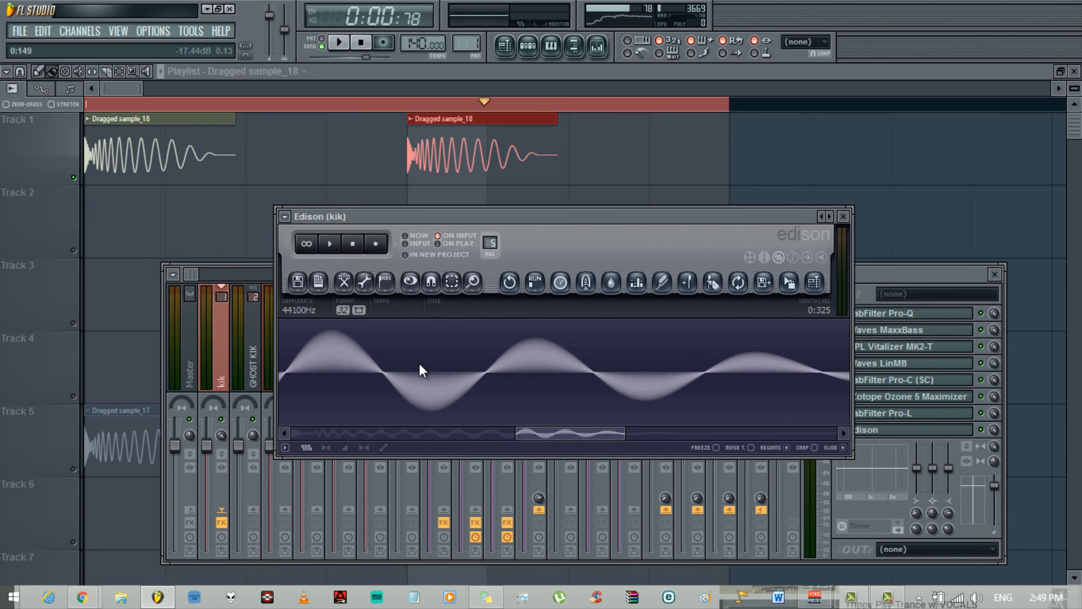
scroll(420, 364, down, 7)
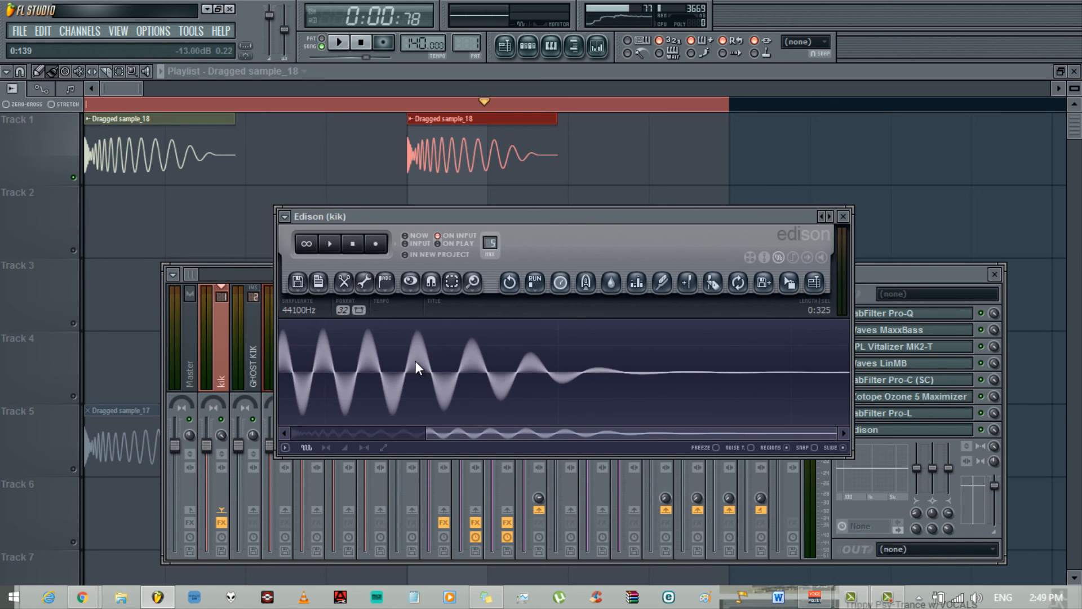
scroll(417, 367, down, 3)
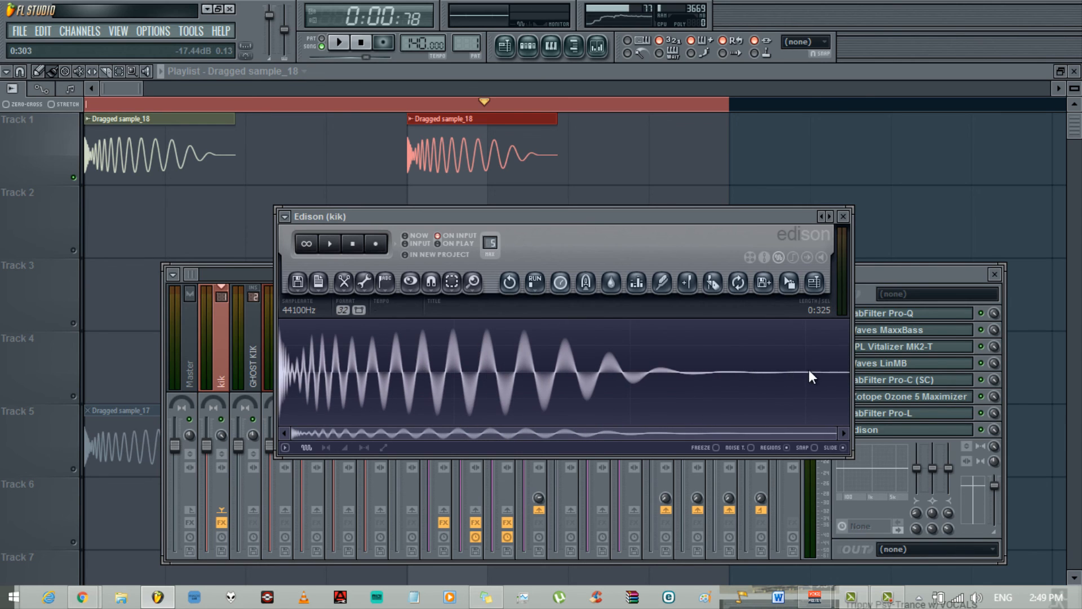
drag(805, 374, 863, 386)
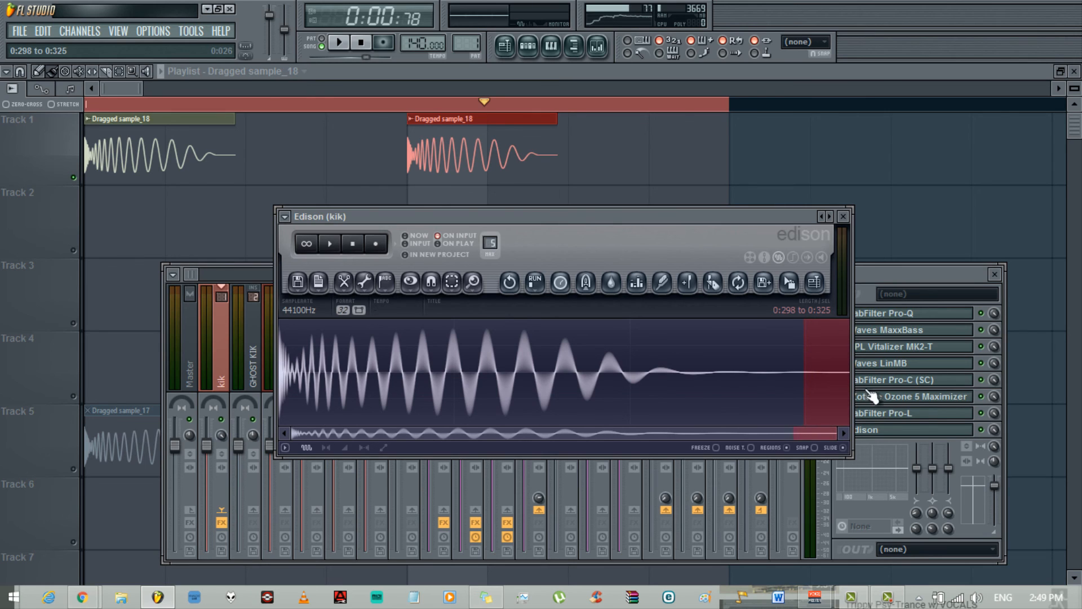
key(Delete)
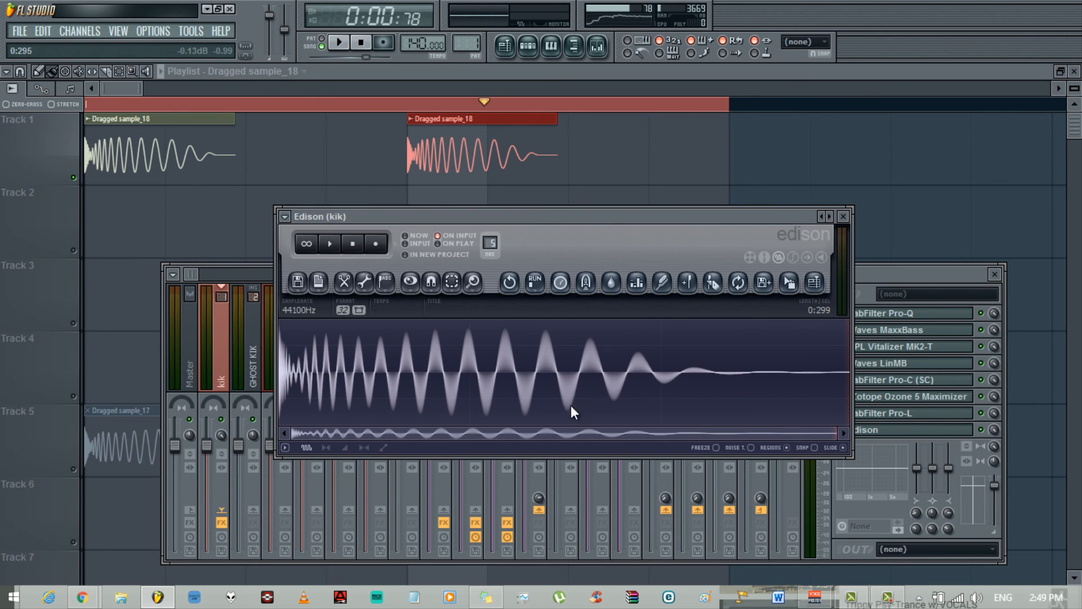
click(331, 248)
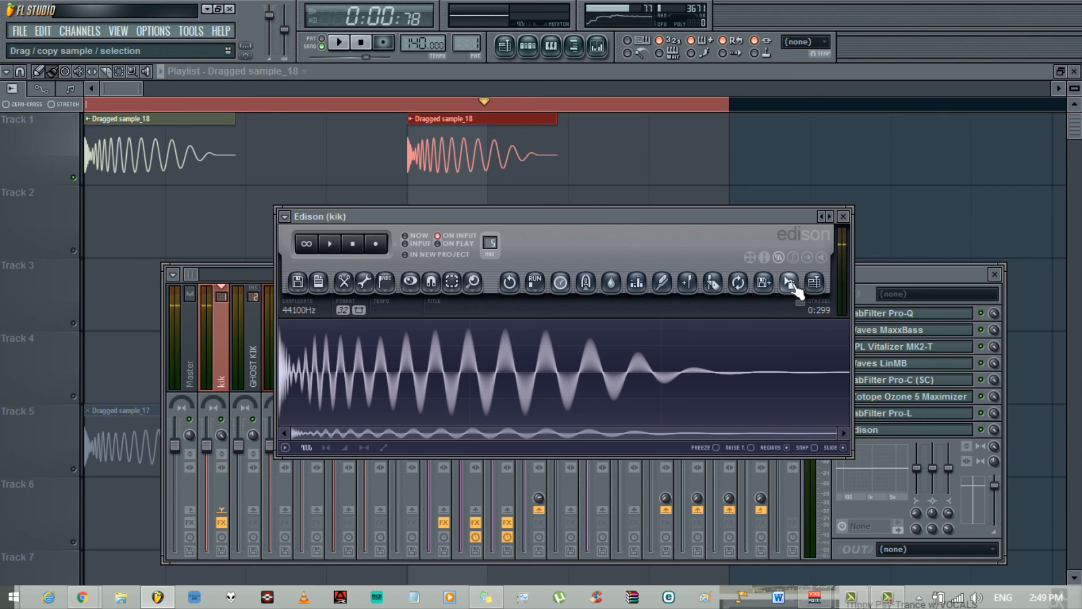
Step: Place the trimmed kick at the start of playlist Track 2, unmute that track and add a second copy at beat 5
drag(794, 286, 107, 219)
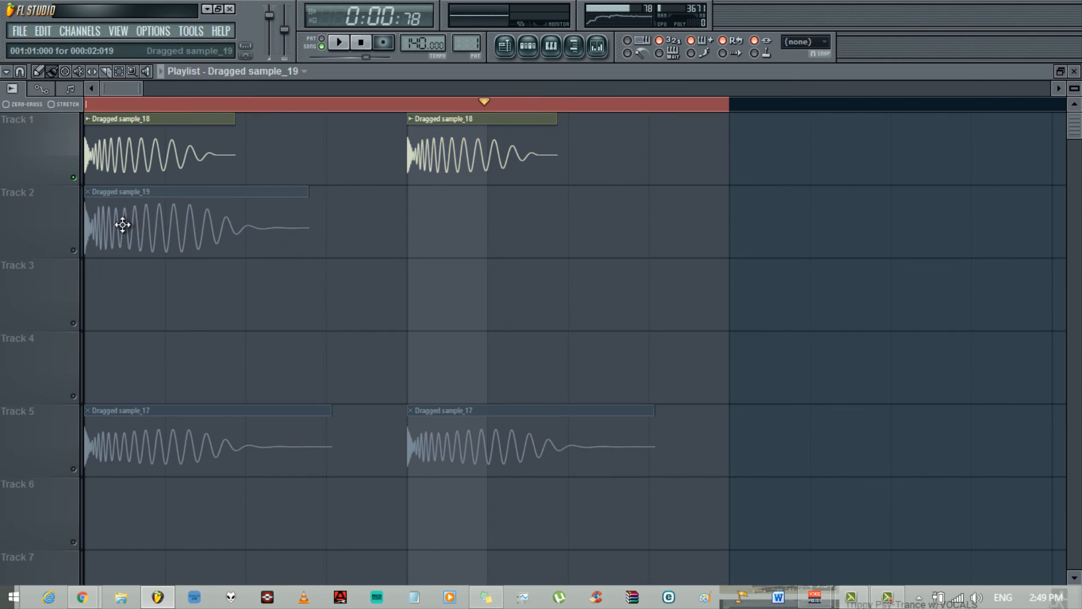
click(73, 249)
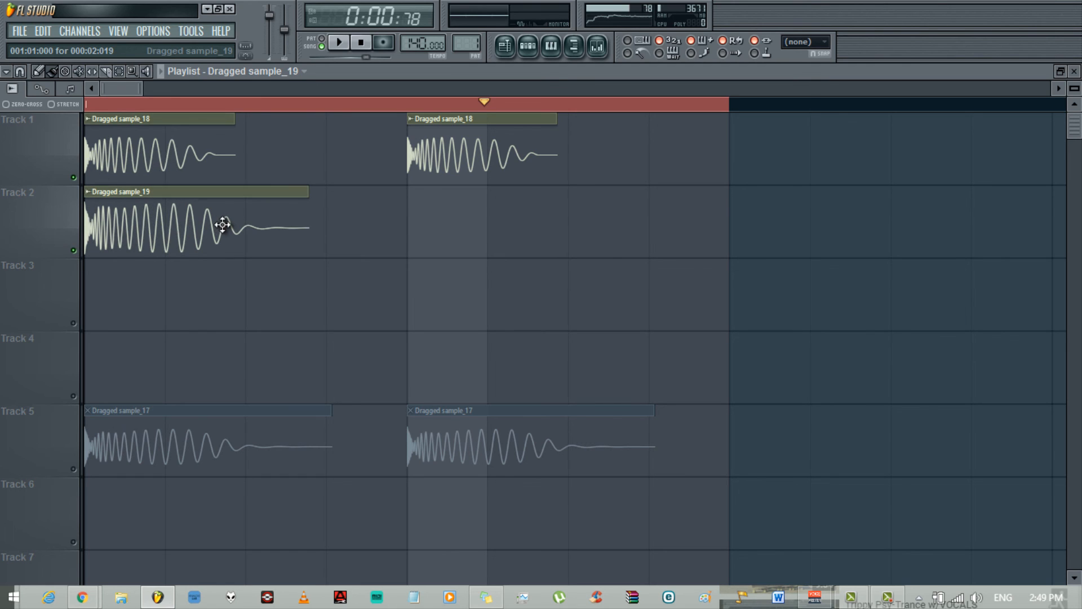
click(411, 222)
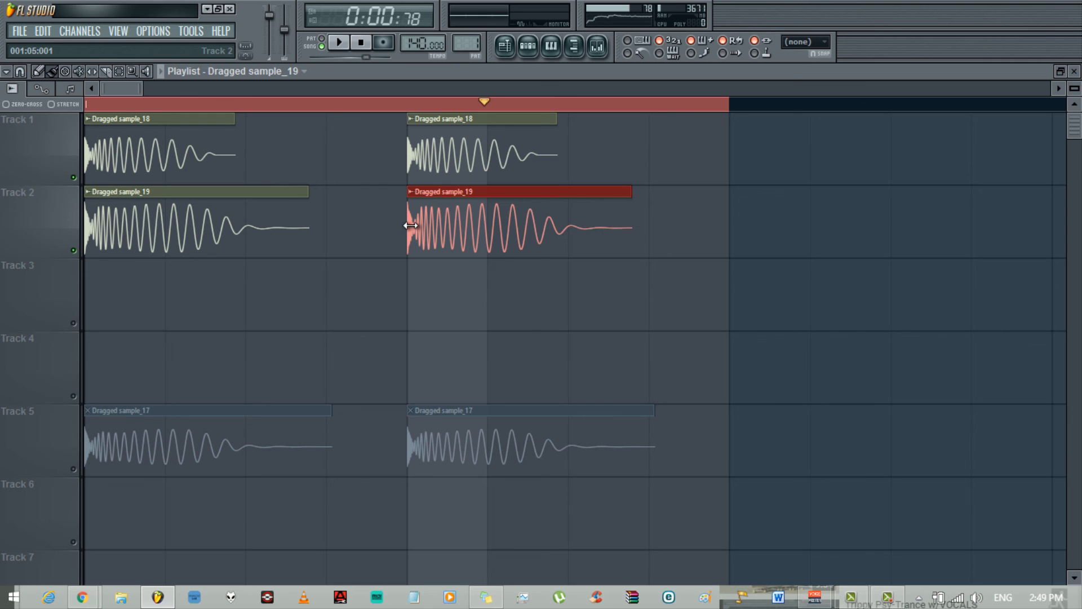
Step: Solo Track 1 with the kik mixer track's effect slots disabled, and play the unprocessed kick
right_click(73, 177)
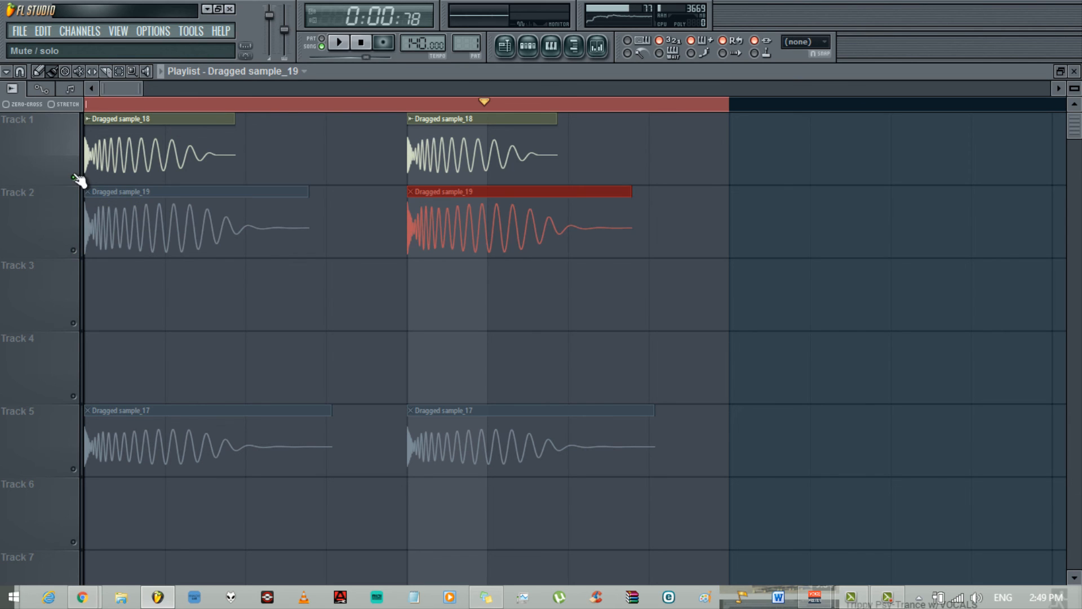
click(597, 50)
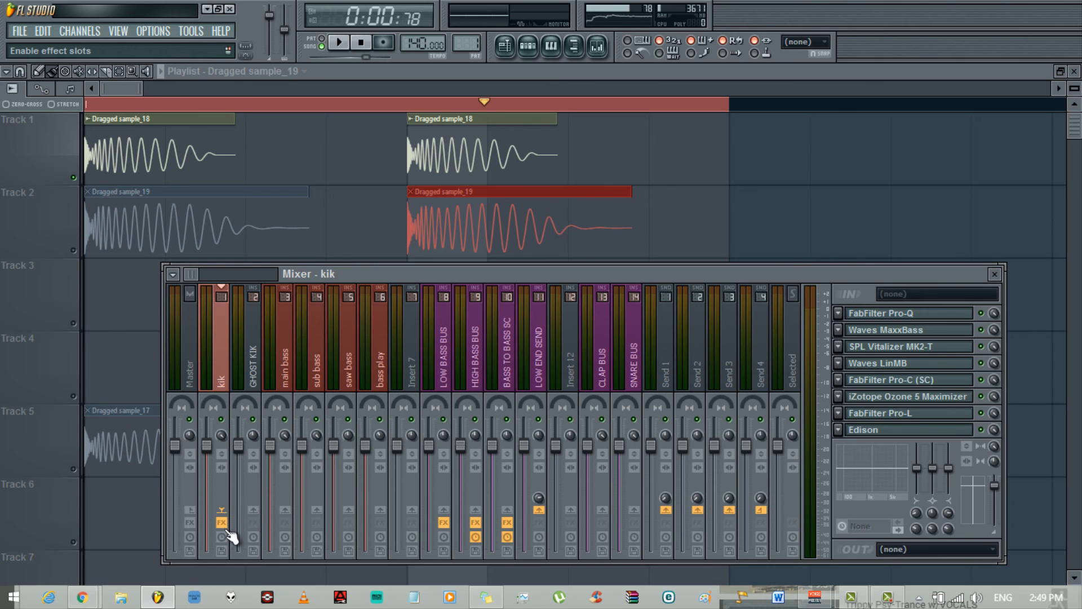
click(350, 214)
key(space)
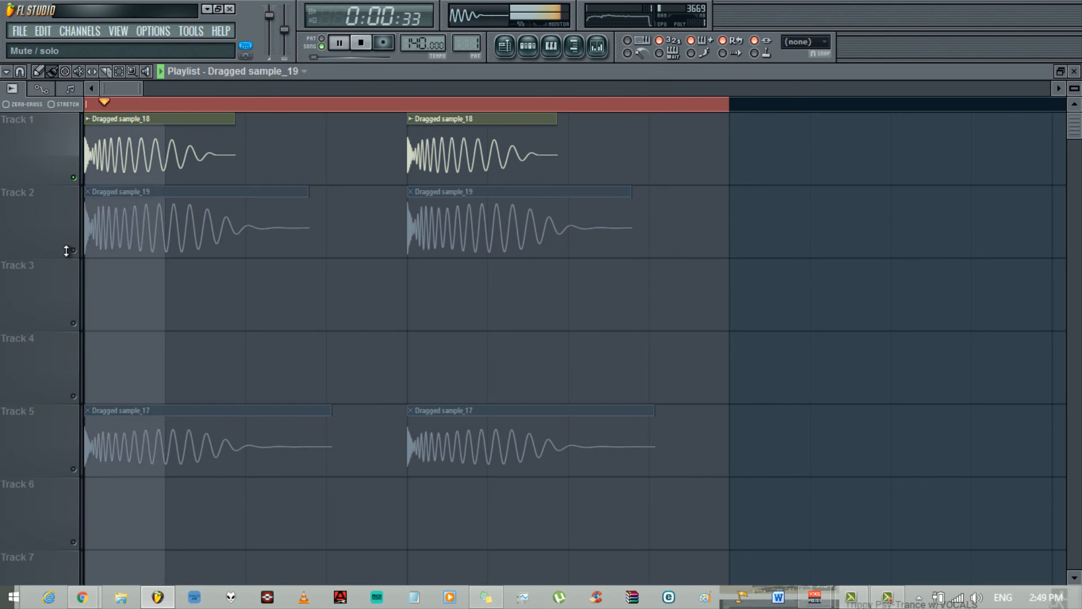
key(space)
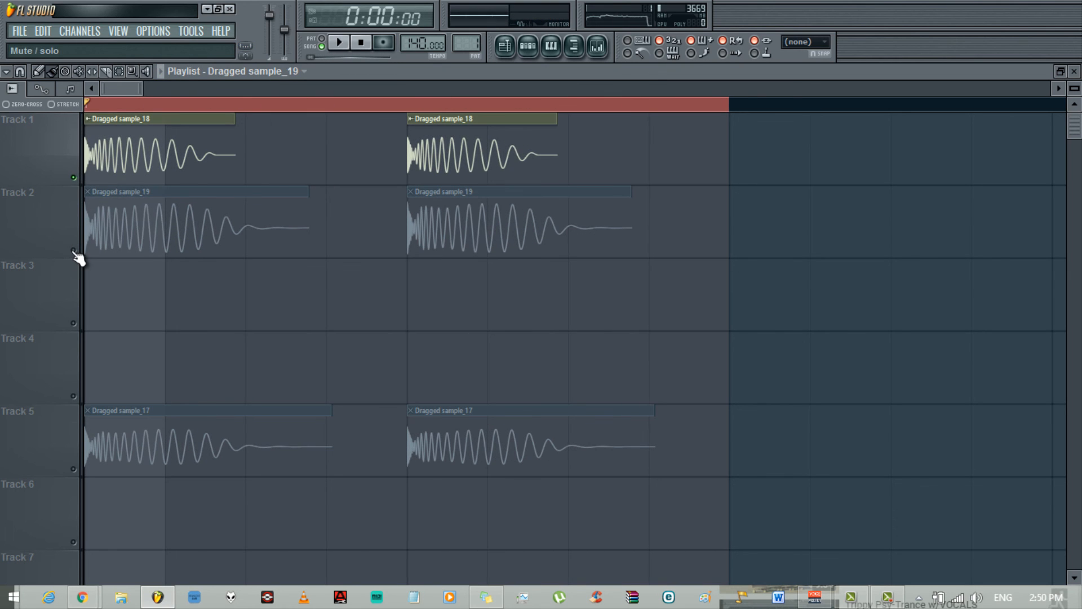
Step: Solo Track 2 and play the processed kick to compare it with the original on Track 1
right_click(73, 251)
key(space)
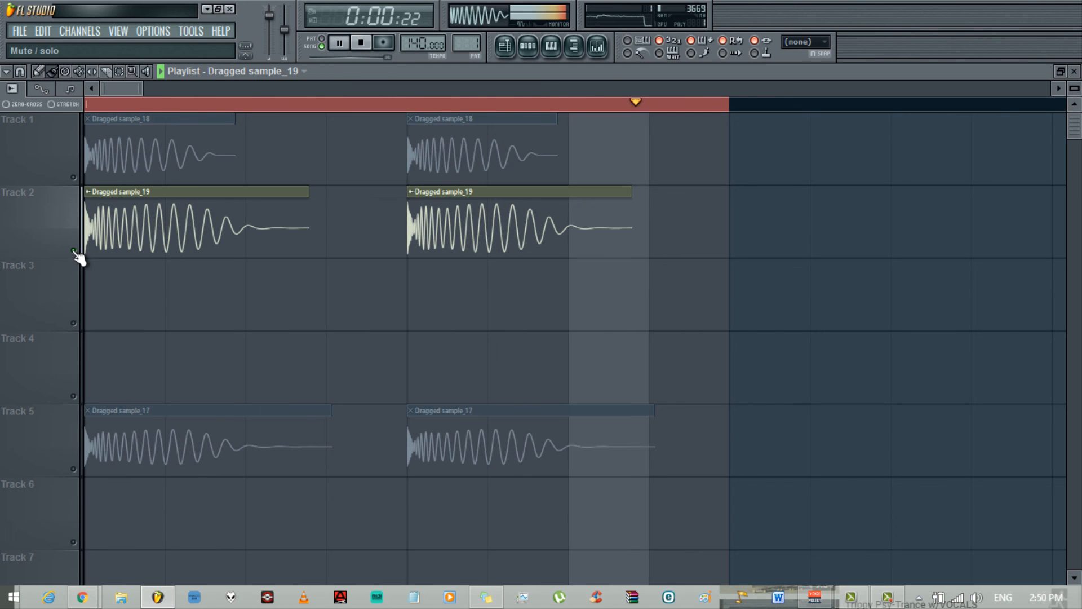
key(space)
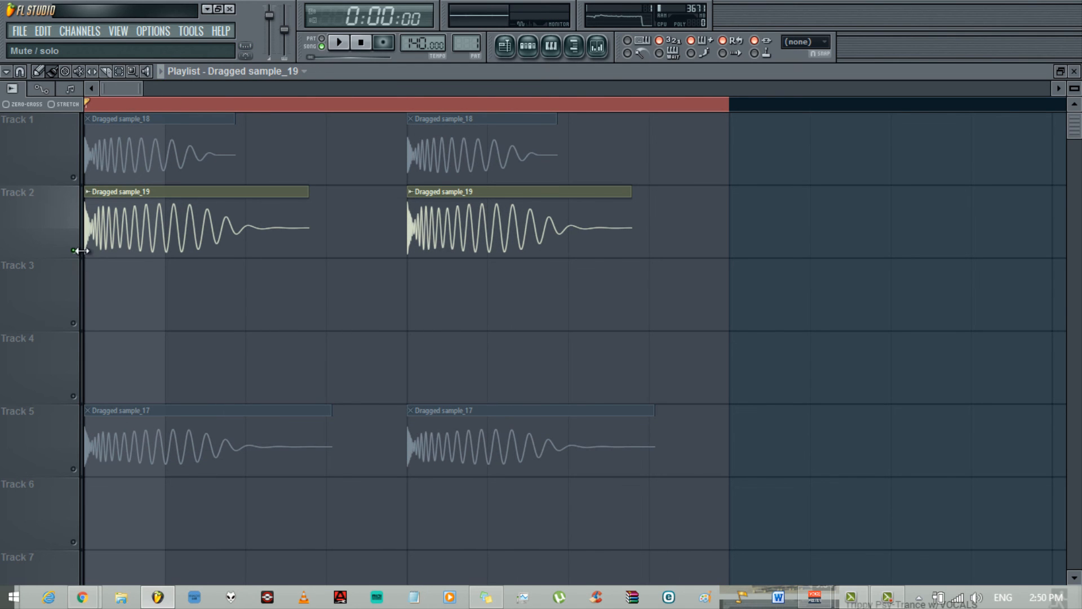